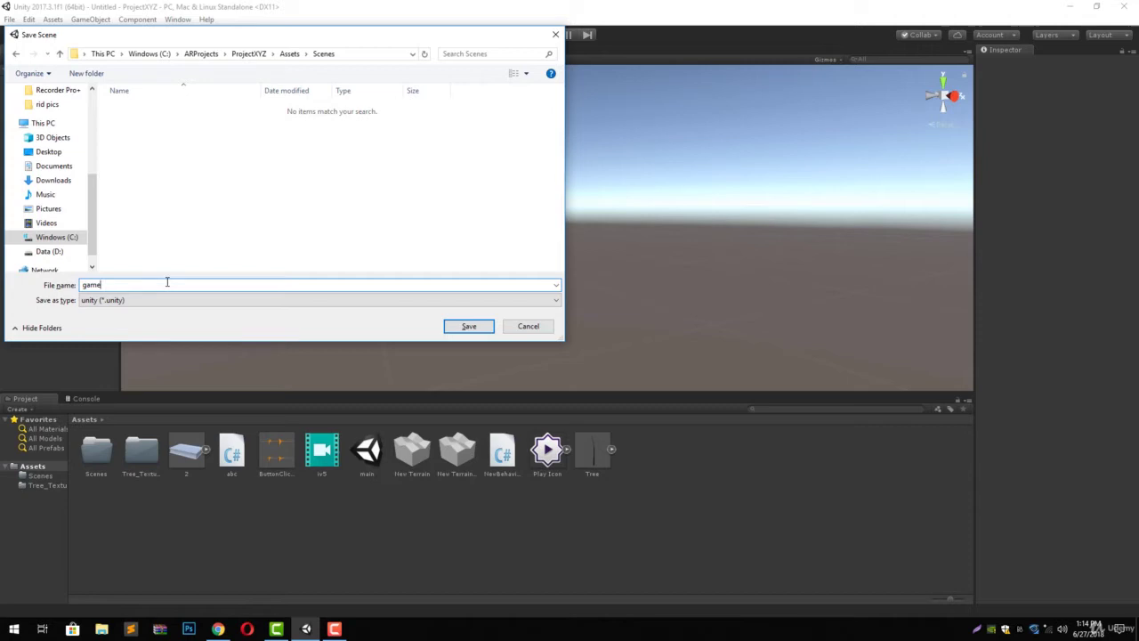
Save the current scene as game in the Scenes folder and create a new scene.
key(Return)
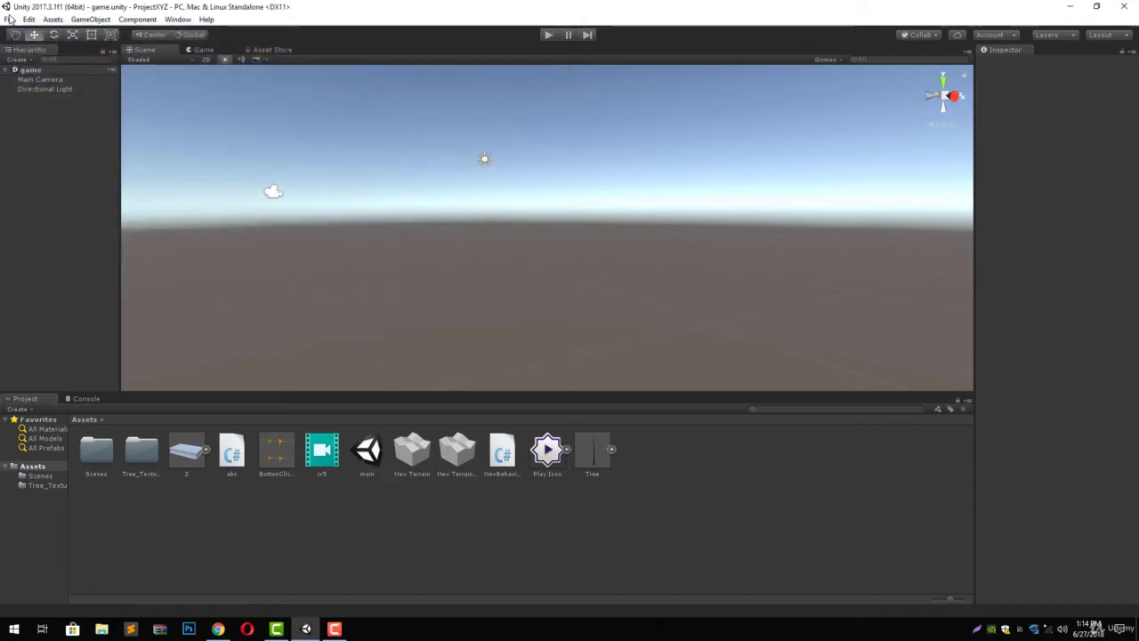
click(9, 19)
click(17, 35)
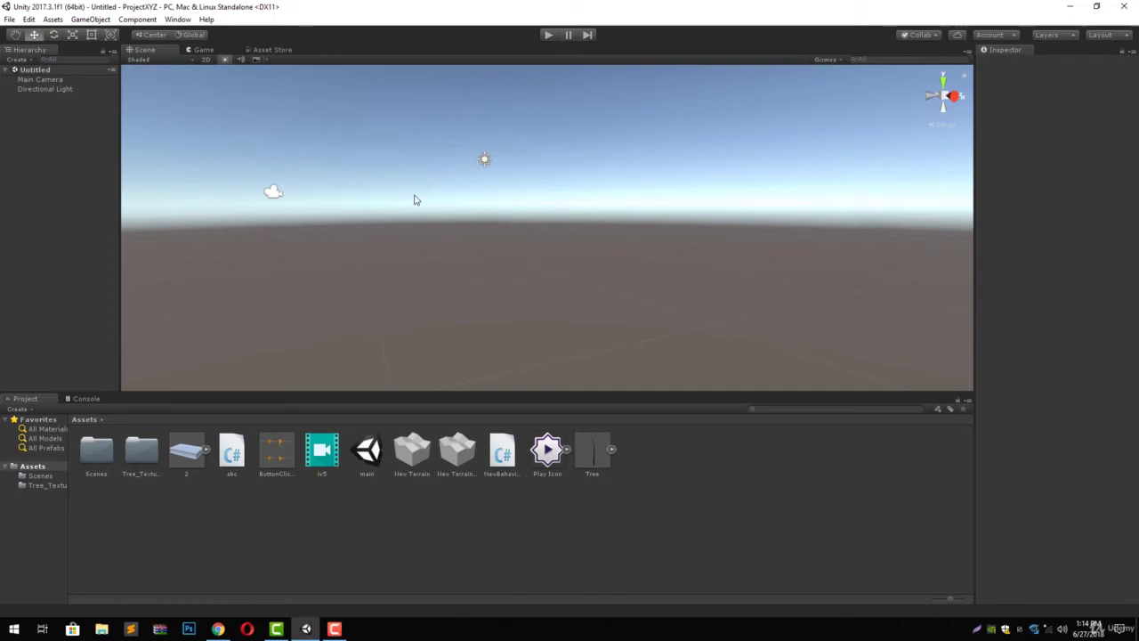
Save the new scene as menu in the project's Scenes folder.
key(ctrl+s)
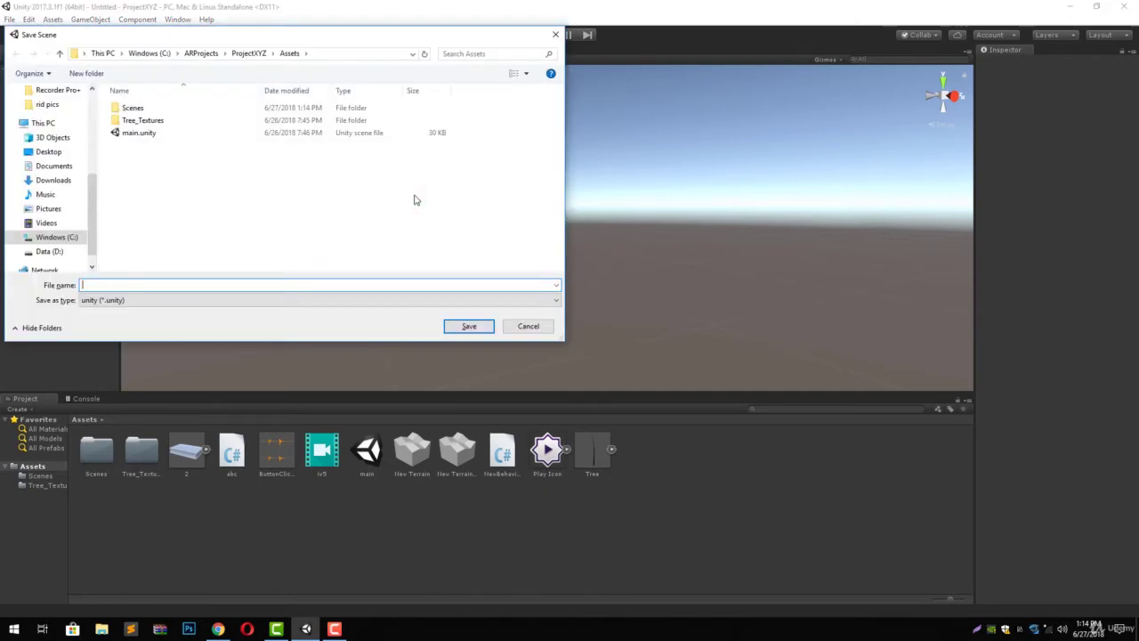
double_click(142, 110)
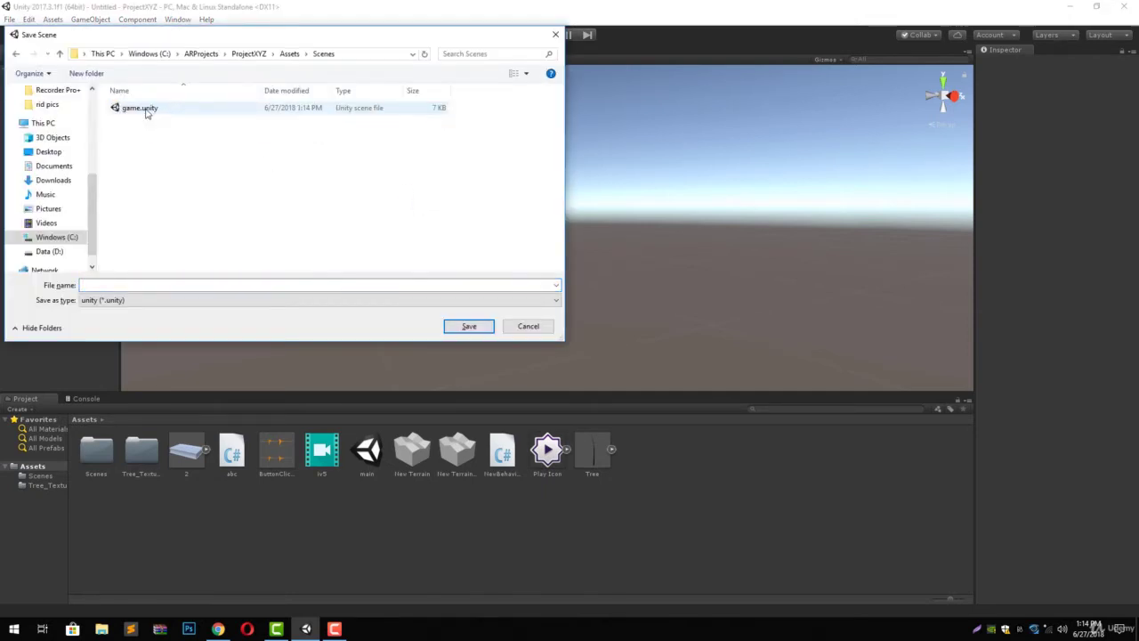
click(141, 285)
text(men)
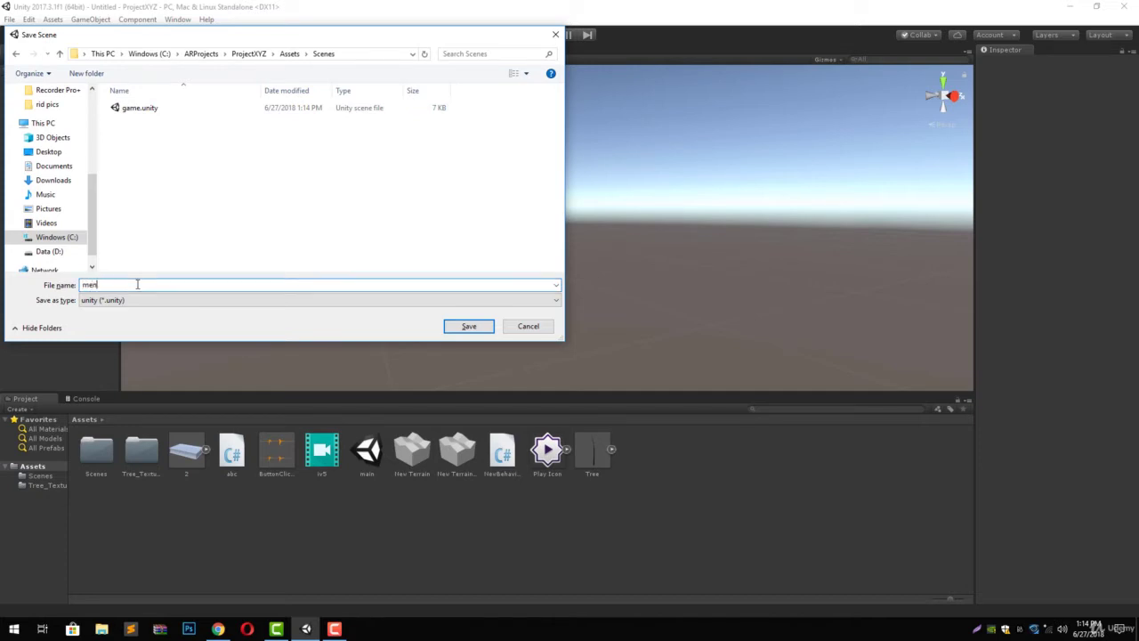
text(u)
key(Return)
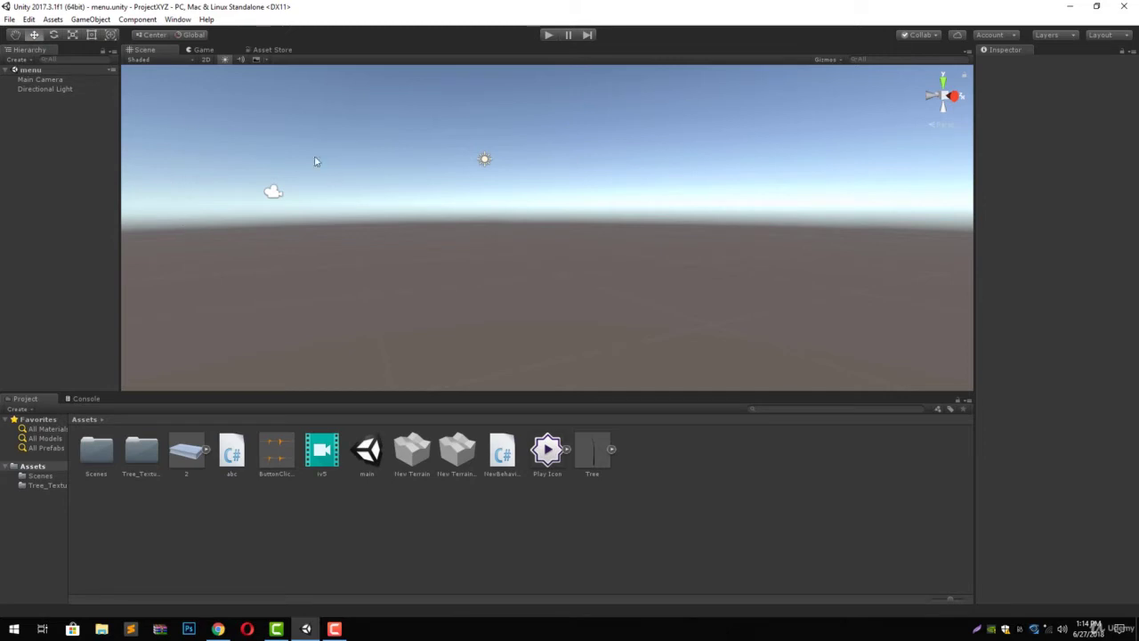
Switch the Scene view to 2D mode.
click(204, 59)
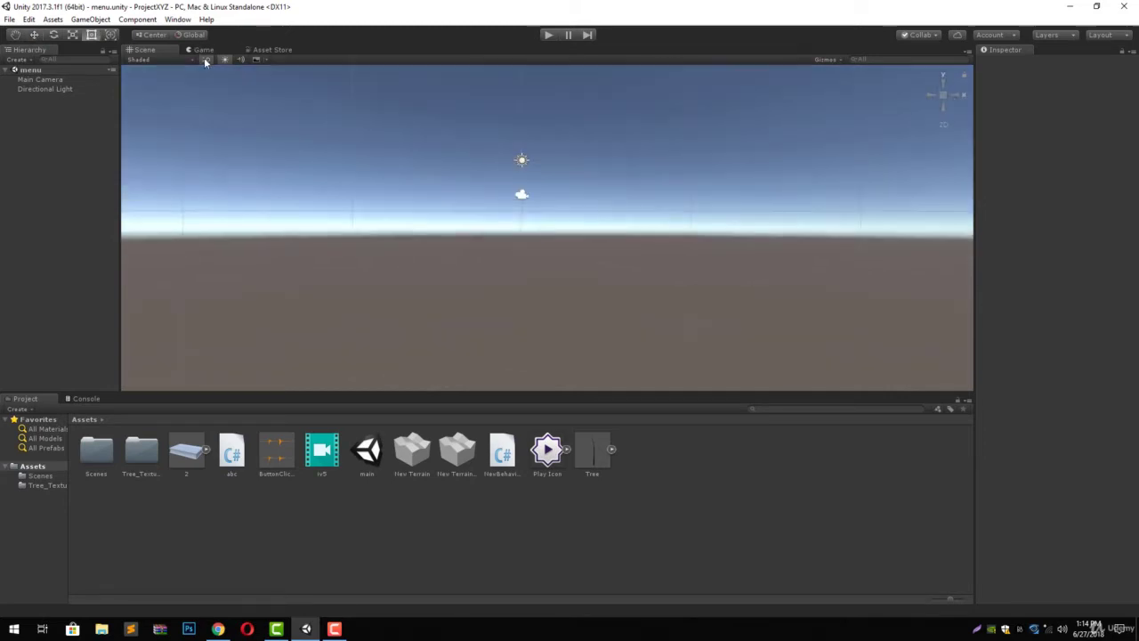
scroll(368, 206, down, 2)
right_click(40, 116)
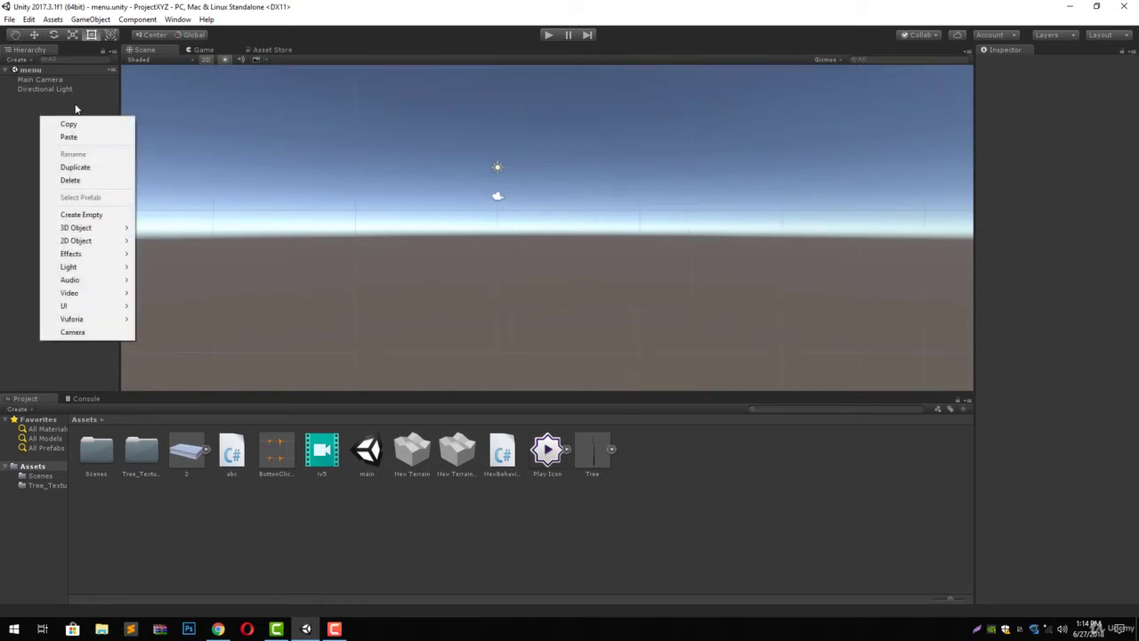
click(114, 72)
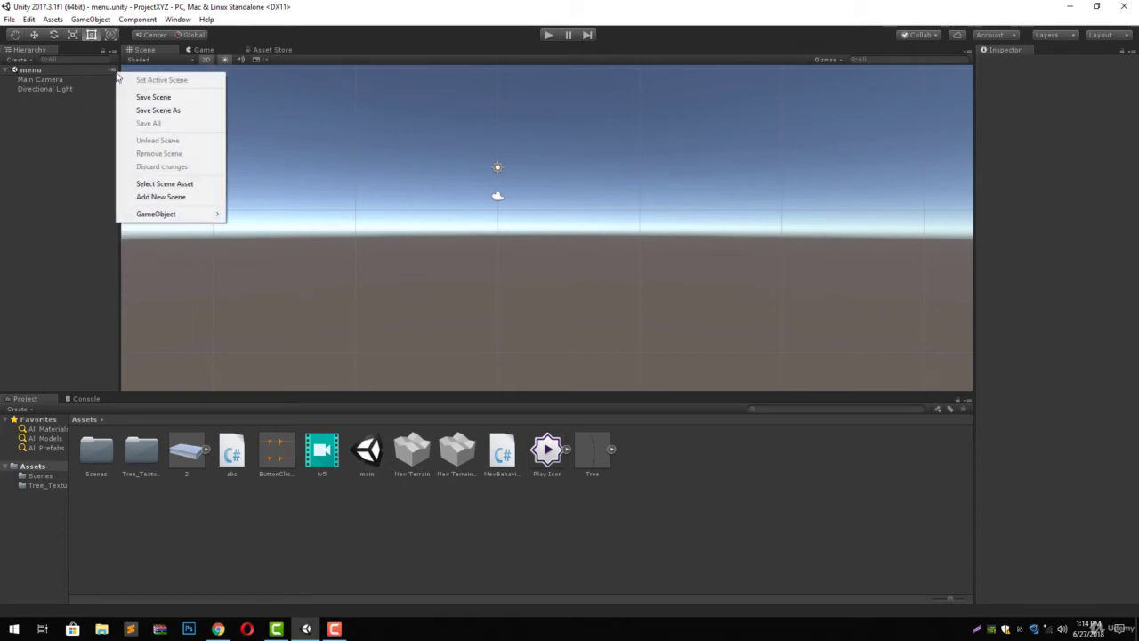
mouse_move(221, 220)
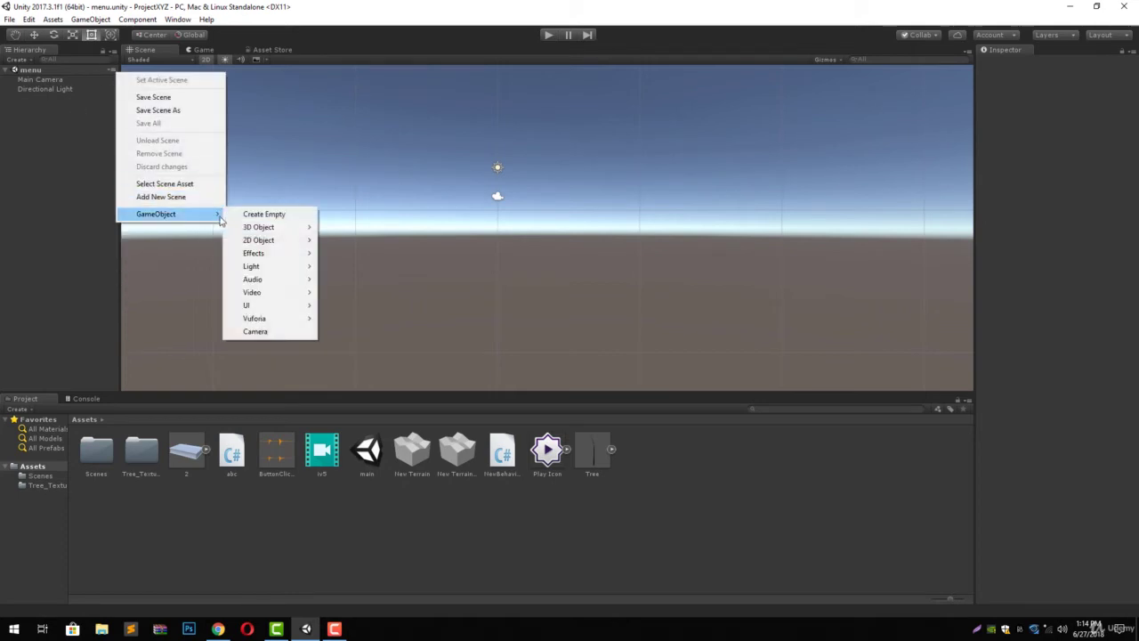
click(100, 172)
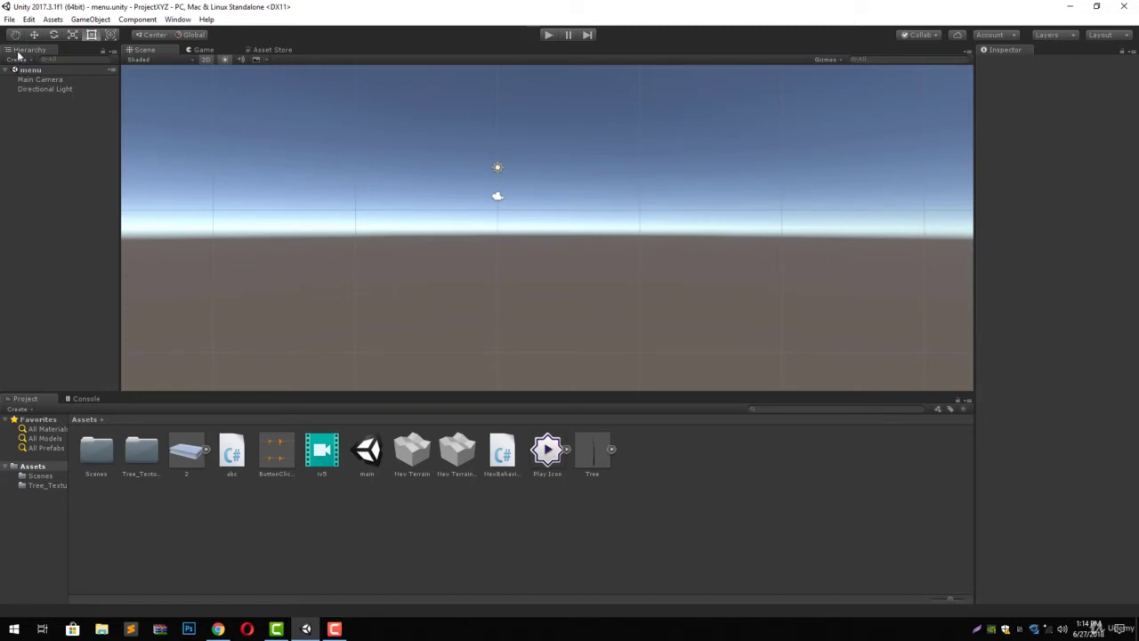
Add a UI Canvas to the menu scene, select it and frame it in the Scene view.
click(25, 62)
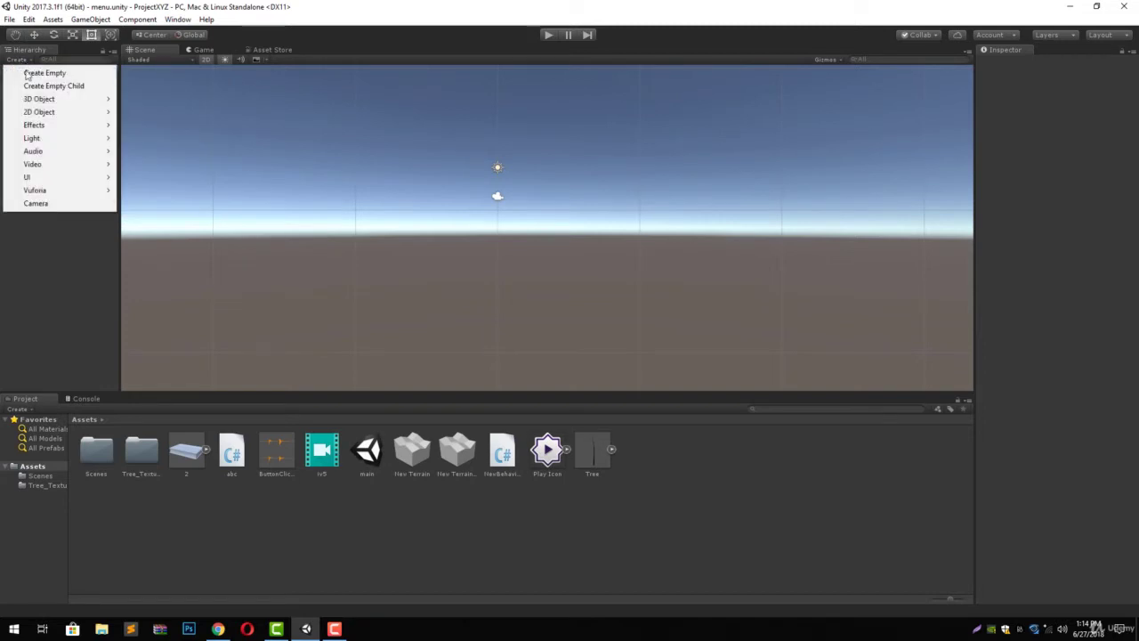
mouse_move(60, 177)
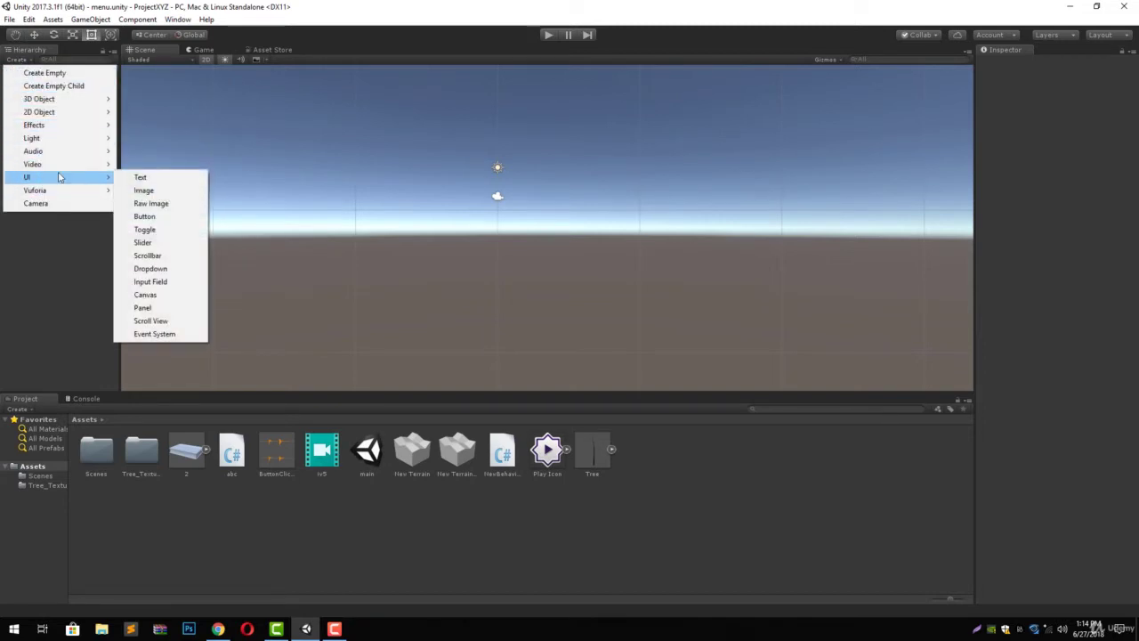
click(150, 296)
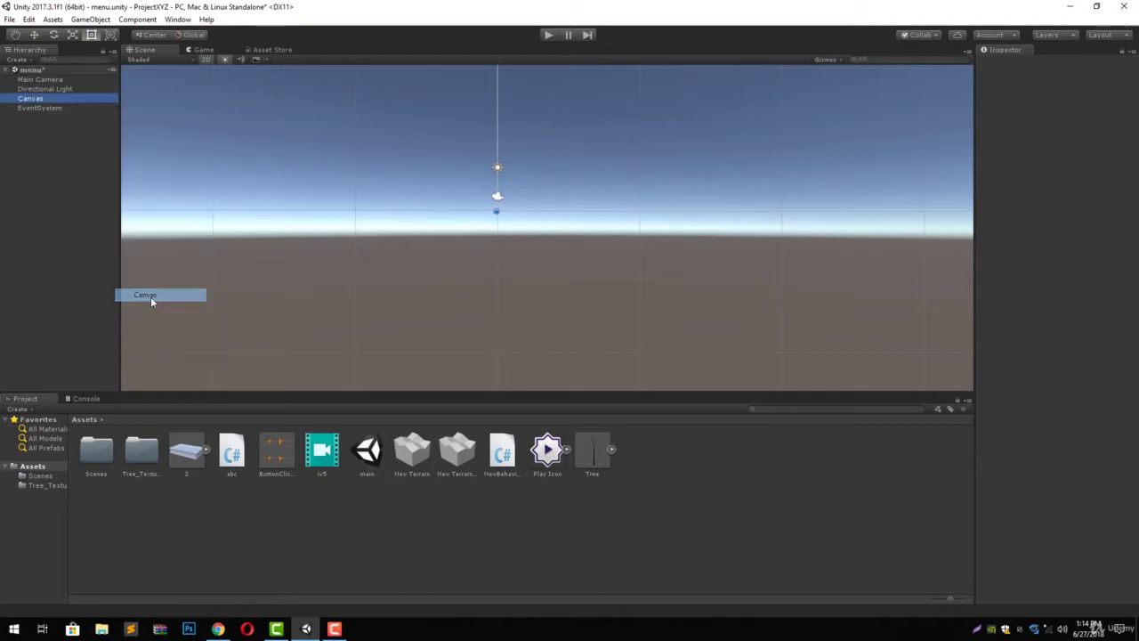
click(36, 100)
click(32, 117)
click(34, 99)
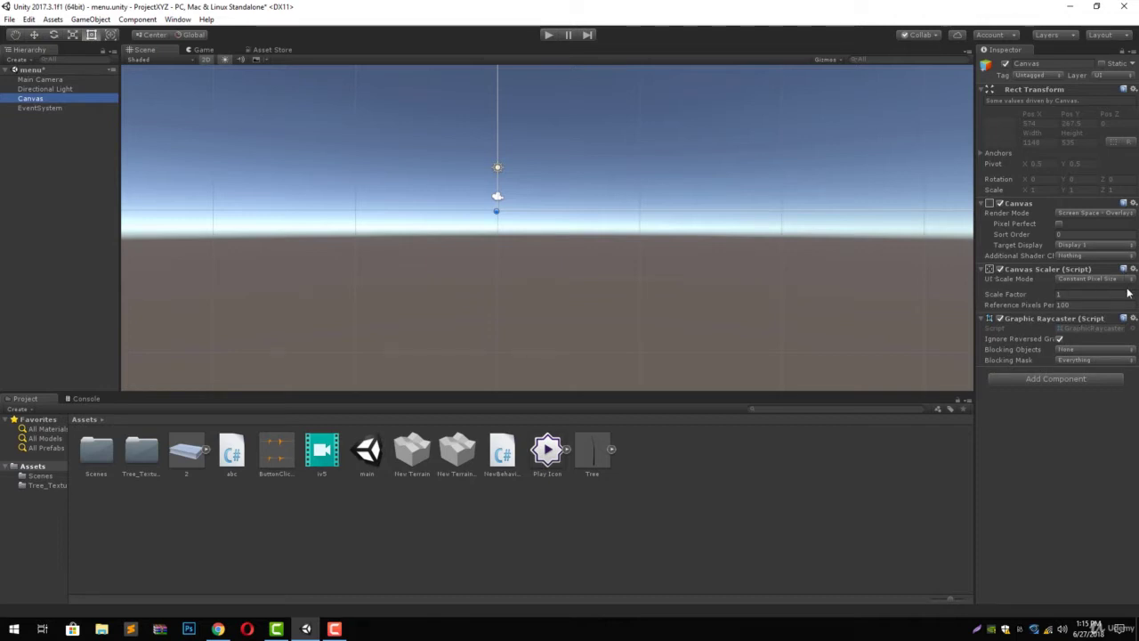
double_click(55, 98)
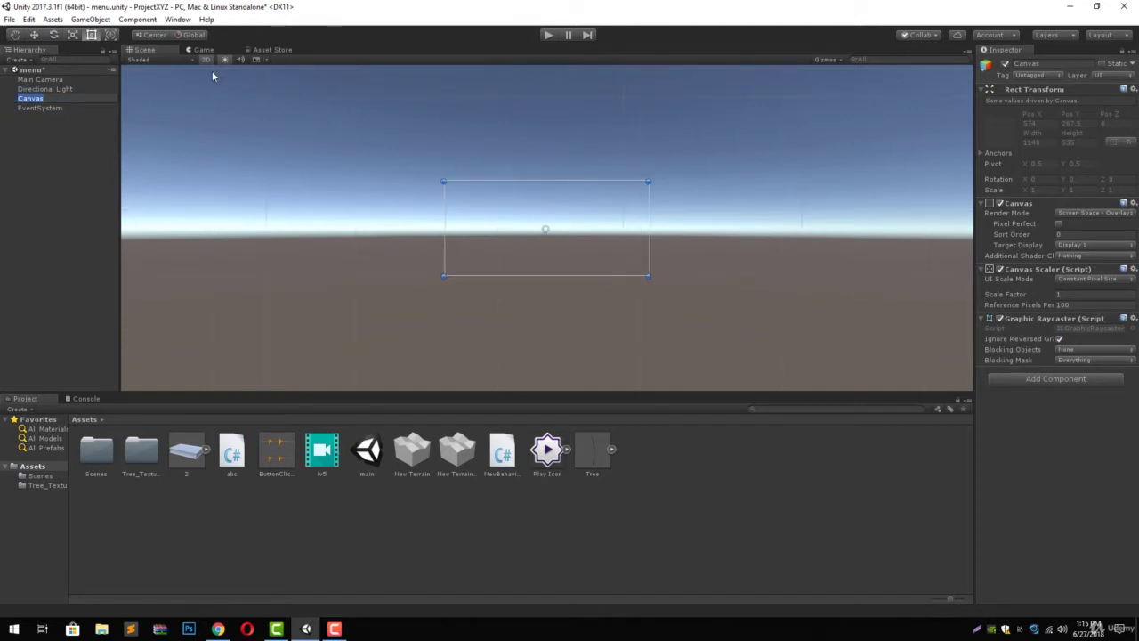
Set the Game view's resolution to Standalone (1024x768) and return to the Canvas in the Scene view.
click(200, 48)
click(192, 58)
click(194, 50)
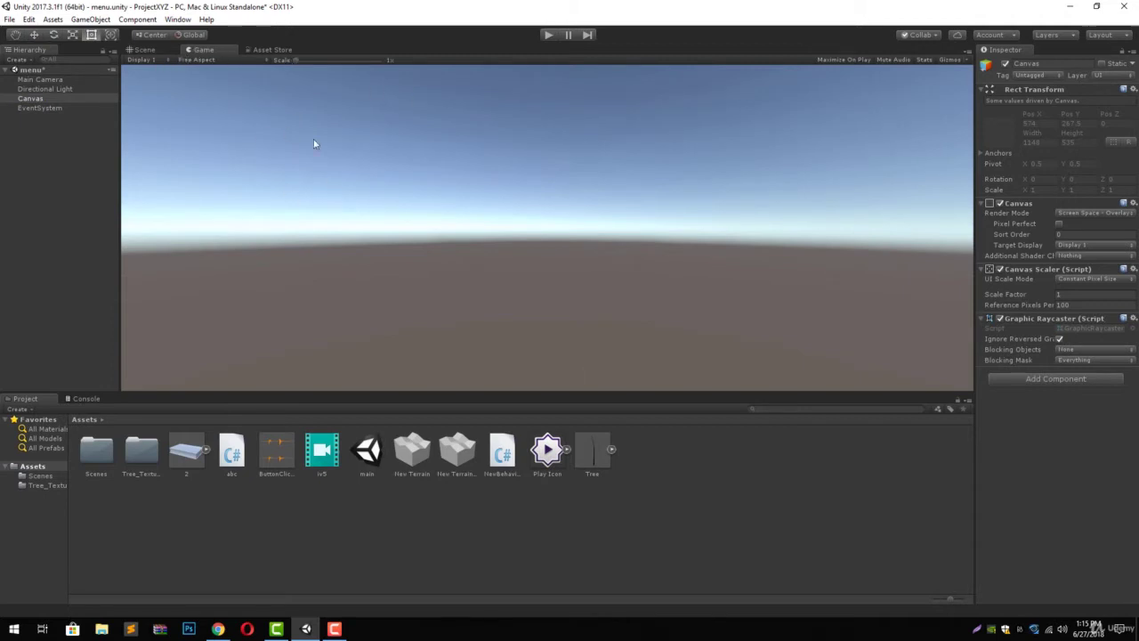
click(229, 58)
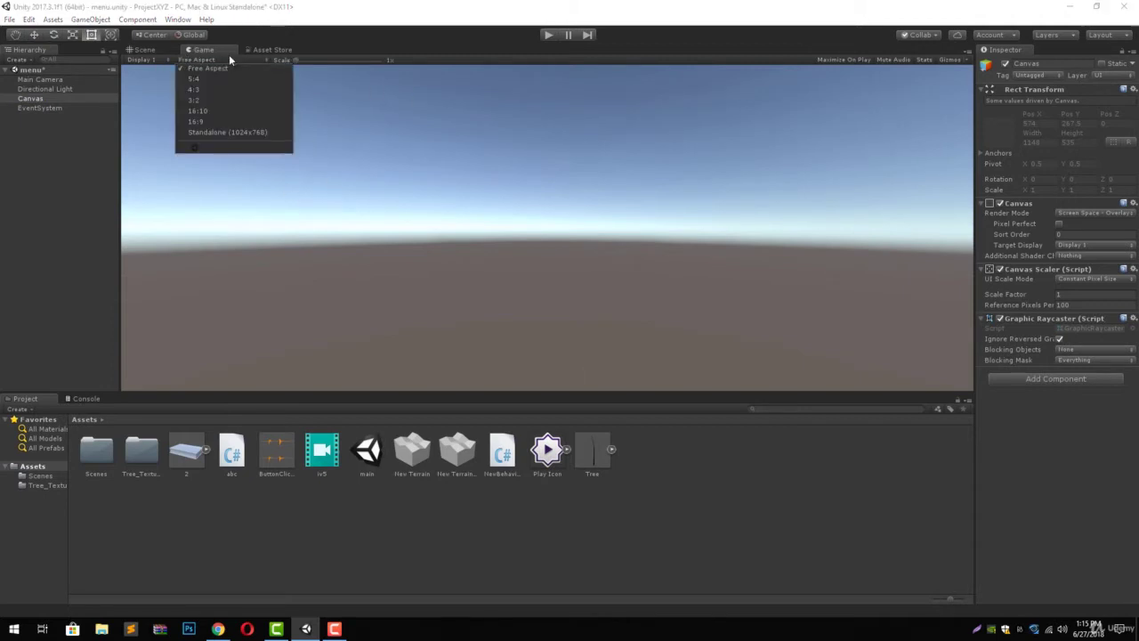
click(256, 131)
click(153, 51)
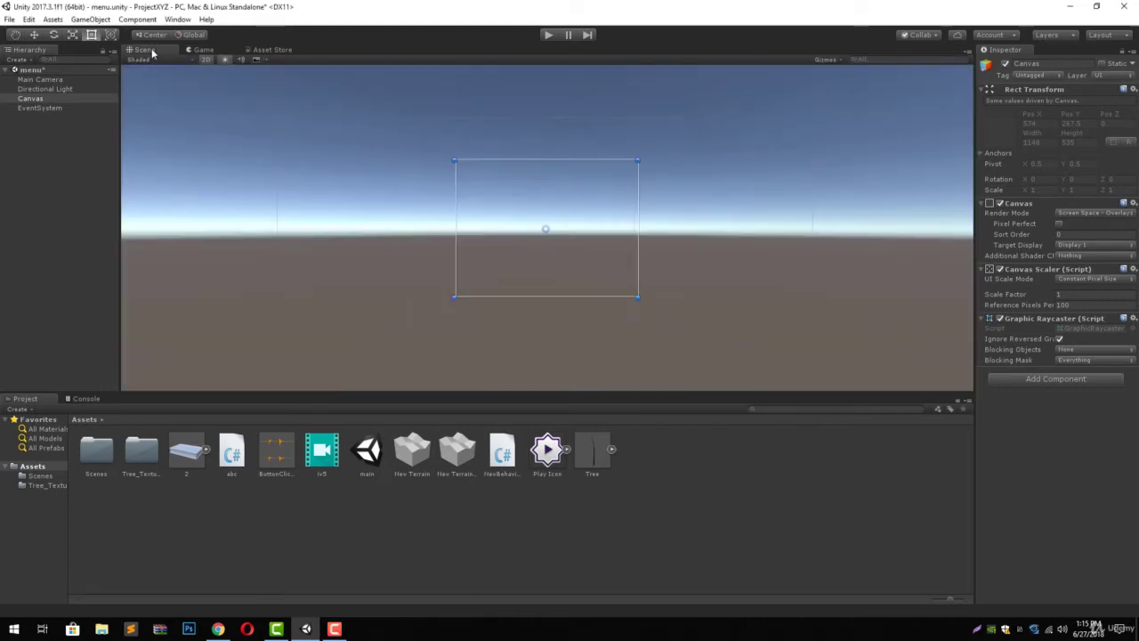
click(37, 99)
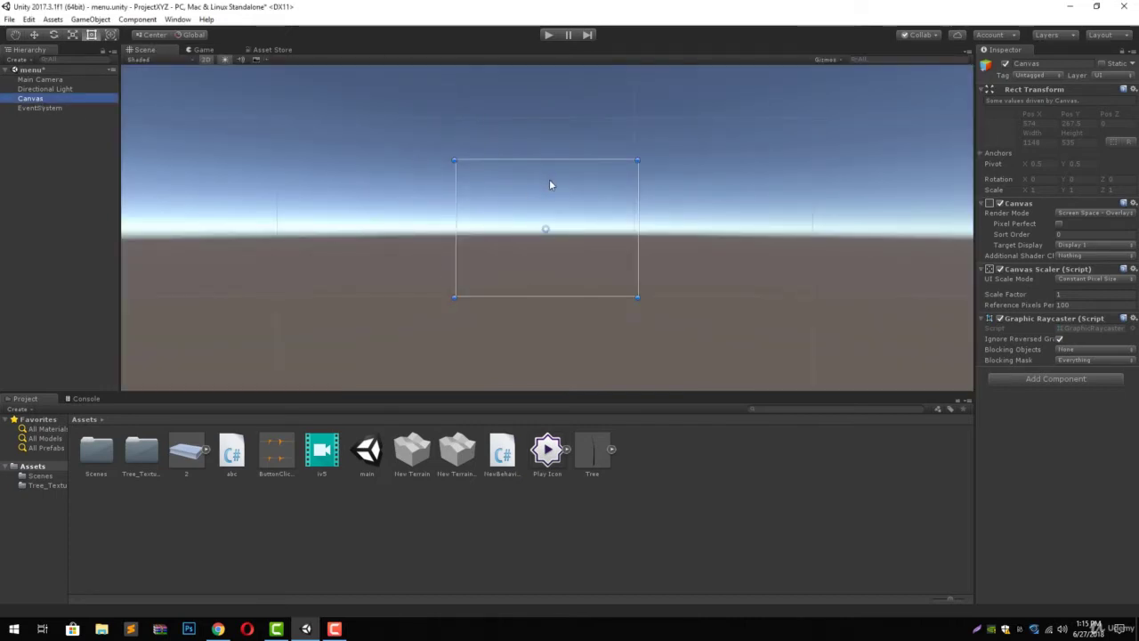
scroll(549, 178, up, 3)
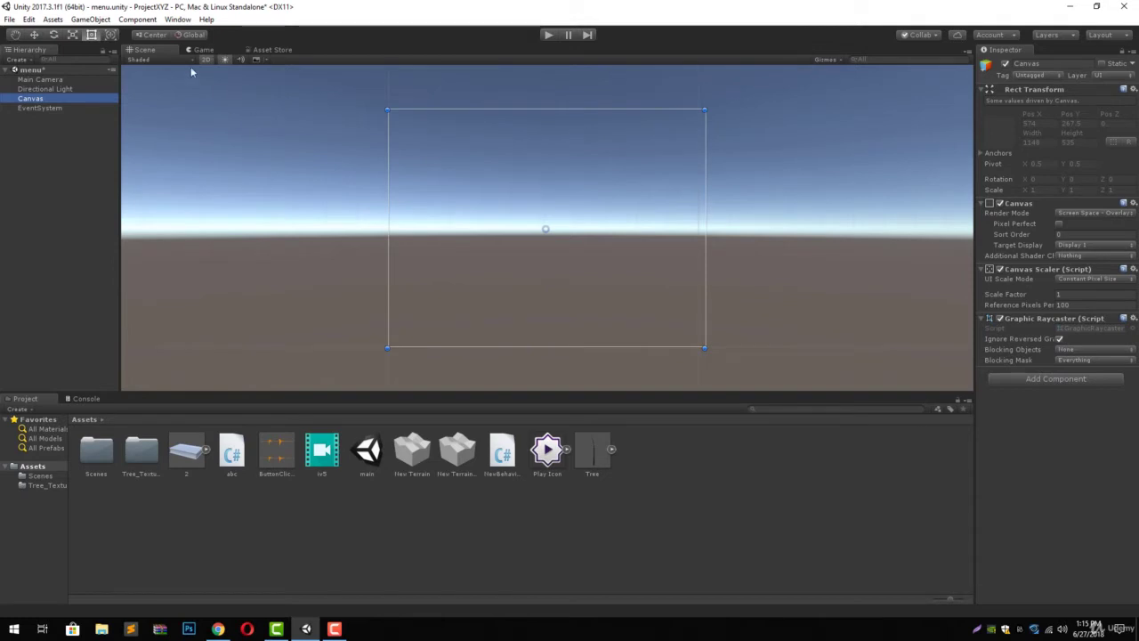
Set the Game view's display scale to 1x and return to the Scene view.
click(203, 51)
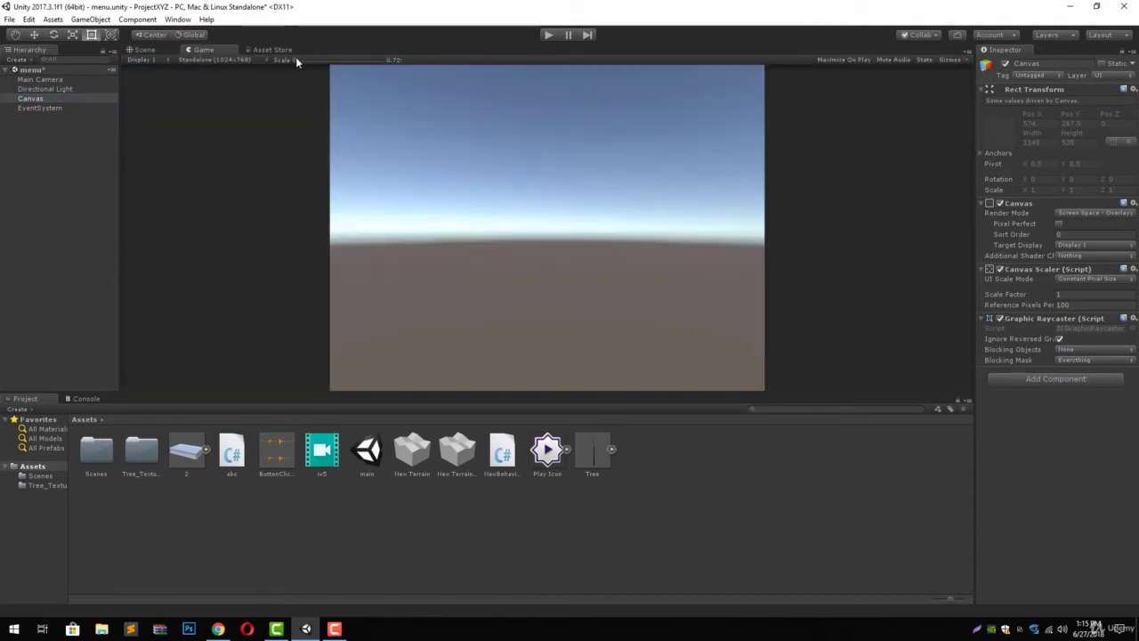
drag(296, 62, 311, 62)
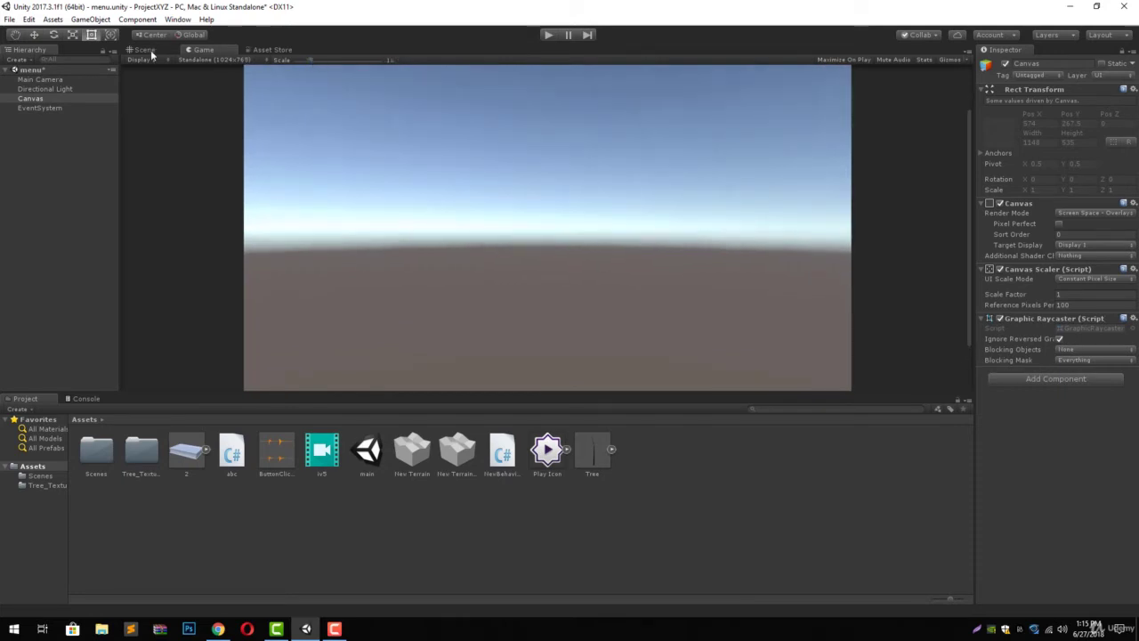
click(146, 51)
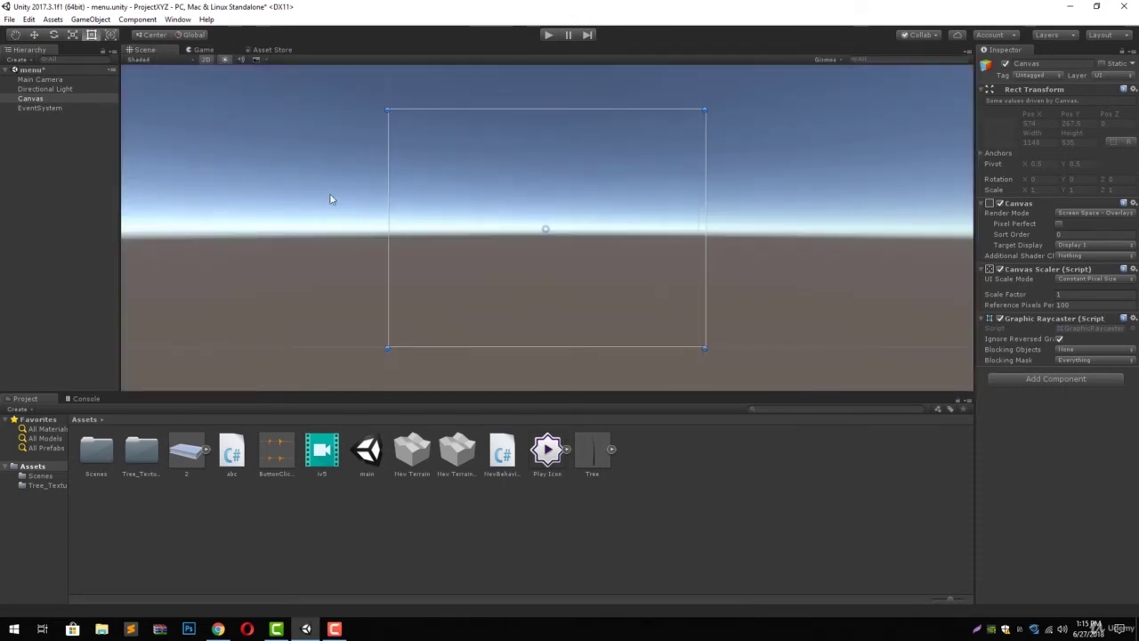
Add a UI Panel as a child of the Canvas.
click(20, 100)
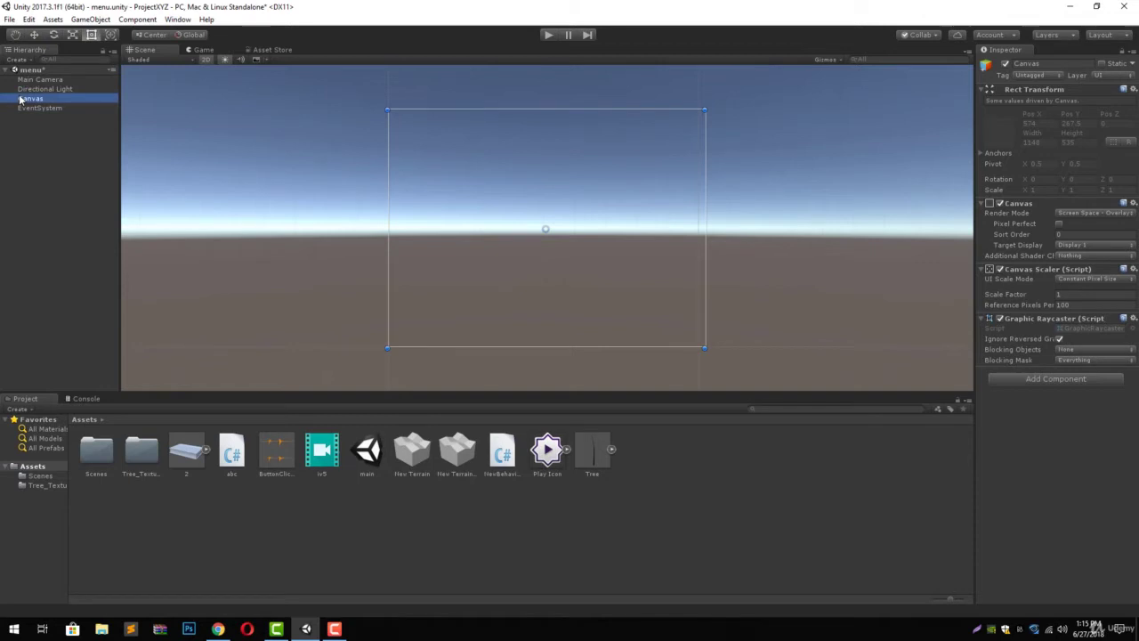
right_click(19, 100)
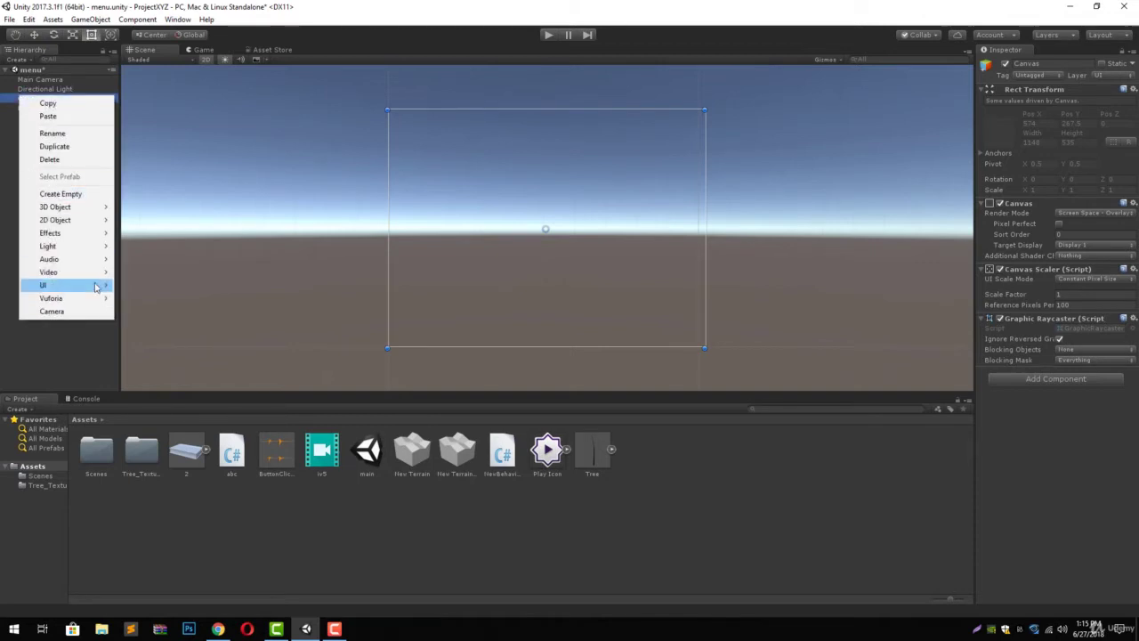
mouse_move(96, 287)
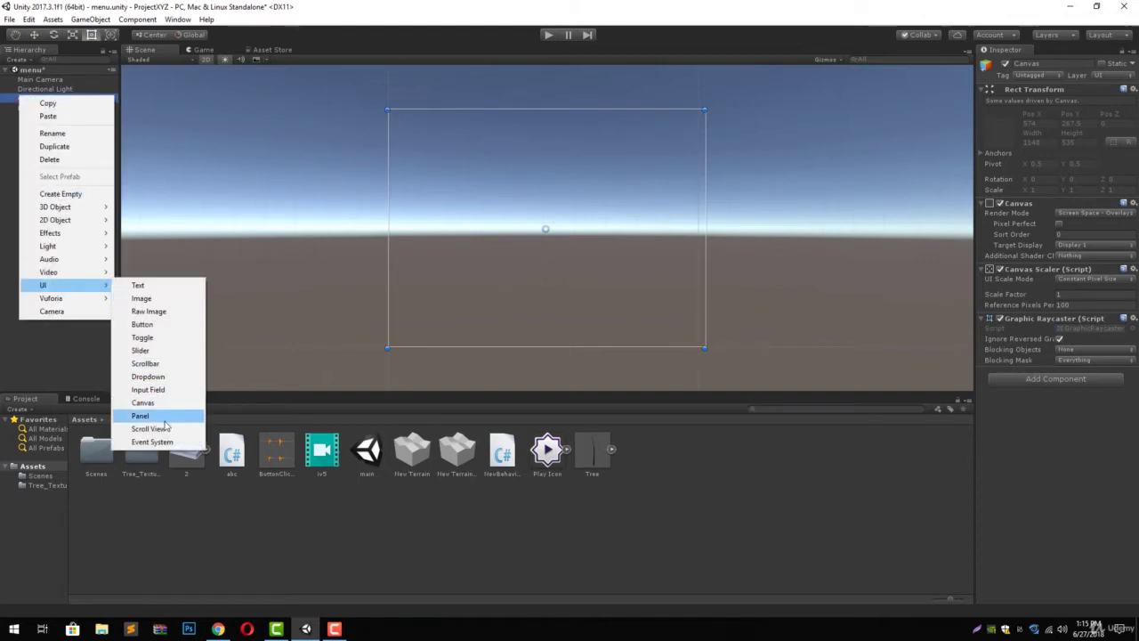
click(164, 414)
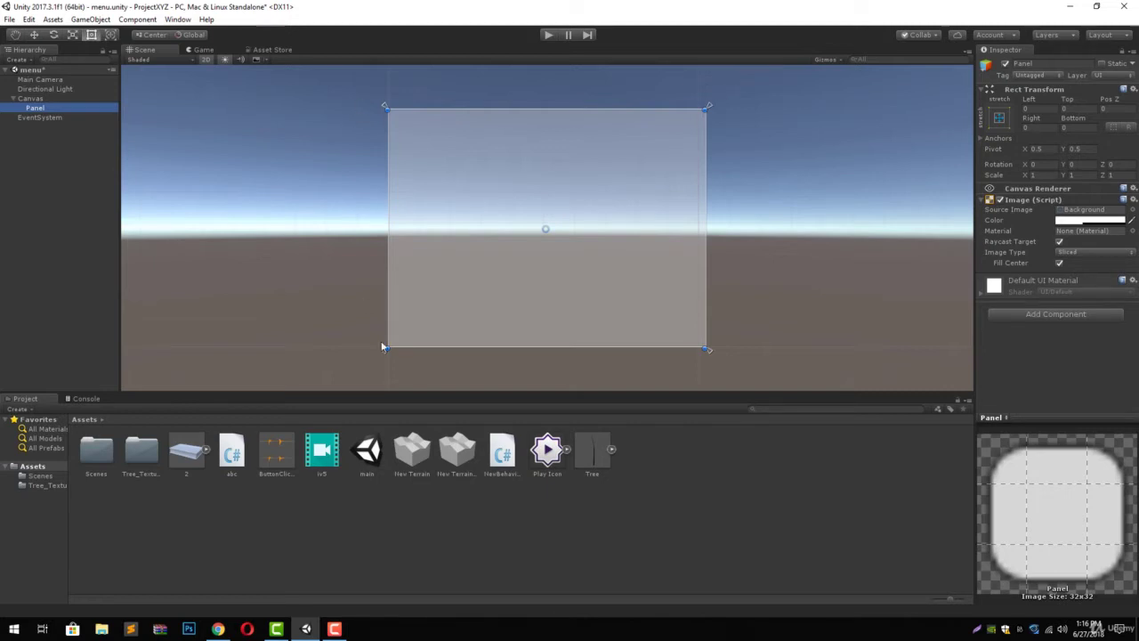
Set the Panel's image color to fully opaque black, hex 000000FF.
click(1075, 223)
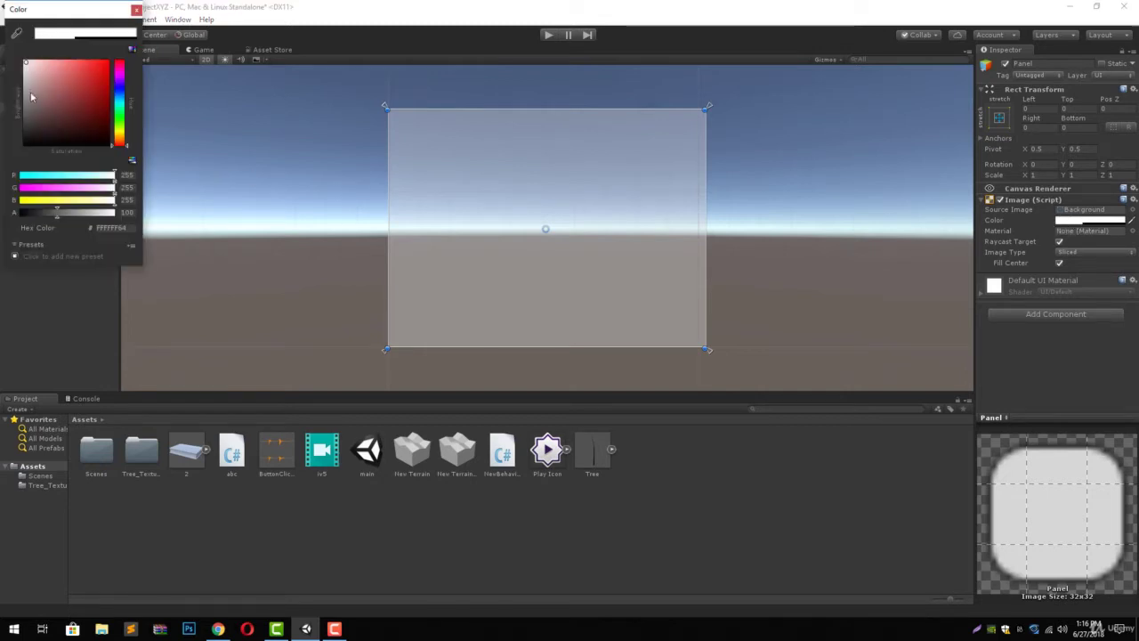
drag(37, 92, 2, 157)
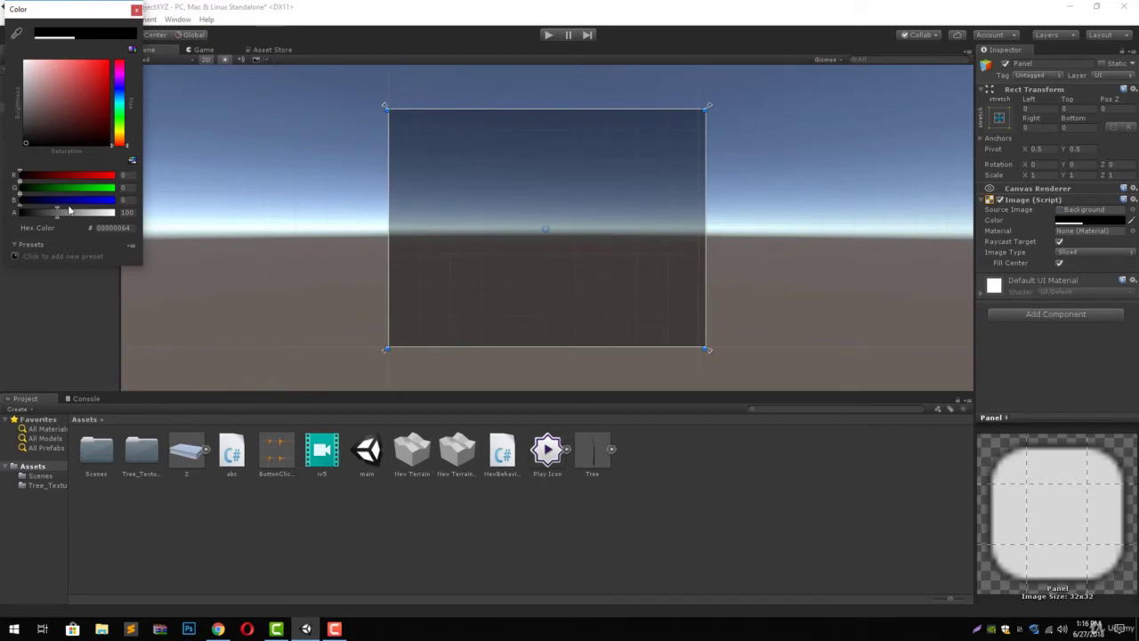
drag(59, 213, 134, 218)
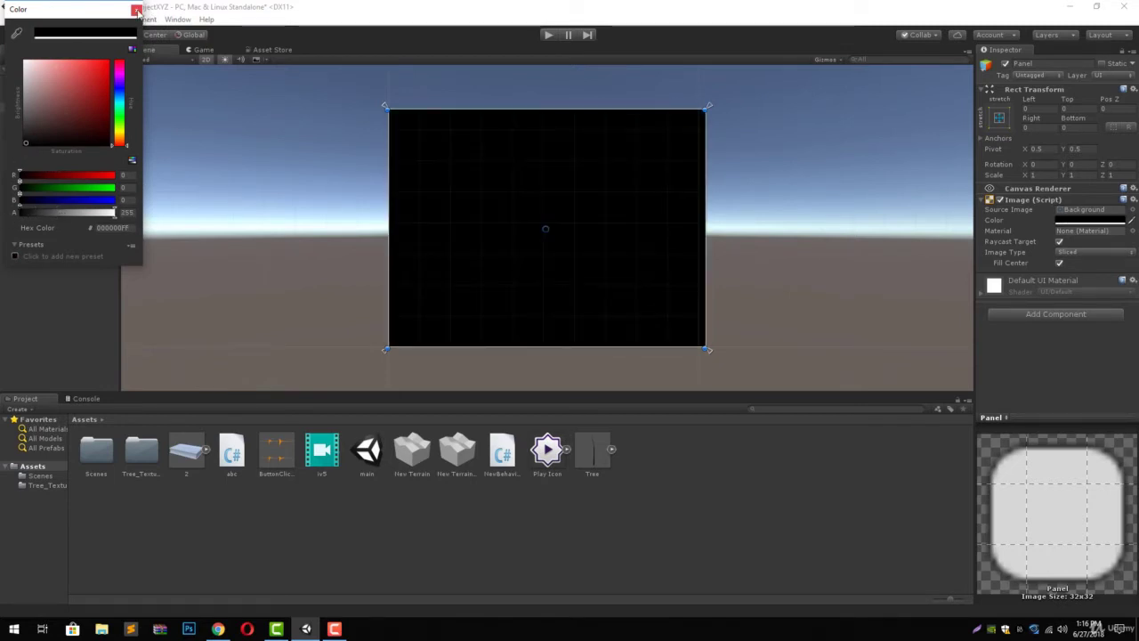
click(136, 11)
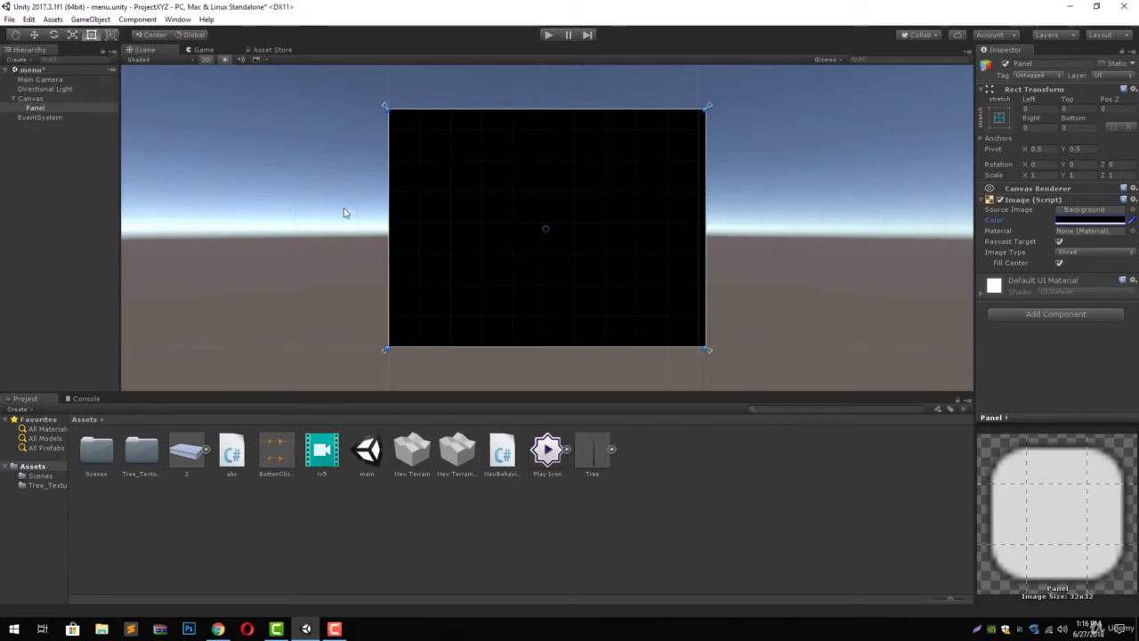
Add a UI Text object as a child of the Panel.
double_click(35, 107)
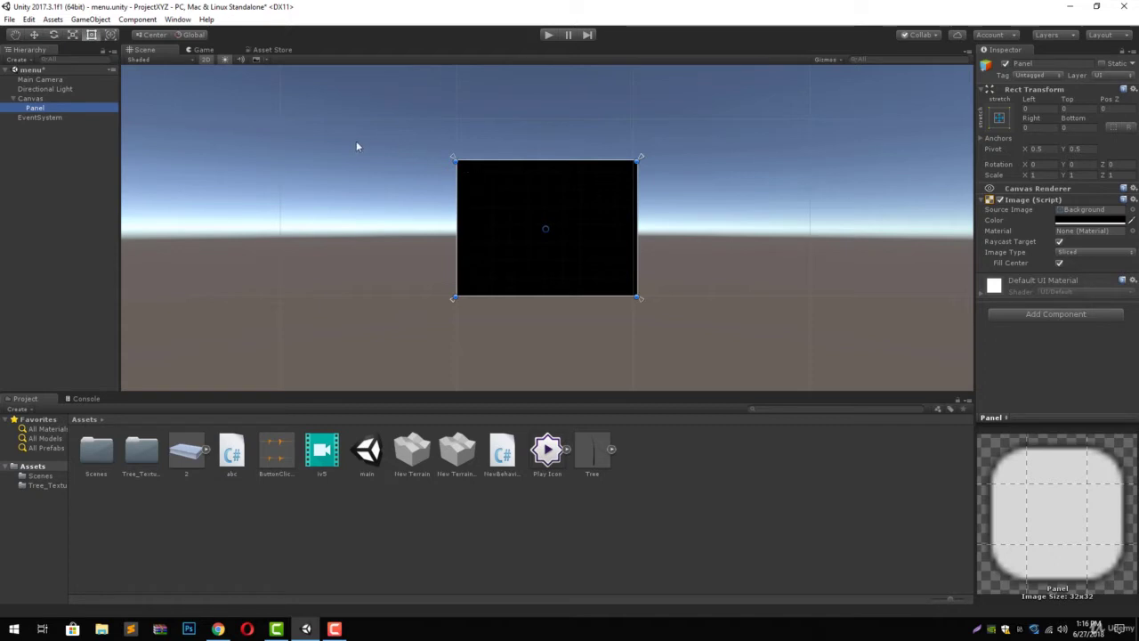
right_click(46, 108)
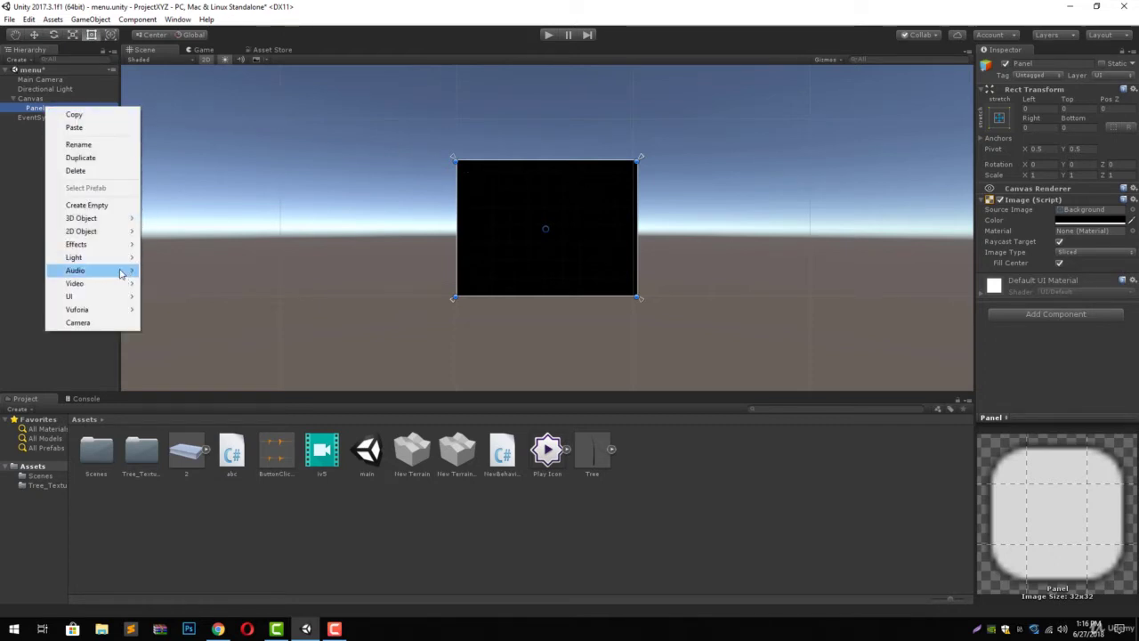
mouse_move(111, 300)
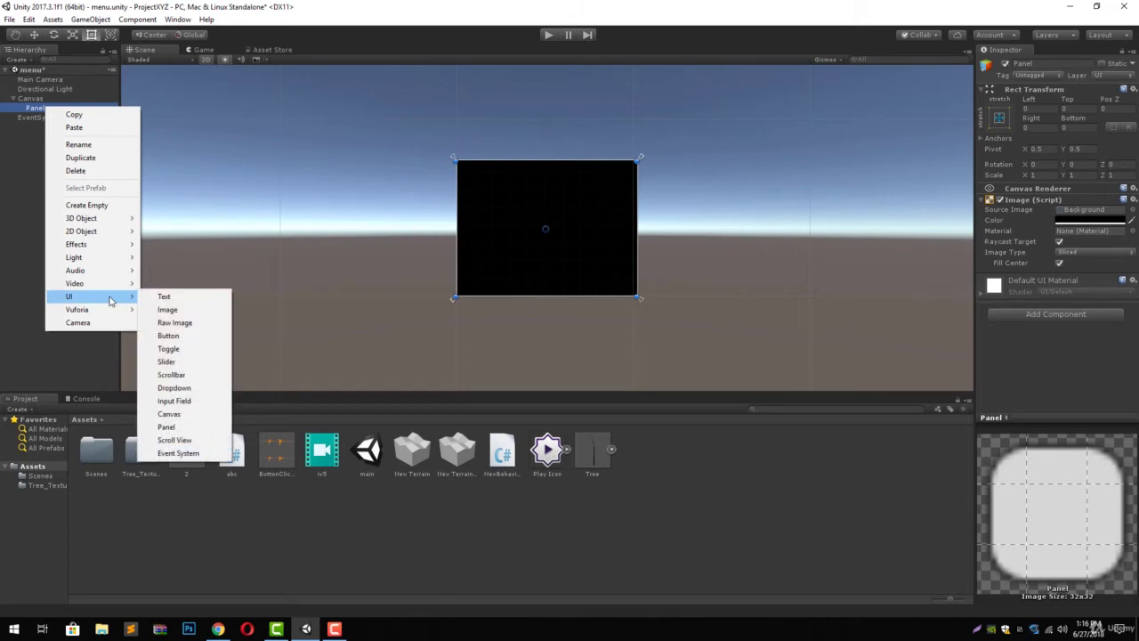
click(189, 301)
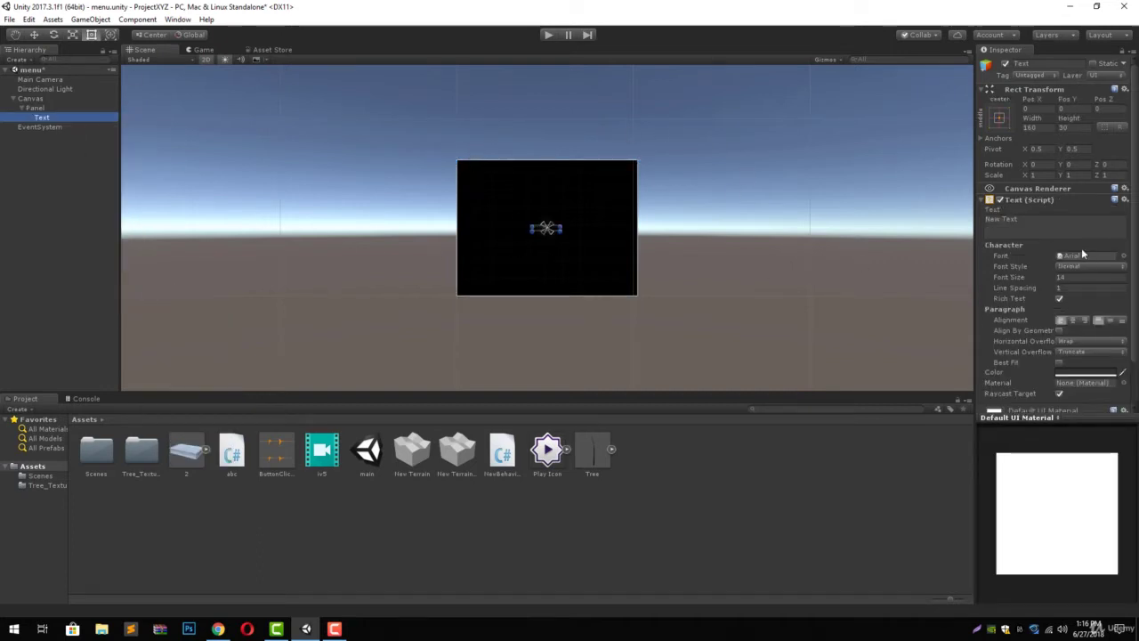
Set the Text object's color to fully opaque white, hex FFFFFFFF.
scroll(627, 235, up, 5)
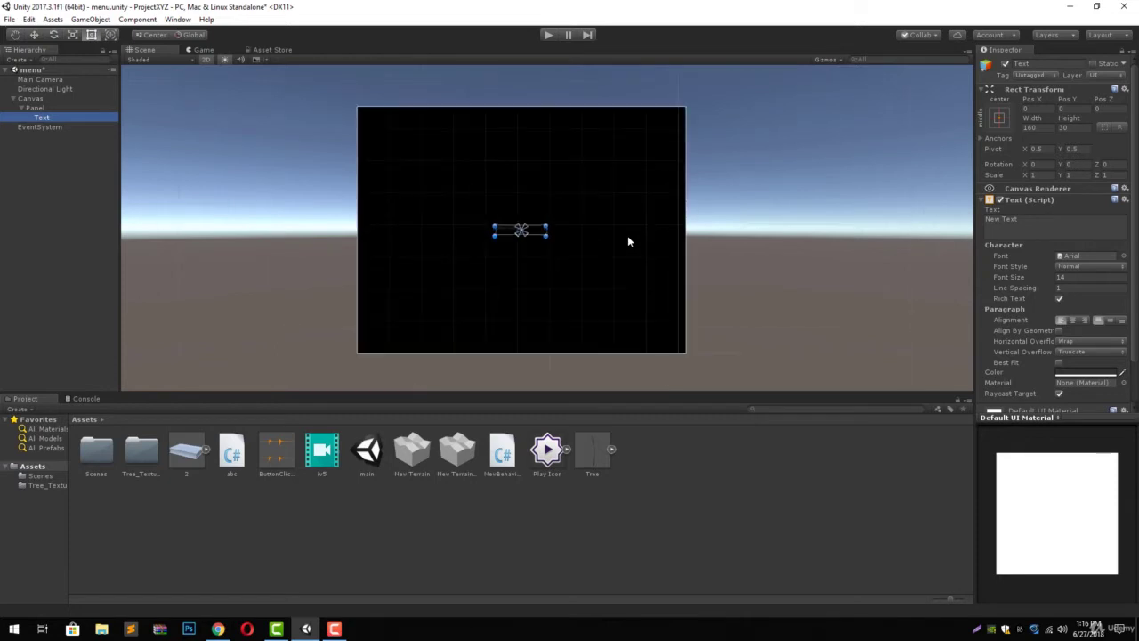
scroll(628, 239, up, 3)
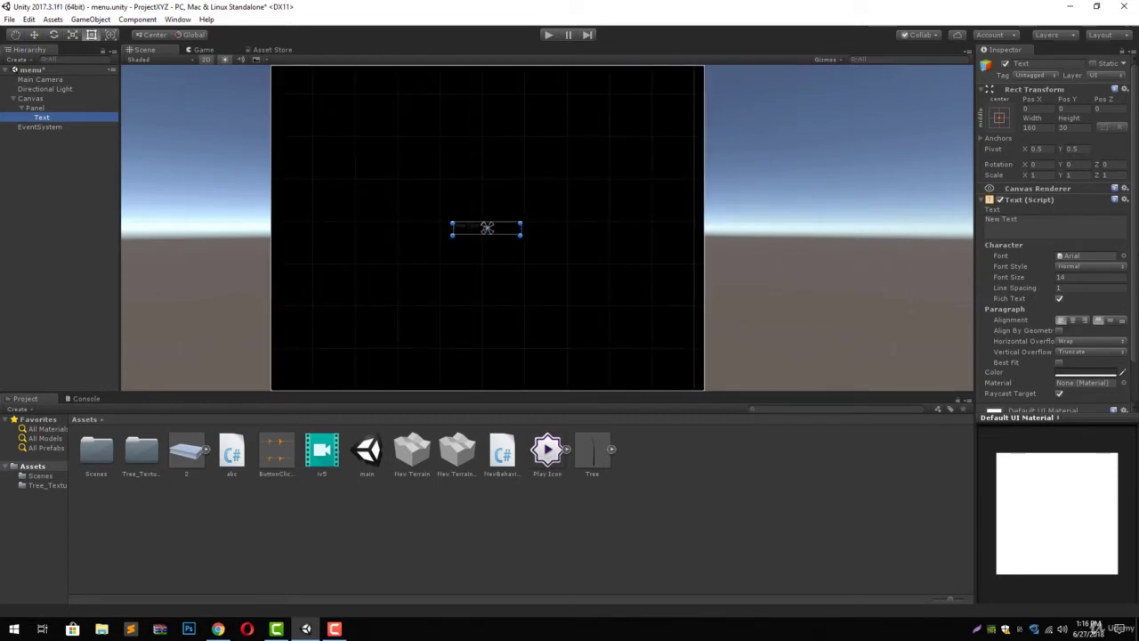
click(1078, 373)
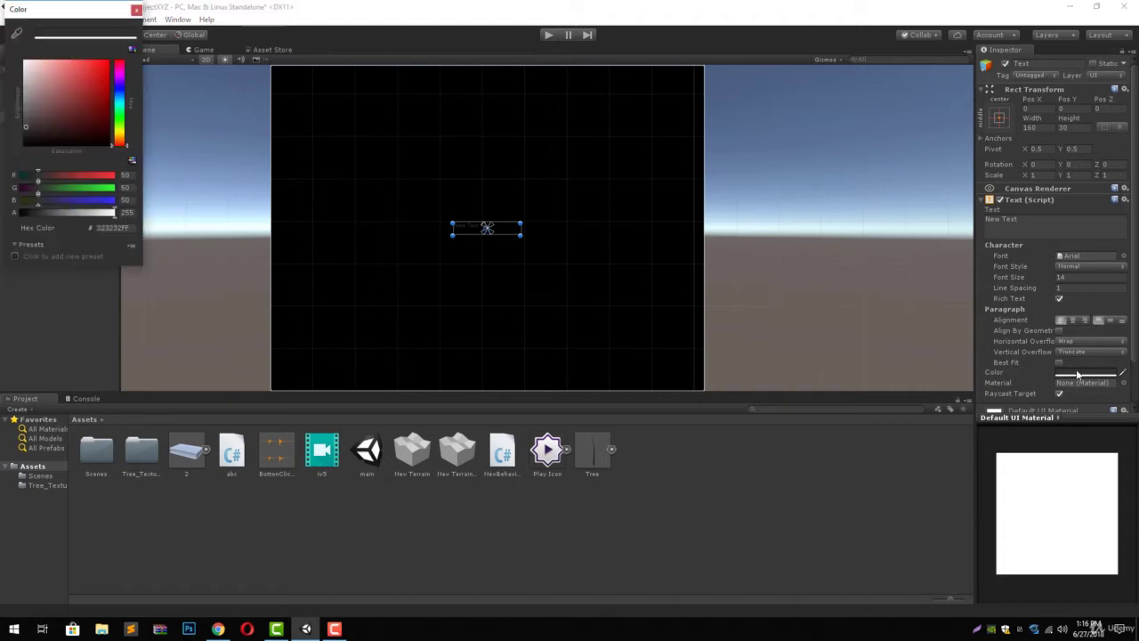
mouse_move(26, 100)
mouse_down()
mouse_move(32, 78)
mouse_move(20, 60)
mouse_up()
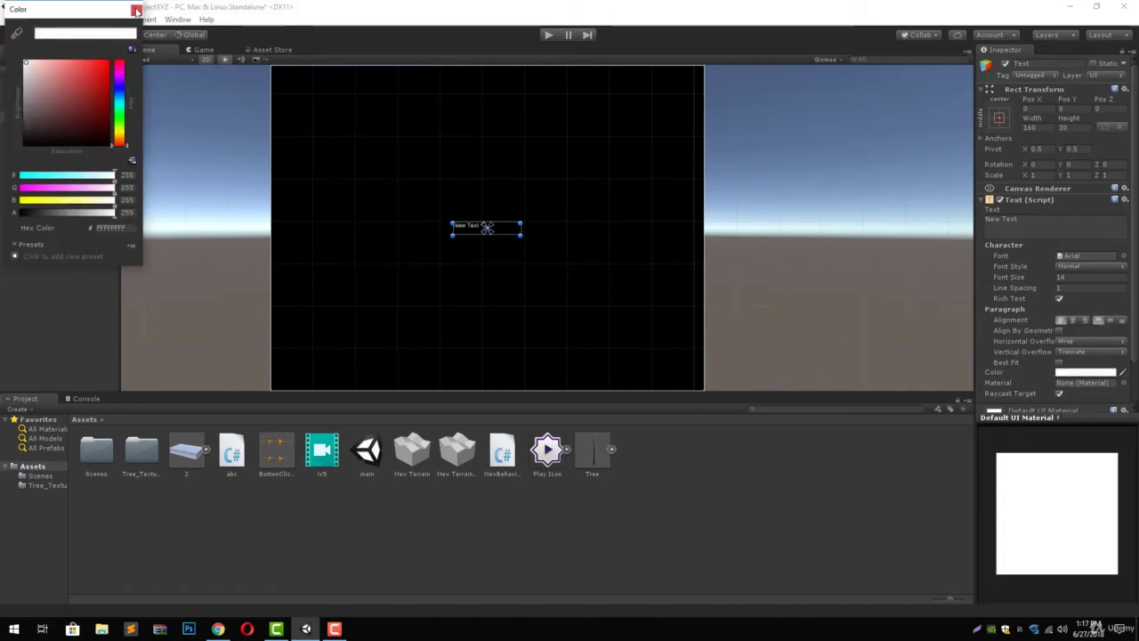
click(135, 9)
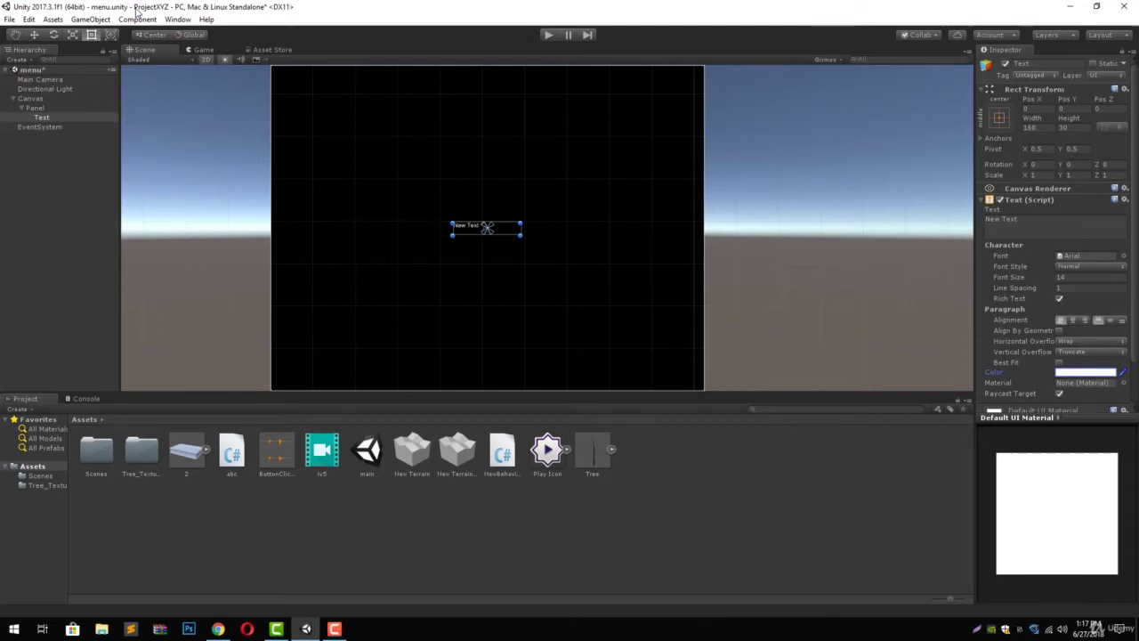
Change the Text object's content to "Demo Game".
click(465, 229)
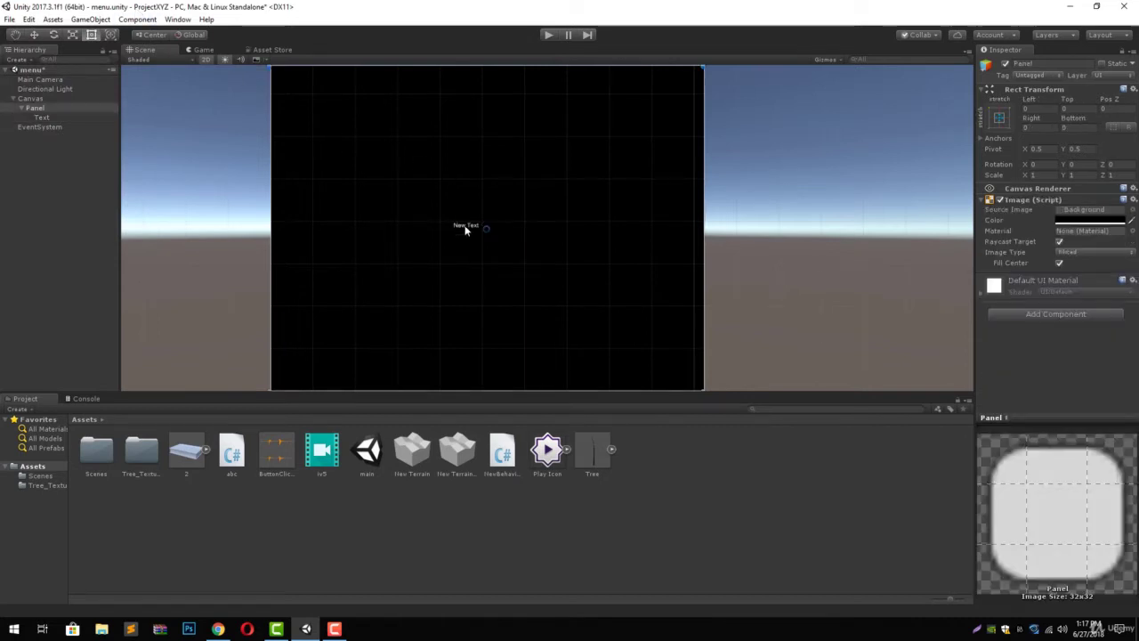
double_click(57, 119)
click(1057, 230)
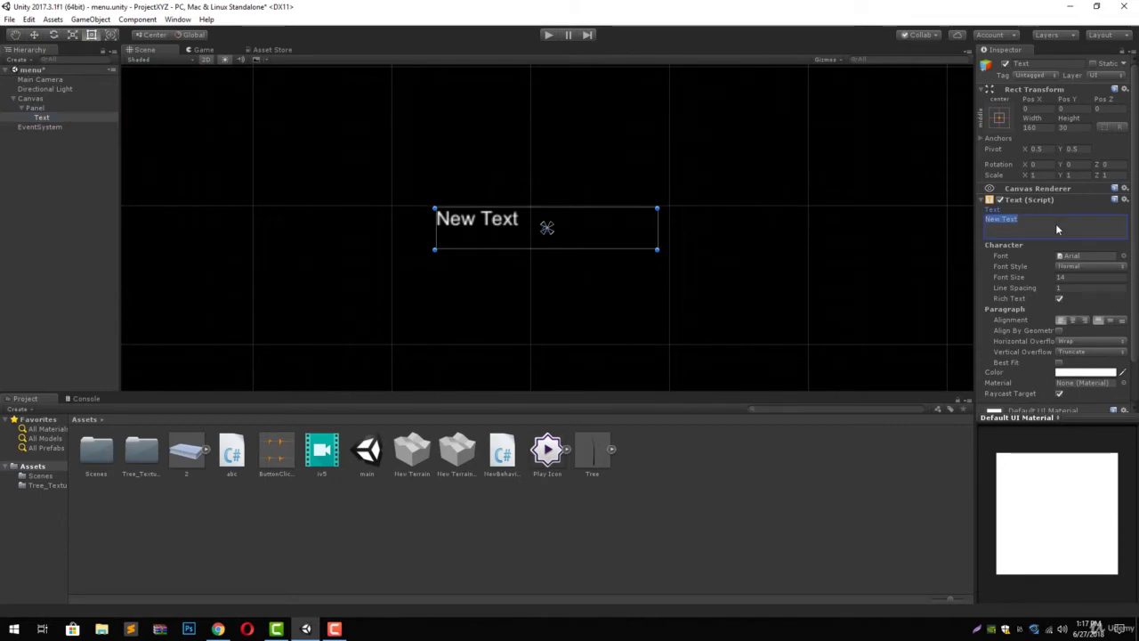
text(Demo Game)
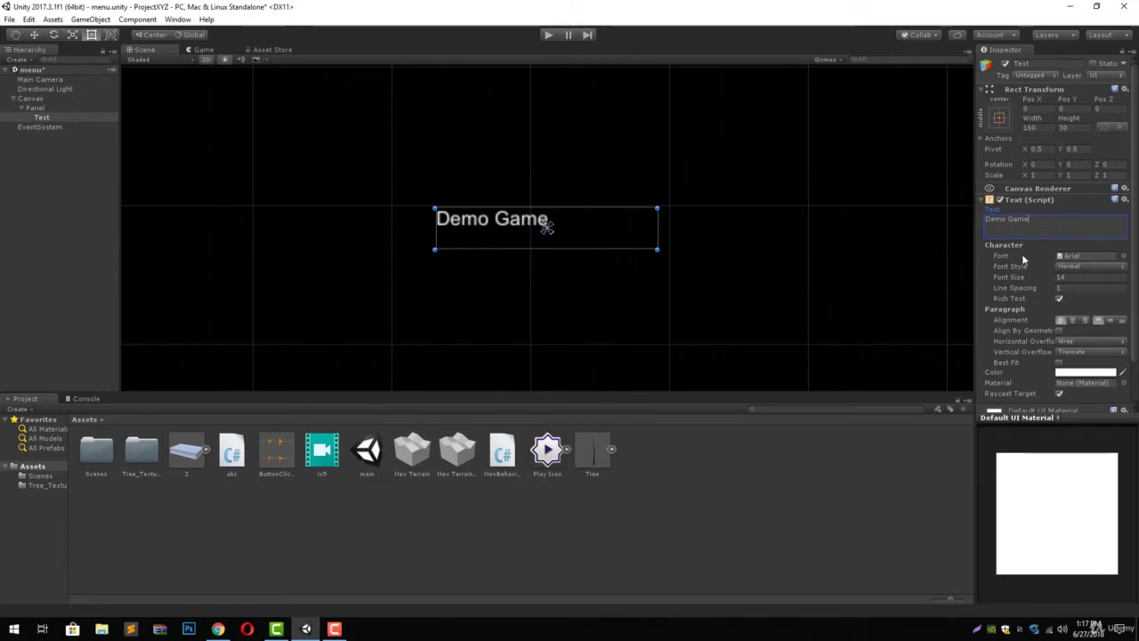
Keep the text's Arial font and set its font style to Bold with a font size of 20.
click(1124, 257)
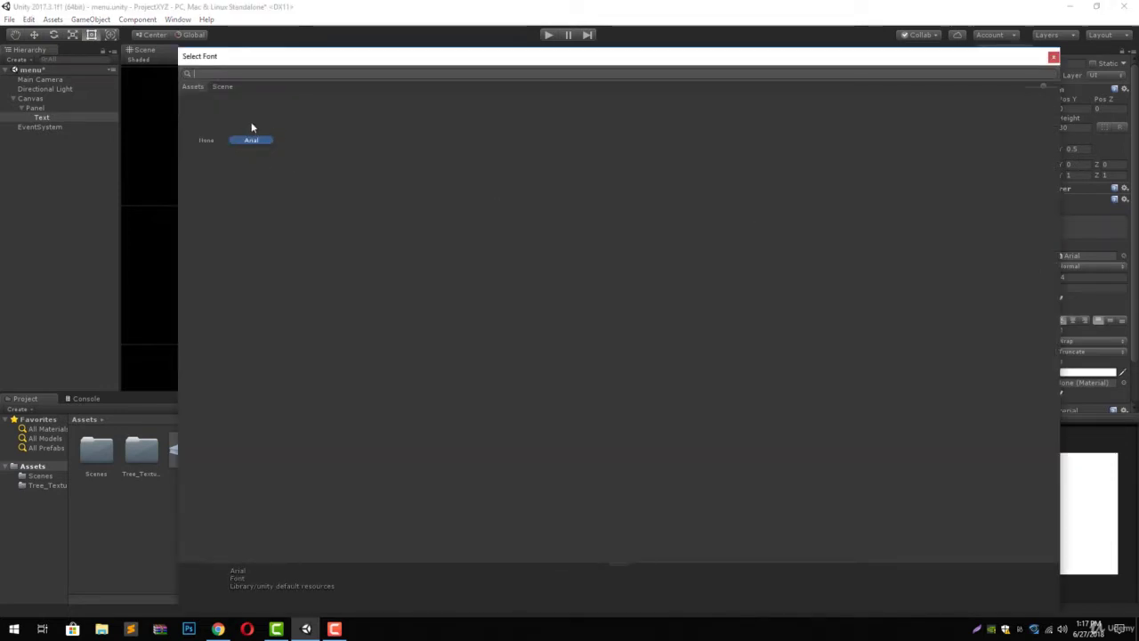
click(1053, 57)
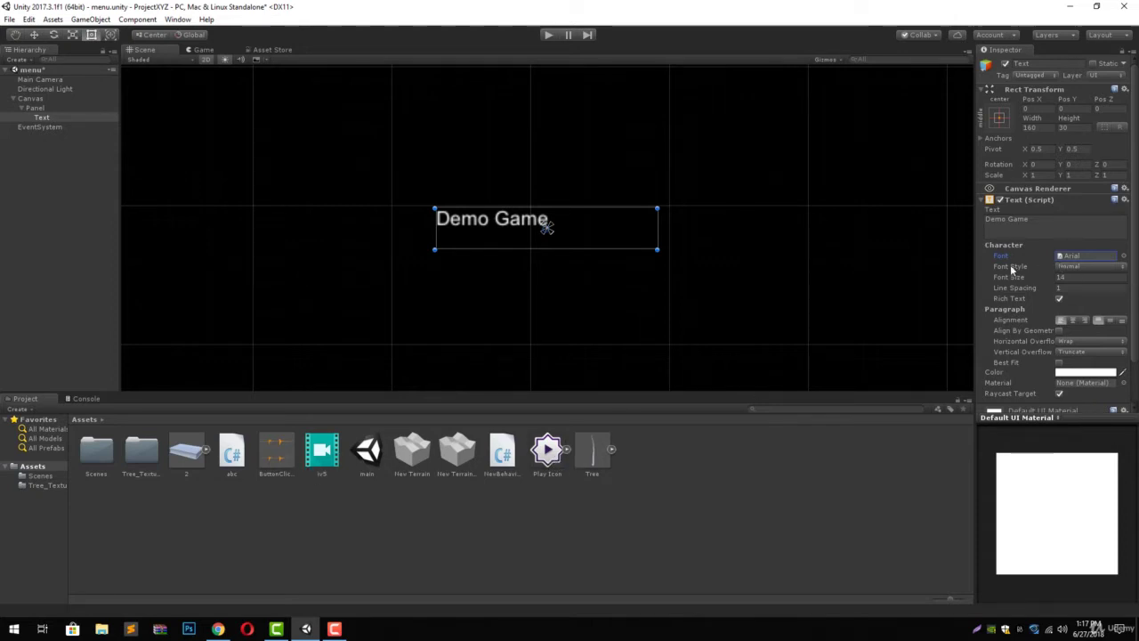
click(1067, 266)
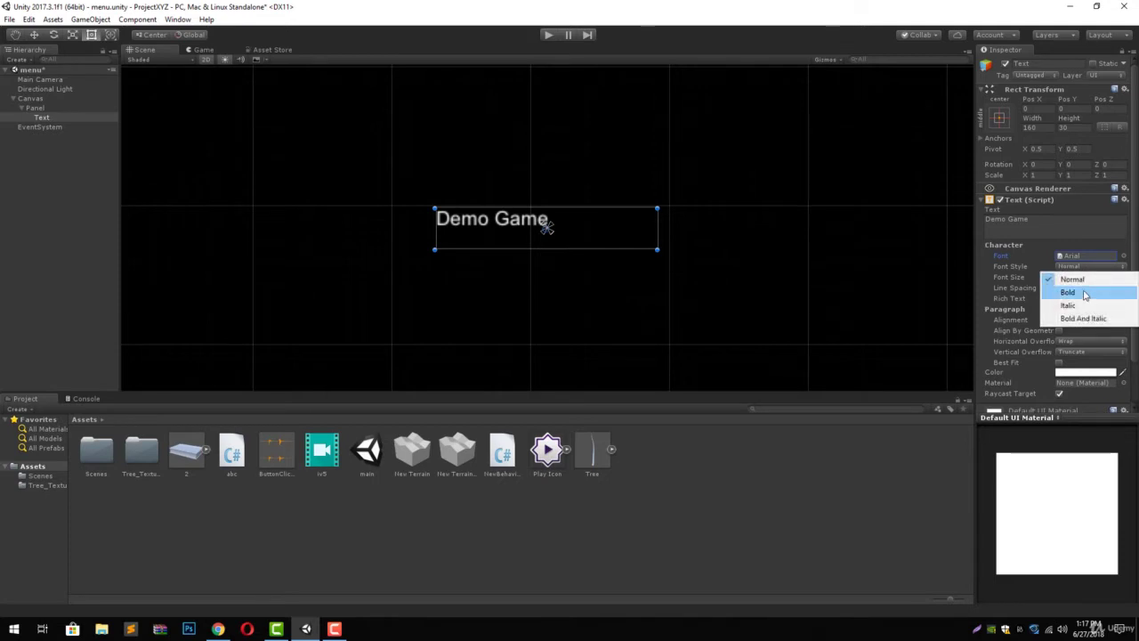
click(1084, 295)
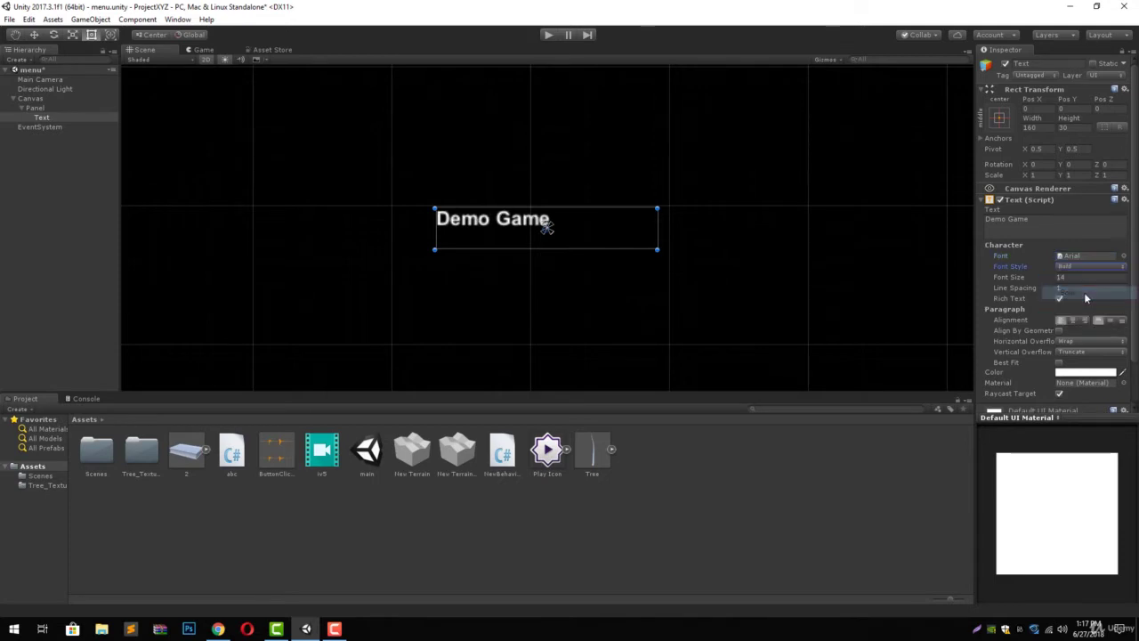
click(1085, 279)
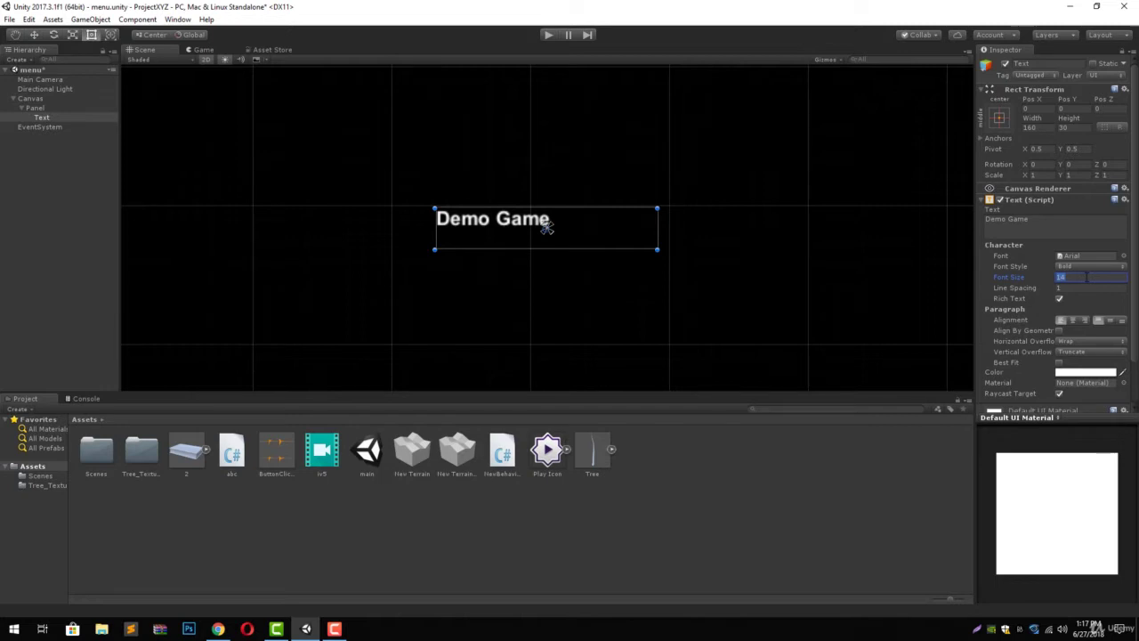
text(20)
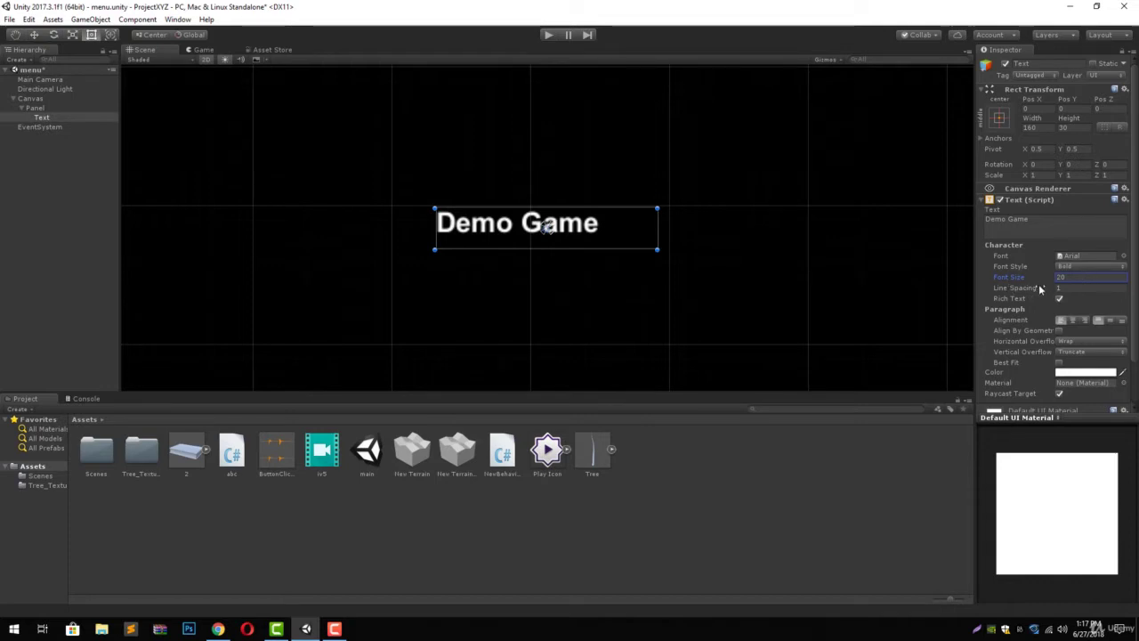
Increase the text's line spacing to about 2.99 and add "Game 2" as a second line.
drag(1039, 286, 1084, 290)
click(1073, 221)
click(1069, 219)
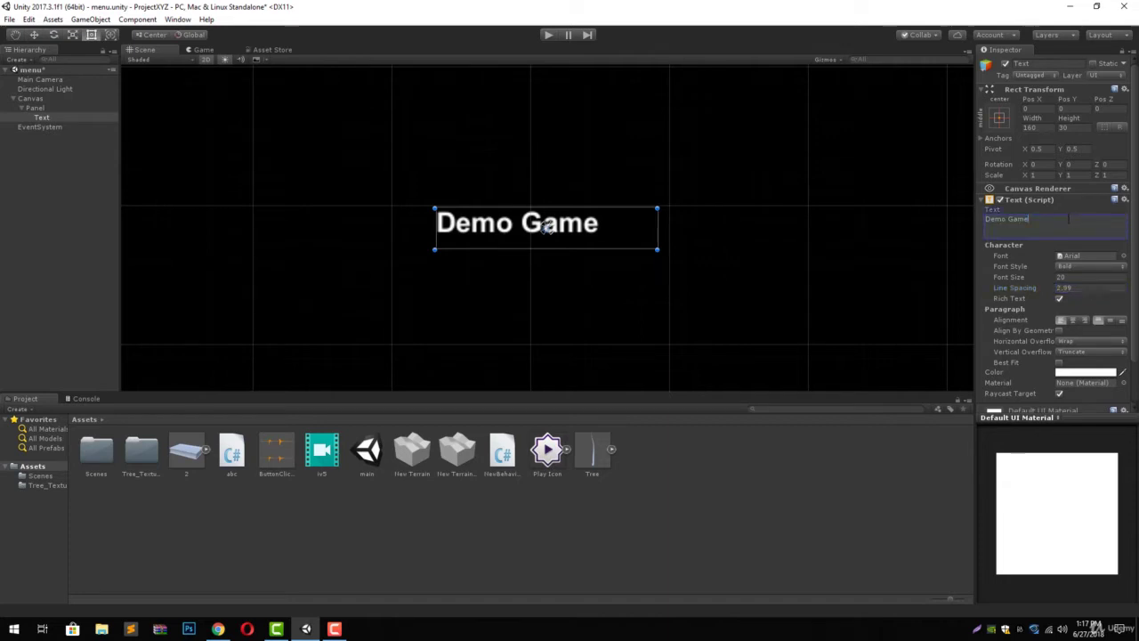
text(Game 2)
Extend the text box downward to a height of about 89 and set the line spacing to 1 after trying negative and zero values.
drag(607, 249, 594, 328)
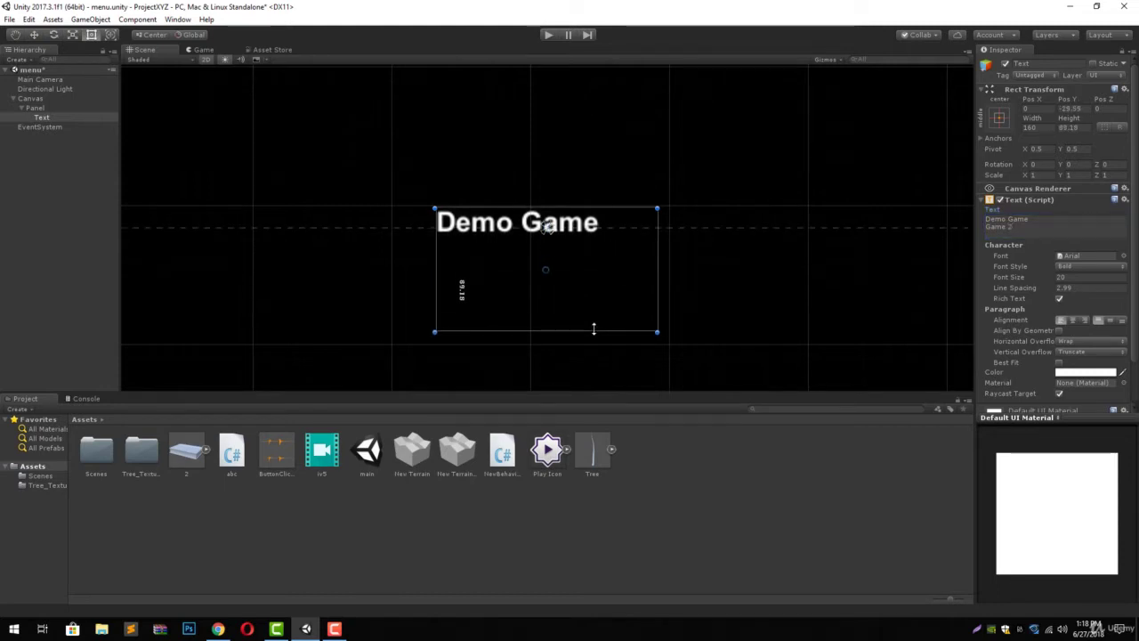
click(1090, 236)
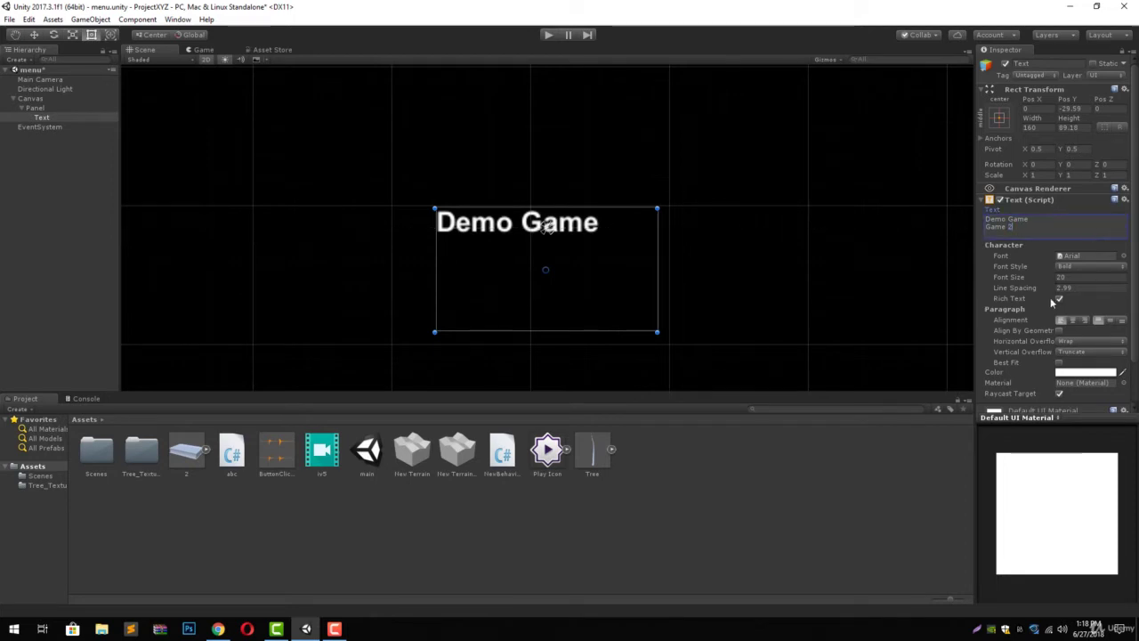
drag(1046, 287, 956, 288)
click(961, 289)
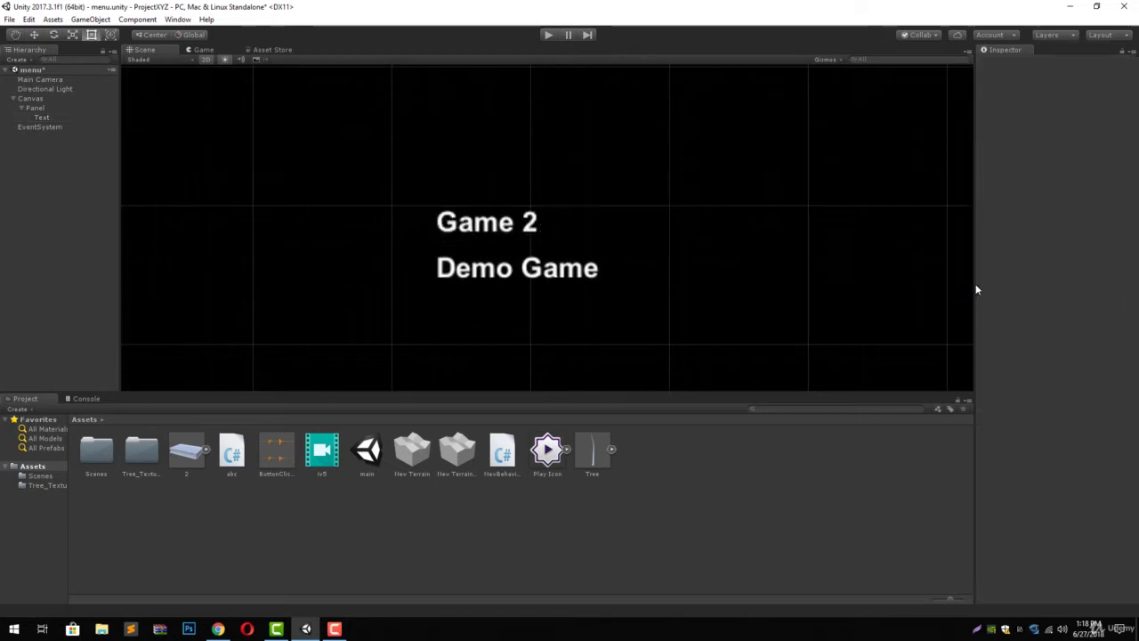
click(544, 227)
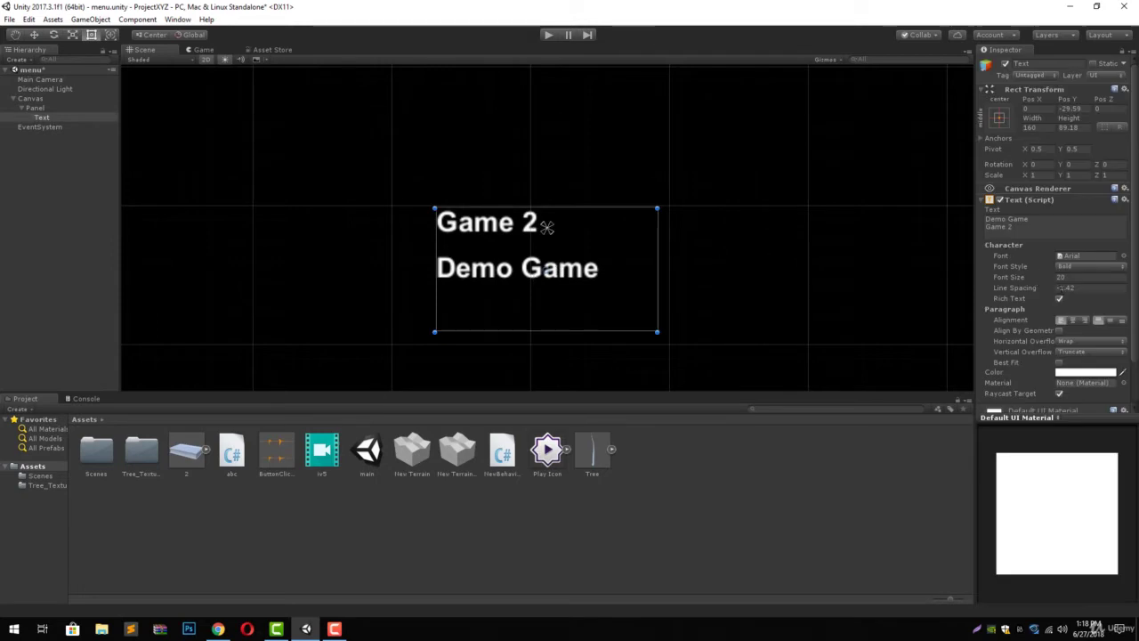
click(1059, 289)
text(0)
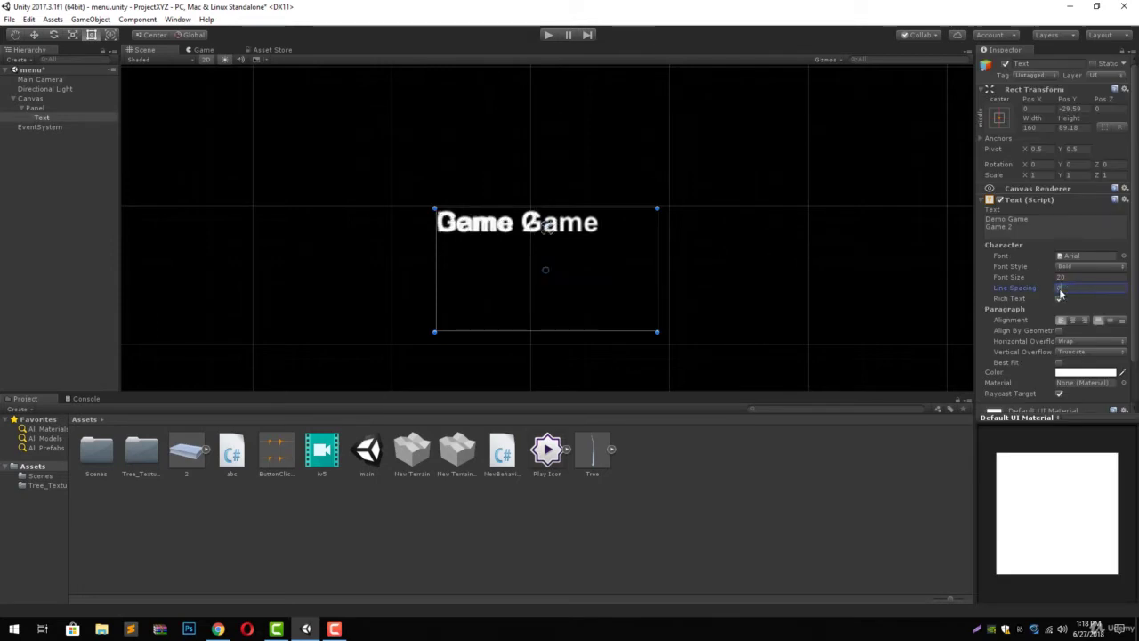
text(1)
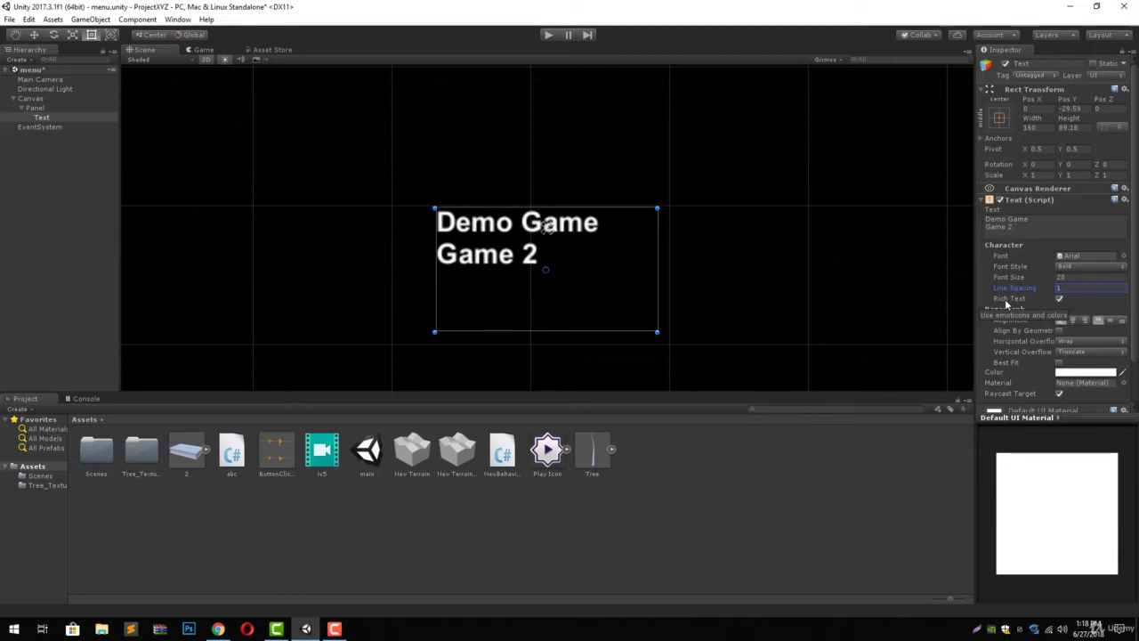
Align the text to the center of its box both horizontally and vertically.
click(1006, 300)
scroll(1067, 246, down, 2)
scroll(1002, 244, down, 1)
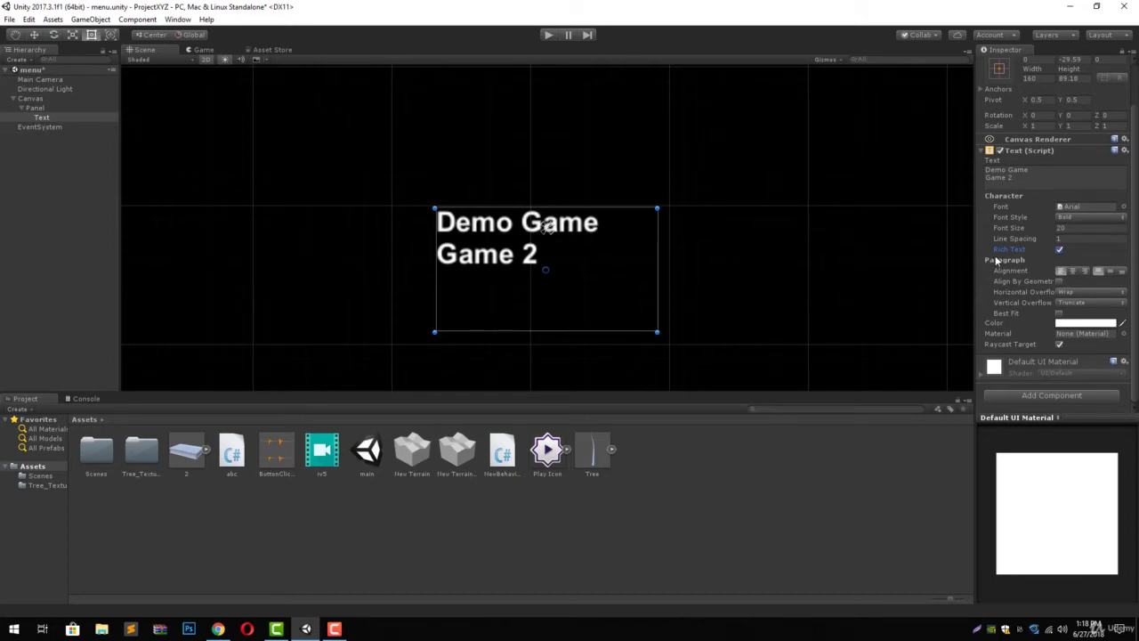
click(1074, 273)
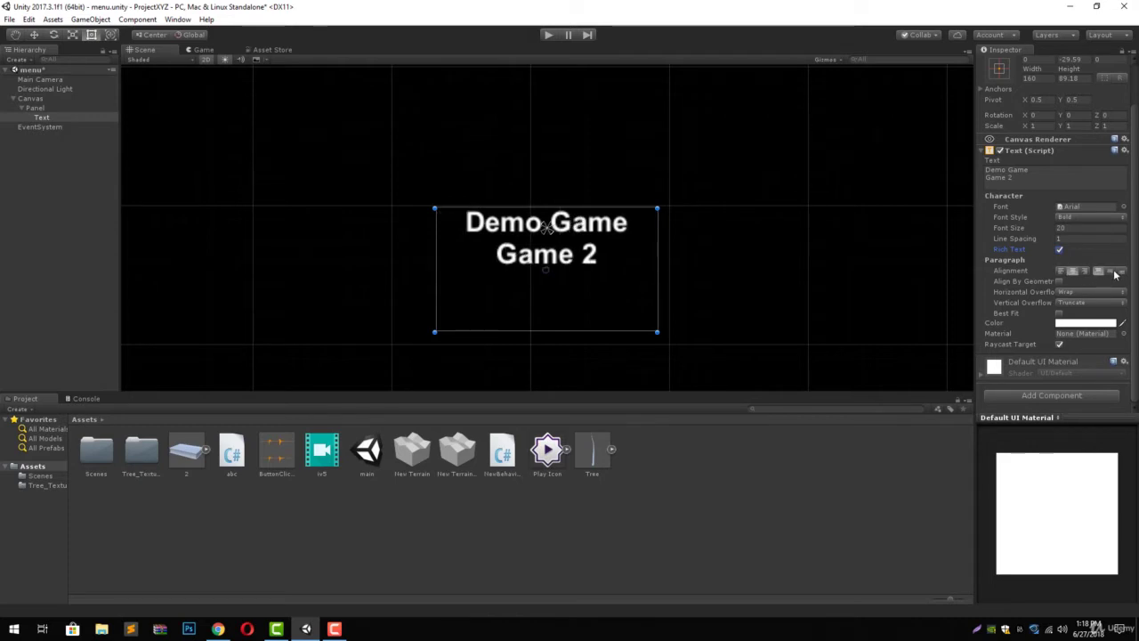
click(1113, 272)
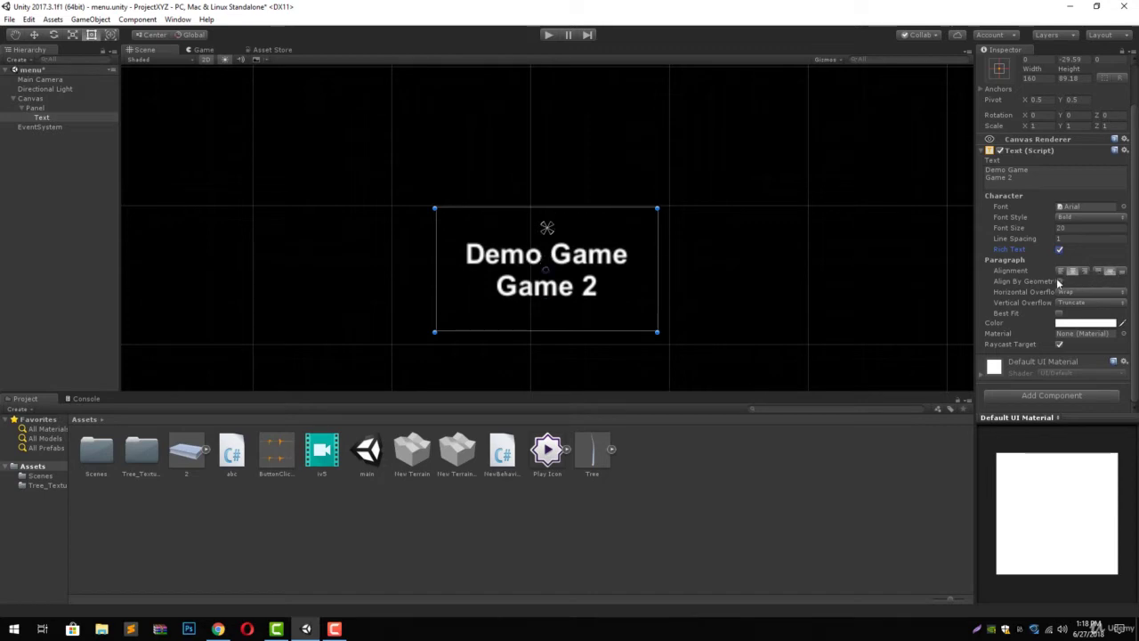
Review the text's horizontal and vertical overflow options, keeping Wrap and Truncate.
click(1059, 281)
click(1071, 294)
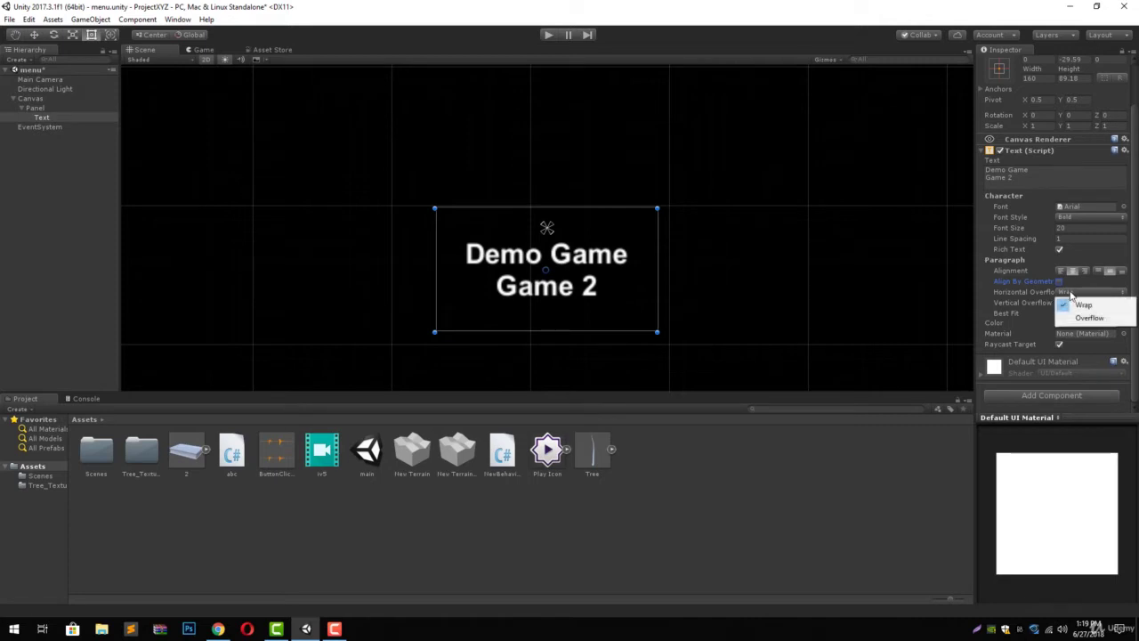
click(1079, 305)
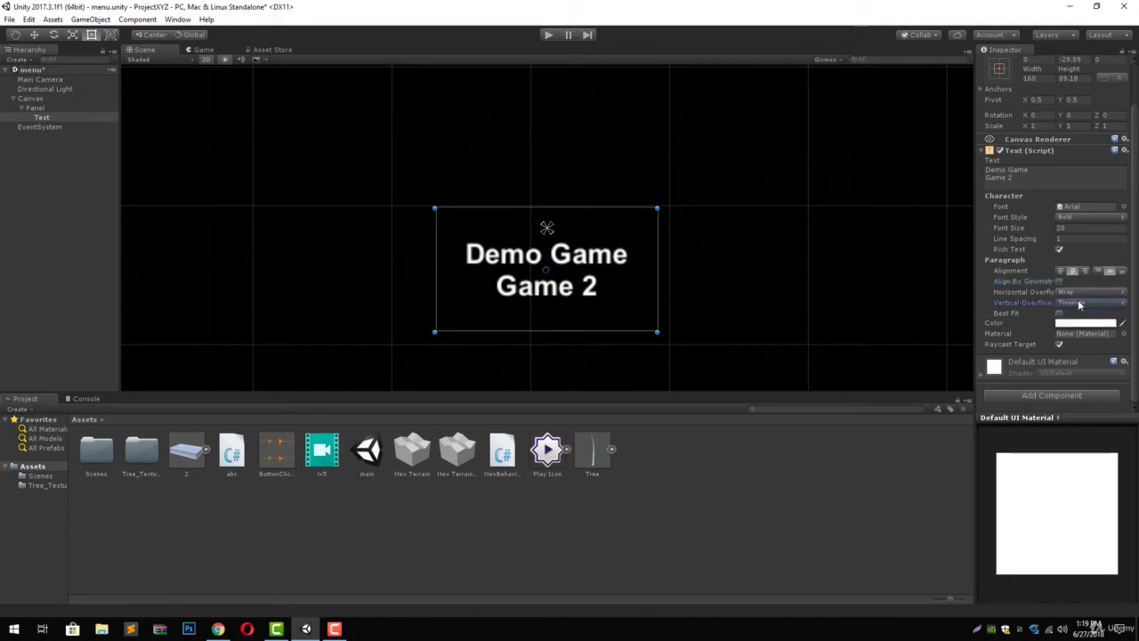
click(1079, 304)
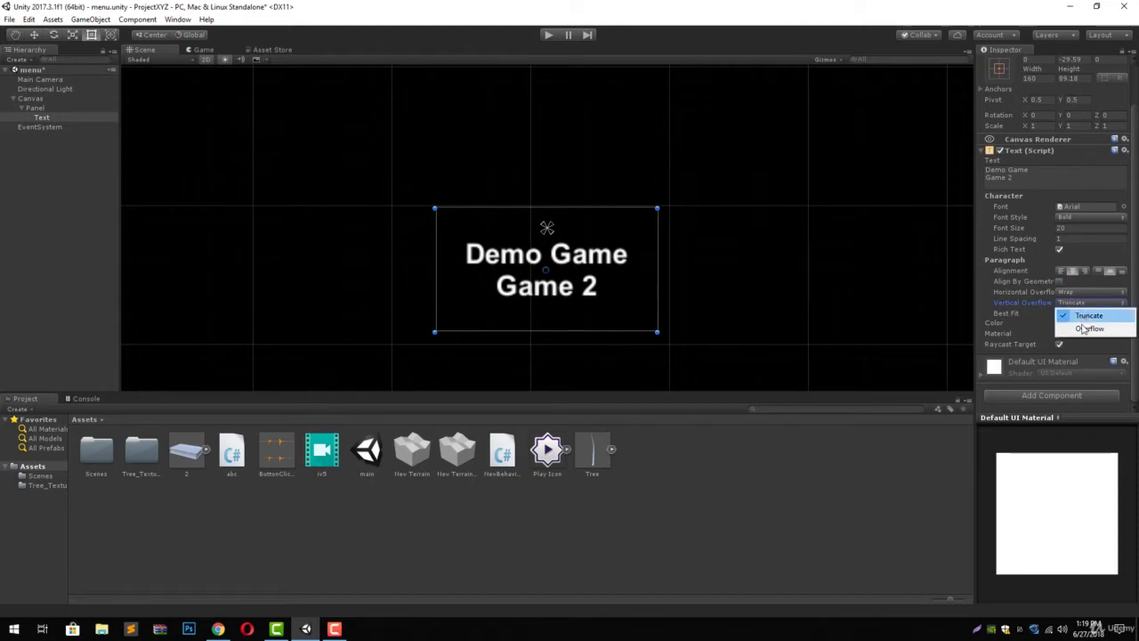
click(1093, 317)
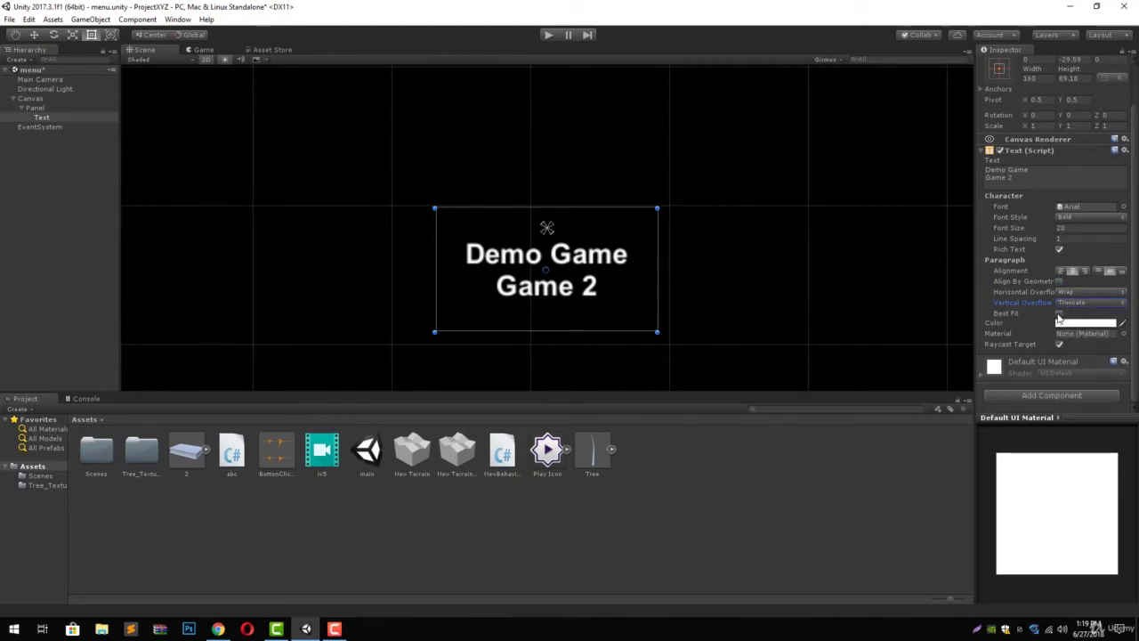
Enable Best Fit for the text so its size adapts to the text box.
click(1058, 316)
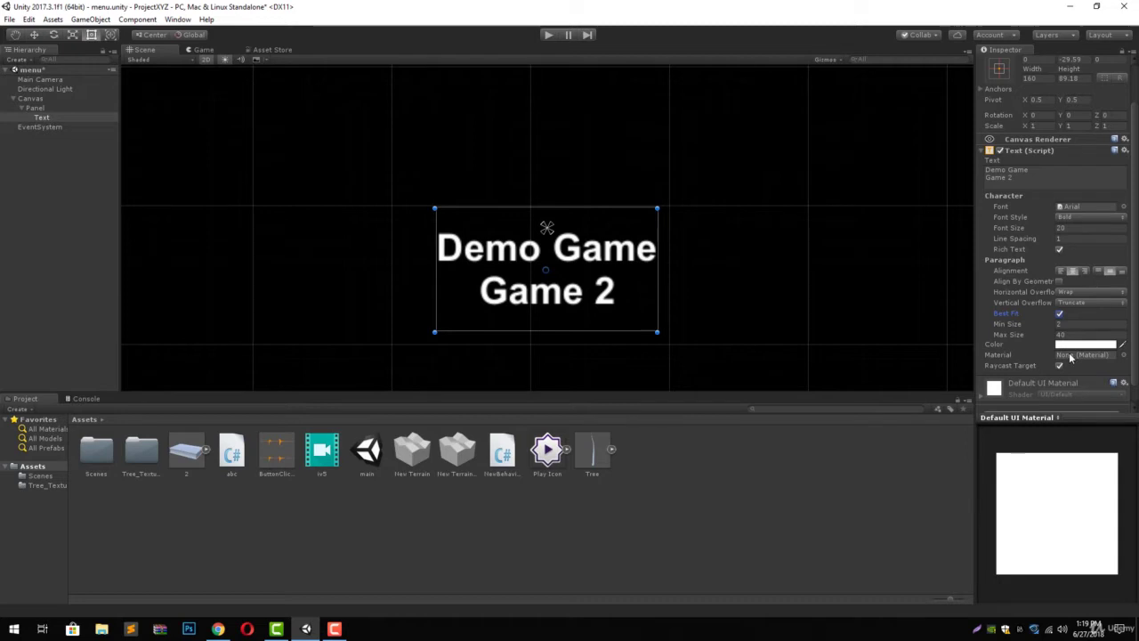
scroll(1071, 357, down, 1)
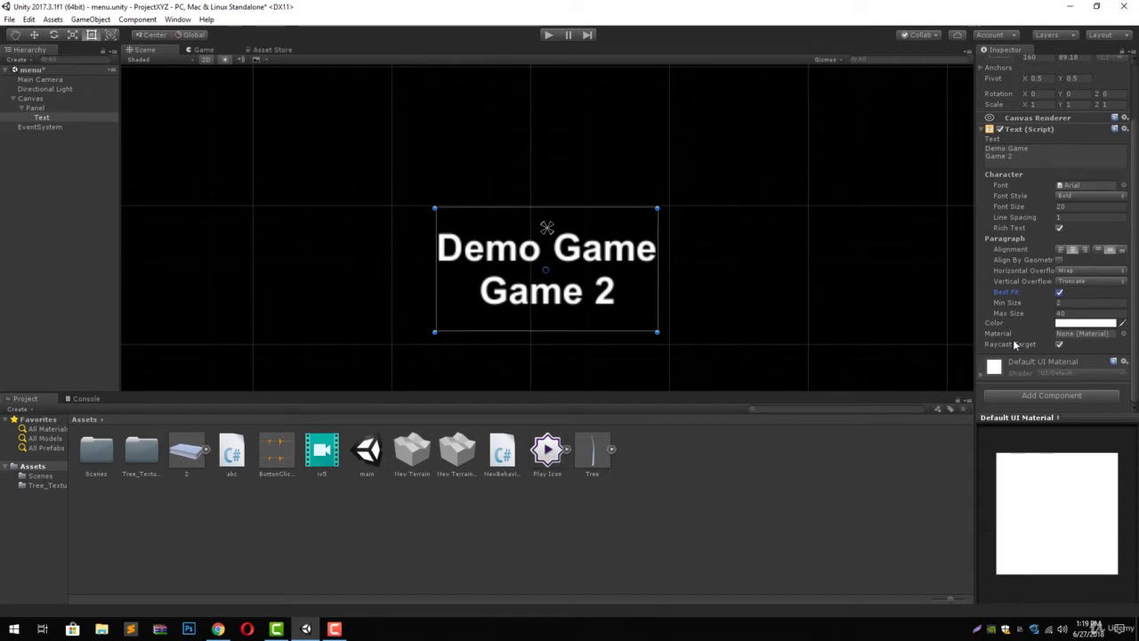
scroll(414, 160, down, 5)
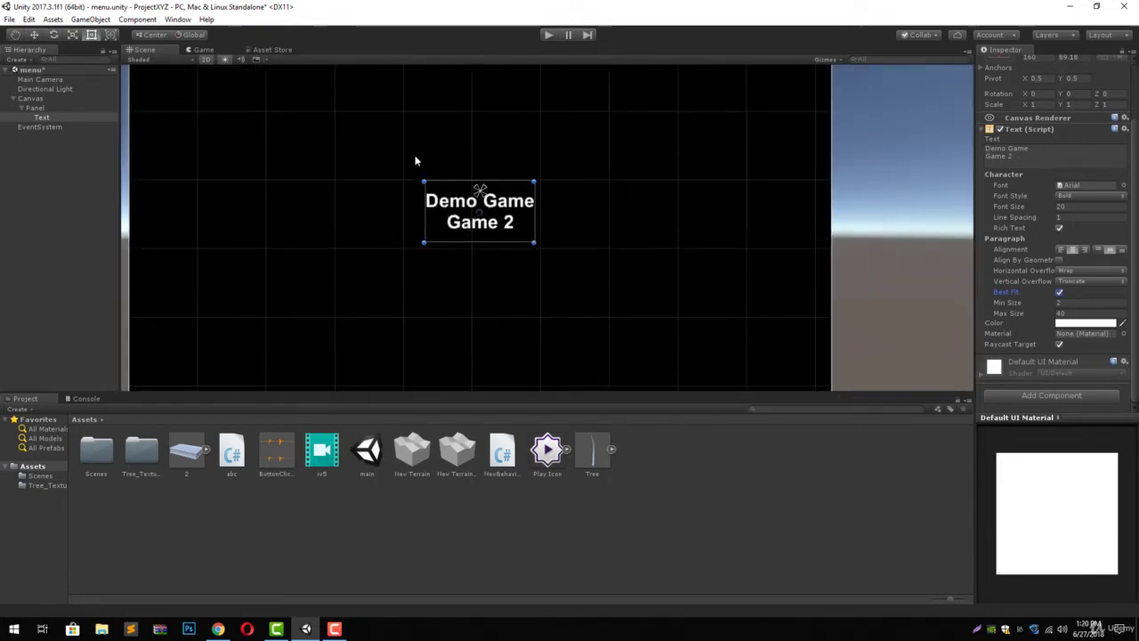
Spread the title text's anchors into a wide rectangle across the upper part of the panel.
middle_drag(415, 116, 490, 272)
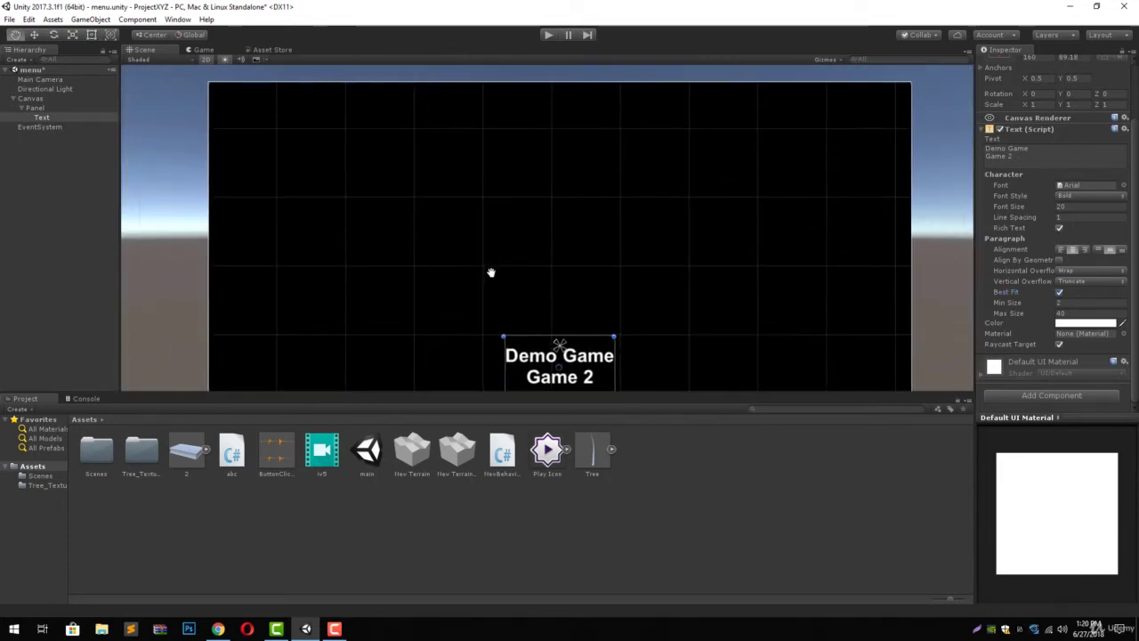
scroll(492, 210, down, 2)
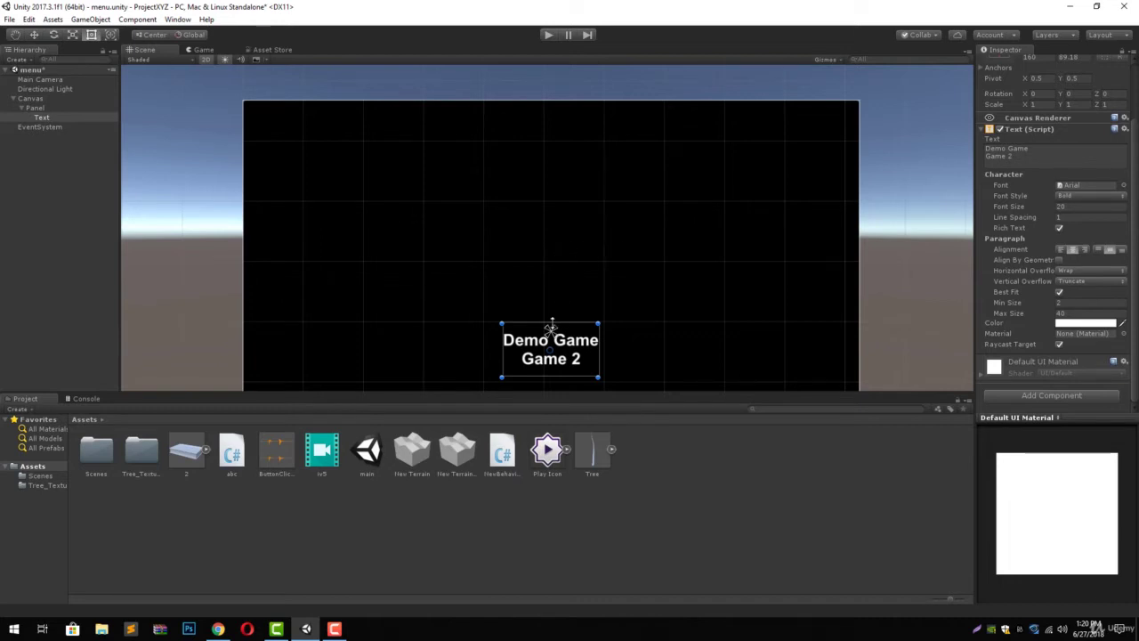
drag(550, 331, 360, 137)
drag(553, 336, 725, 264)
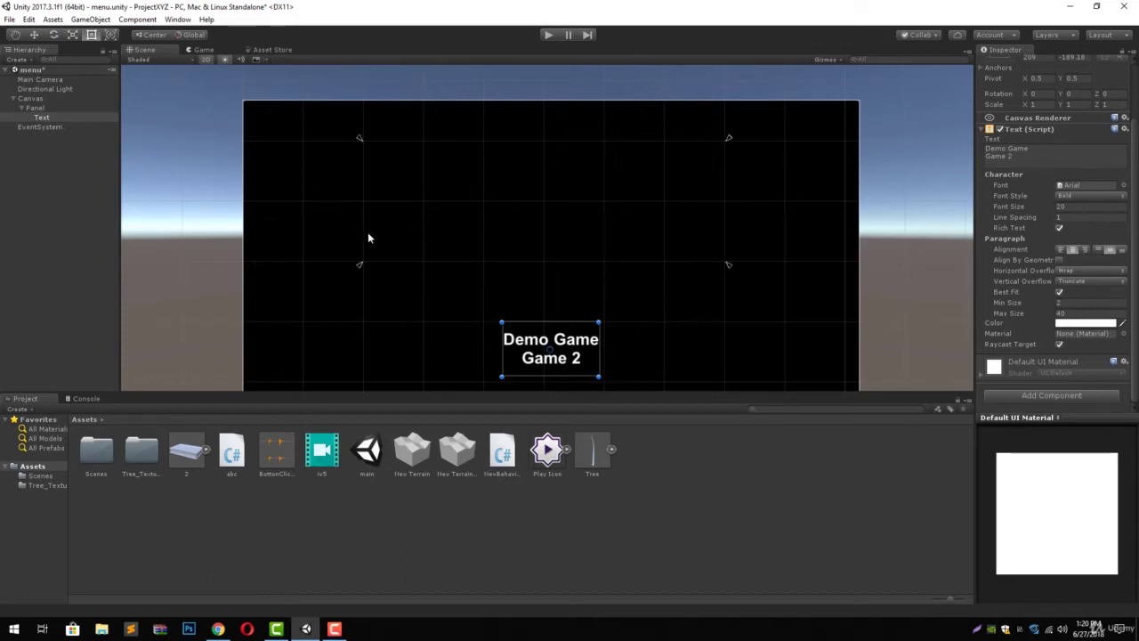
scroll(388, 174, down, 1)
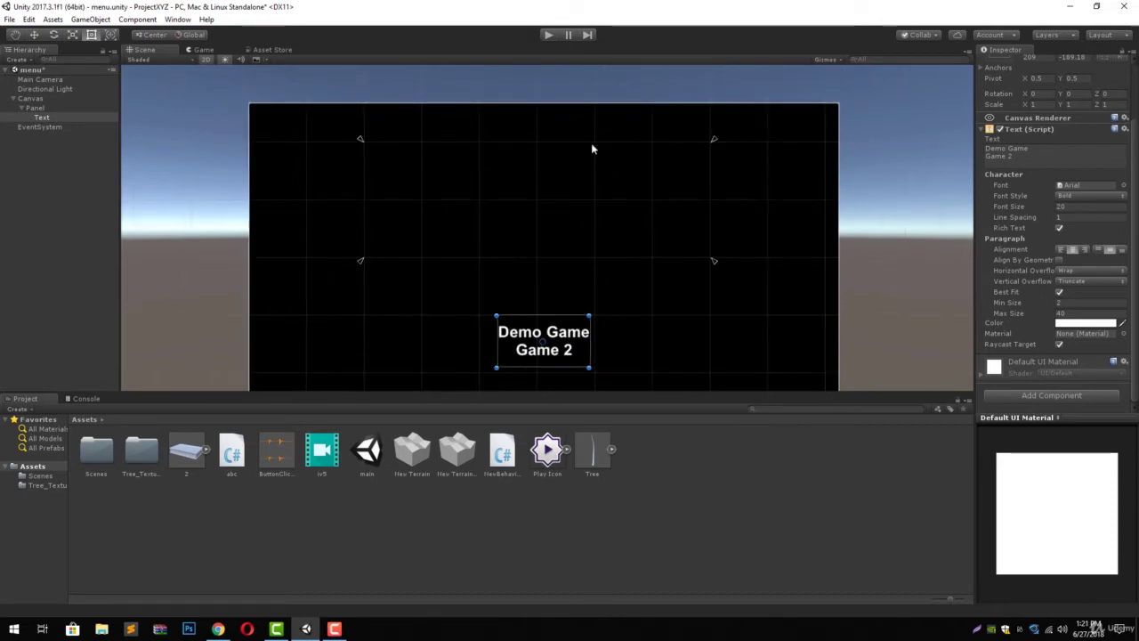
Set the title text's Left, Top, Right and Bottom offsets to 0 so its box fills the anchor area.
scroll(1055, 235, up, 2)
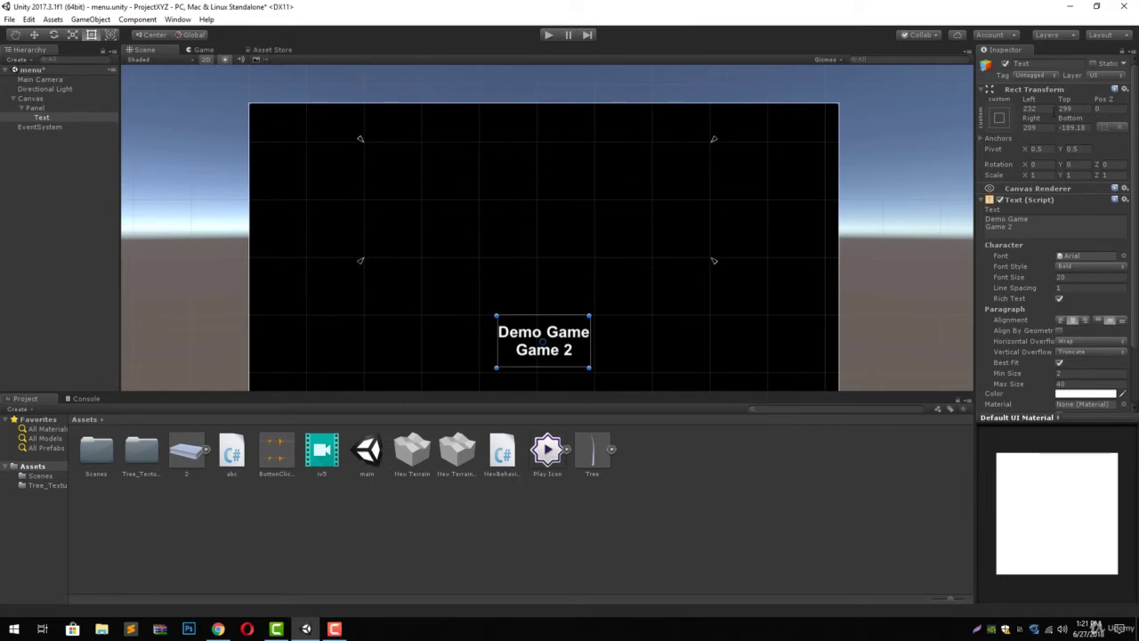
click(1054, 110)
text(0)
key(Tab)
text(0)
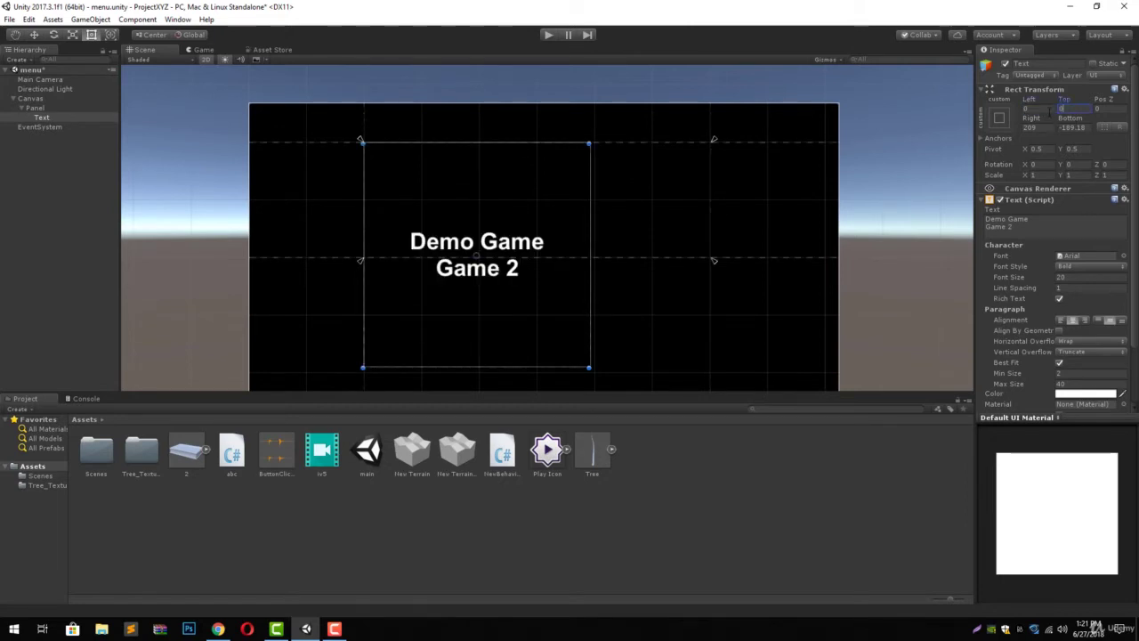
key(Tab)
key(Tab)
text(0)
key(Tab)
text(0)
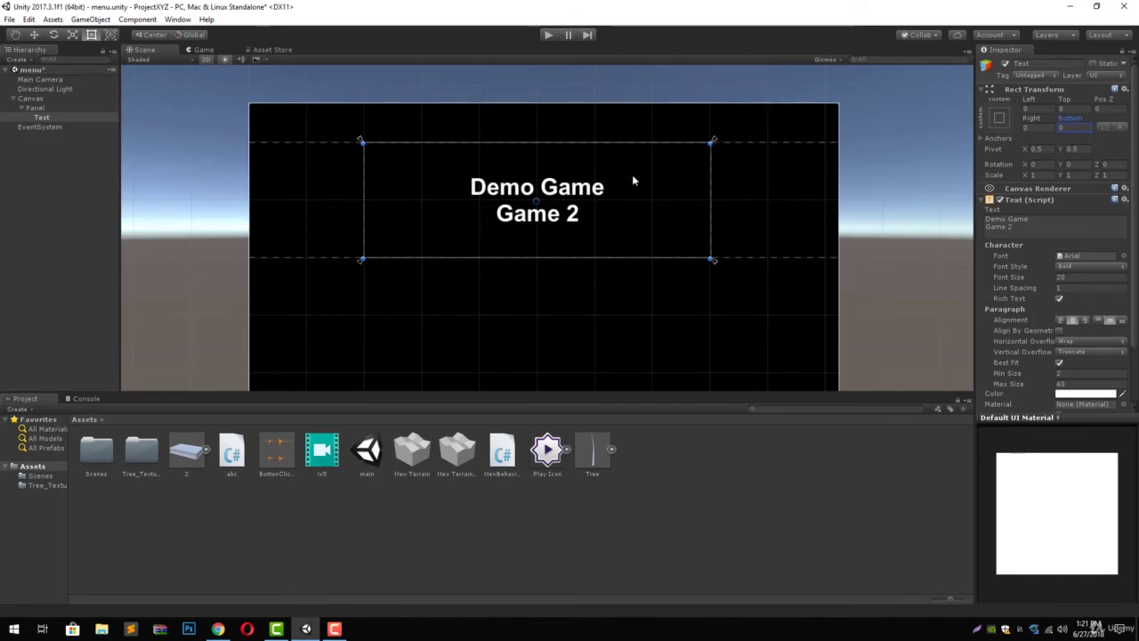
Add a UI button as a child of the panel.
scroll(631, 178, down, 3)
middle_drag(637, 204, 623, 173)
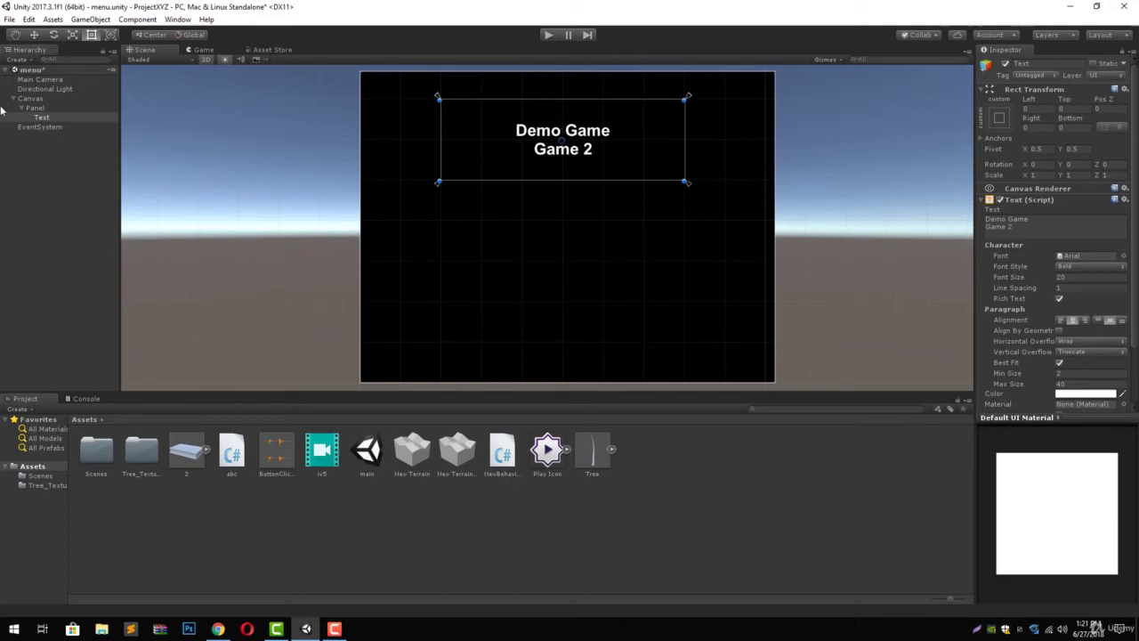
click(49, 118)
click(54, 108)
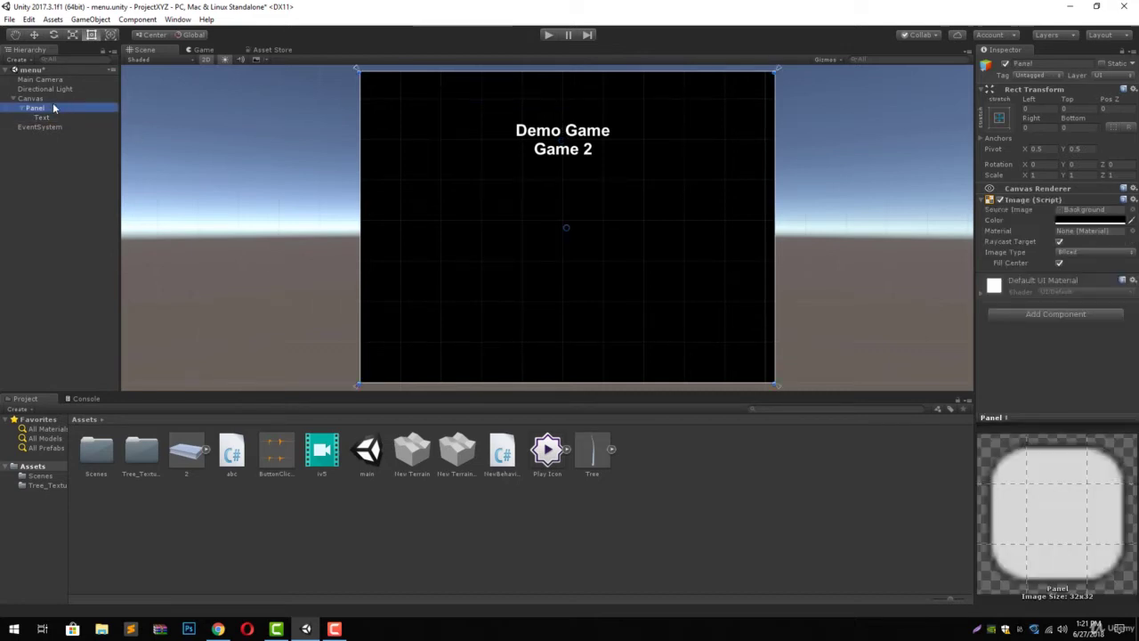
right_click(56, 110)
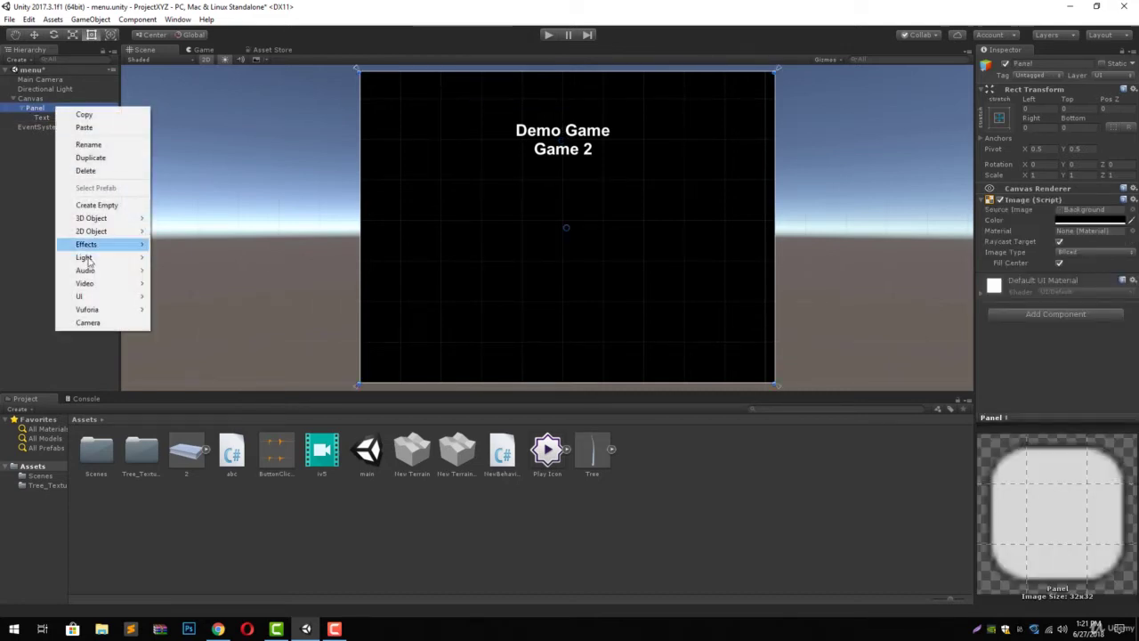
mouse_move(129, 300)
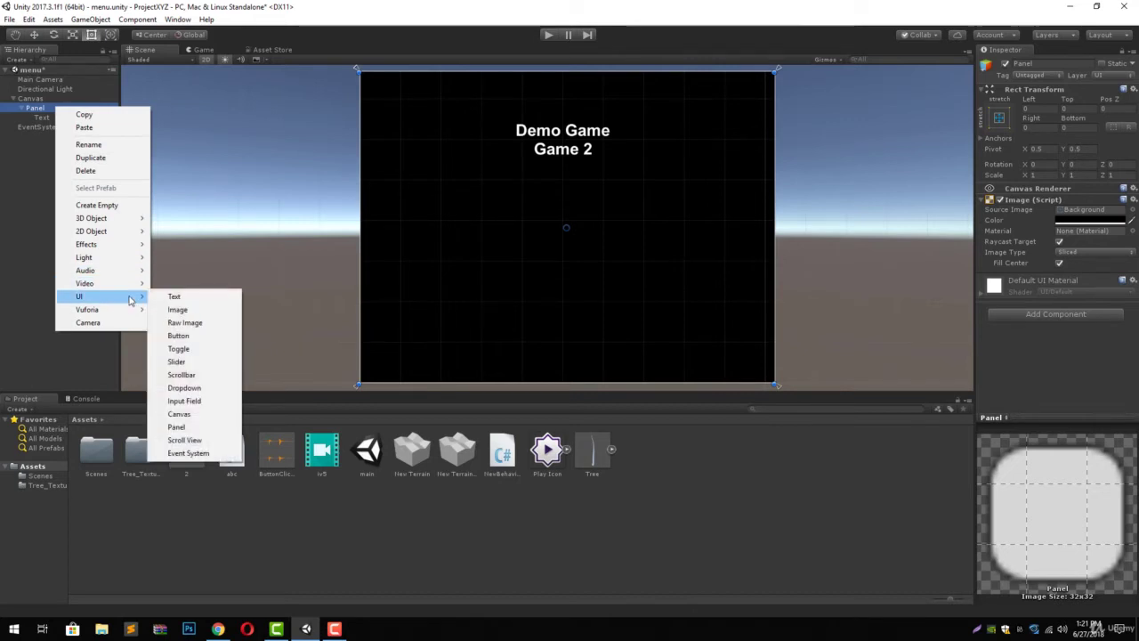
click(207, 334)
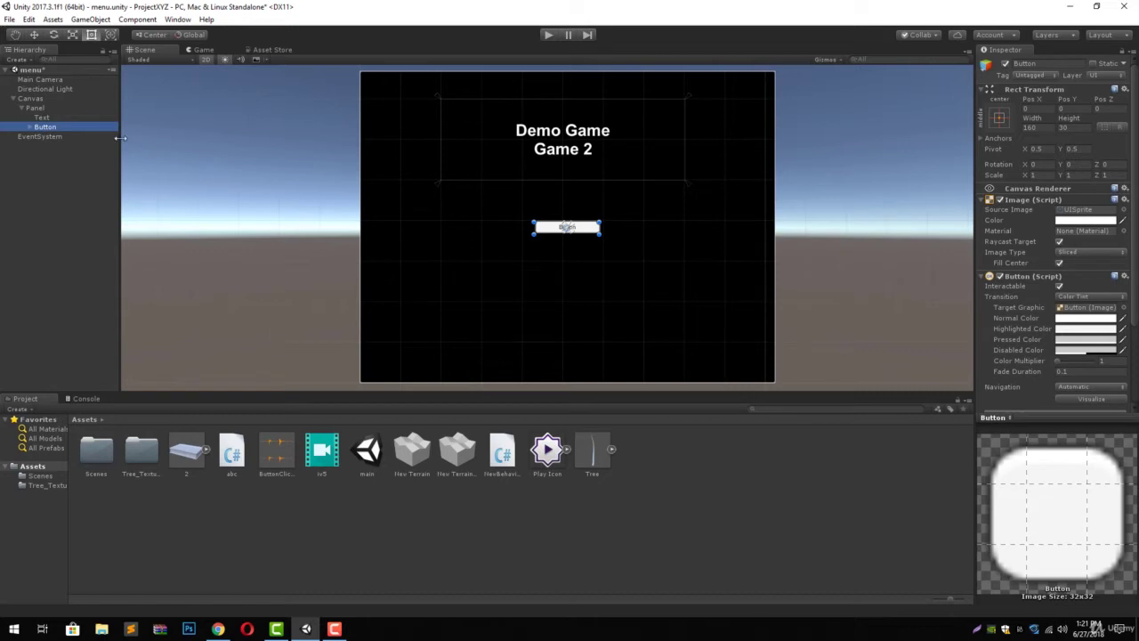
Add a second UI button to the panel and move it straight below the first, to a Y position of about -72.
right_click(41, 109)
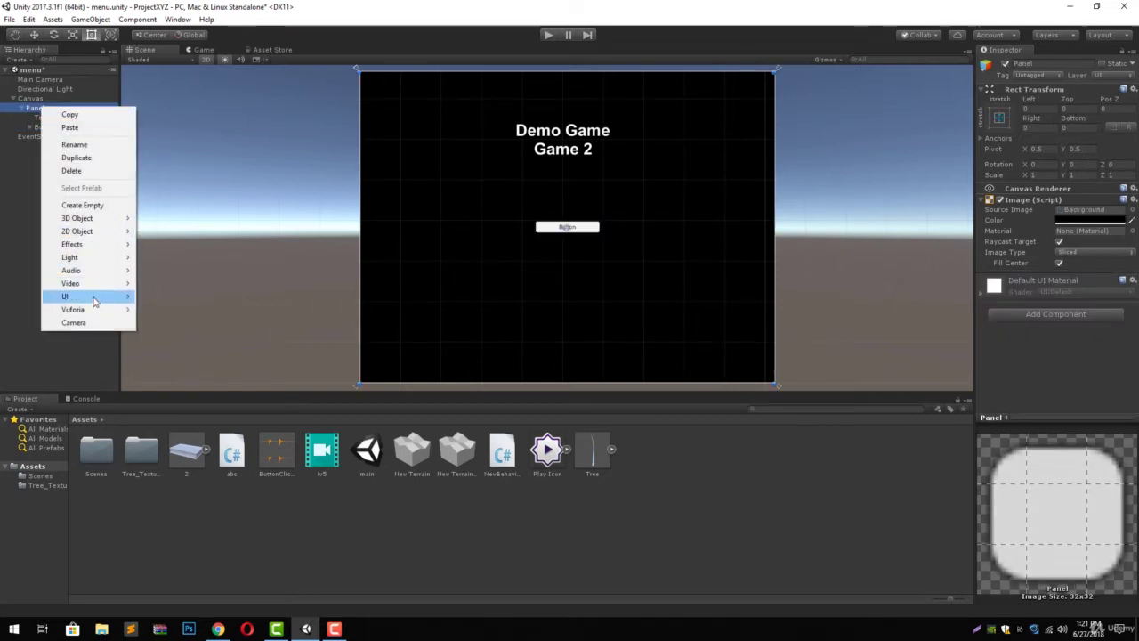
mouse_move(89, 296)
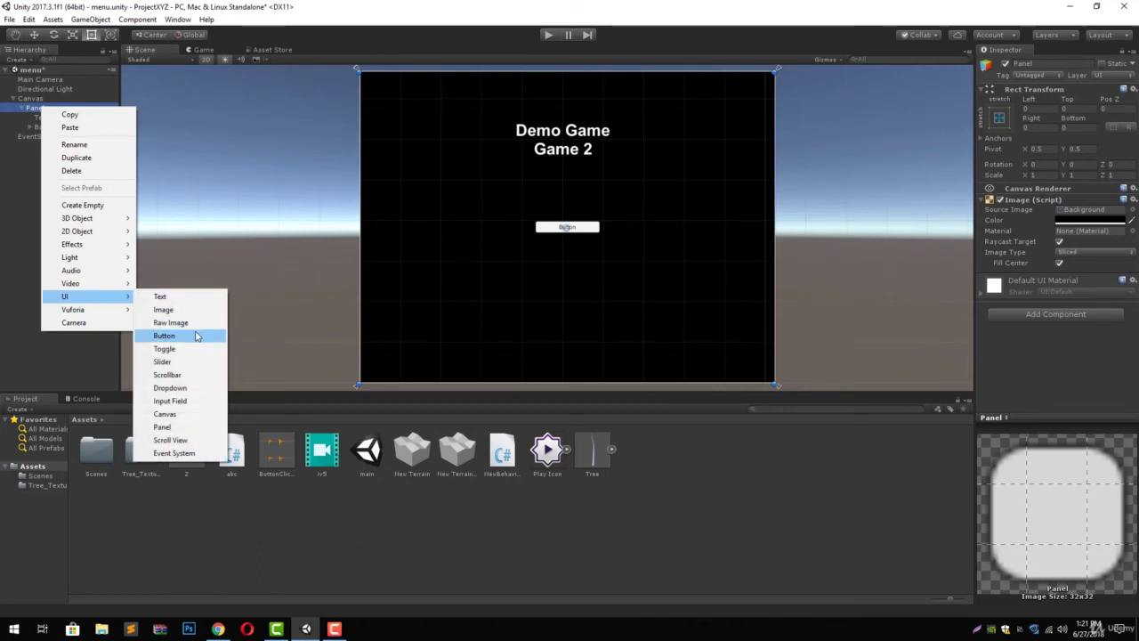
click(196, 336)
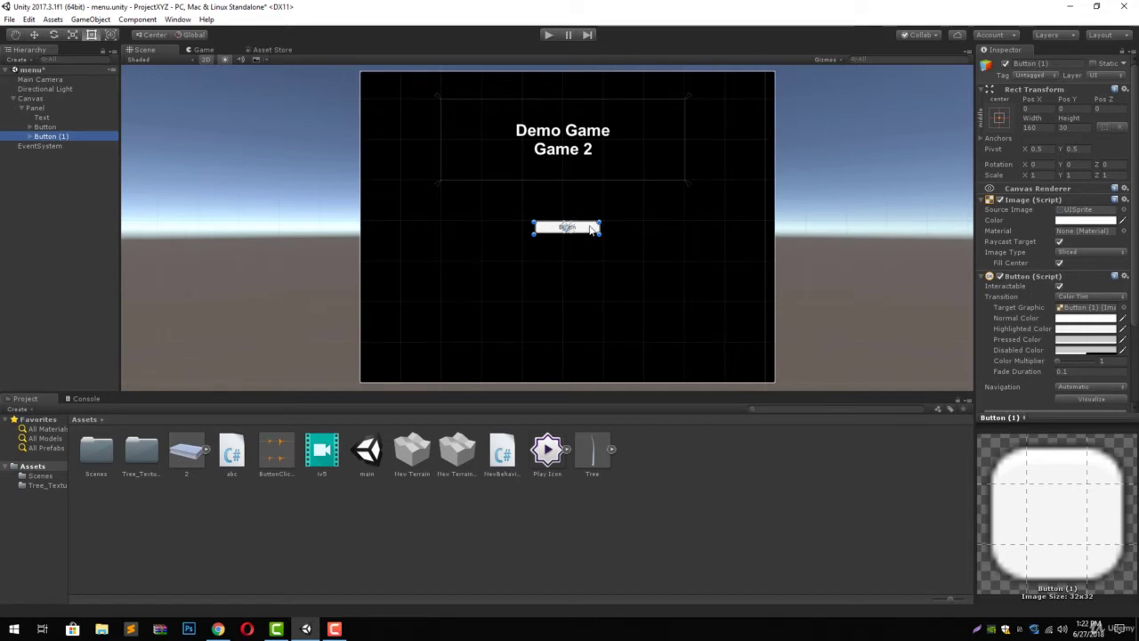
drag(592, 229, 588, 260)
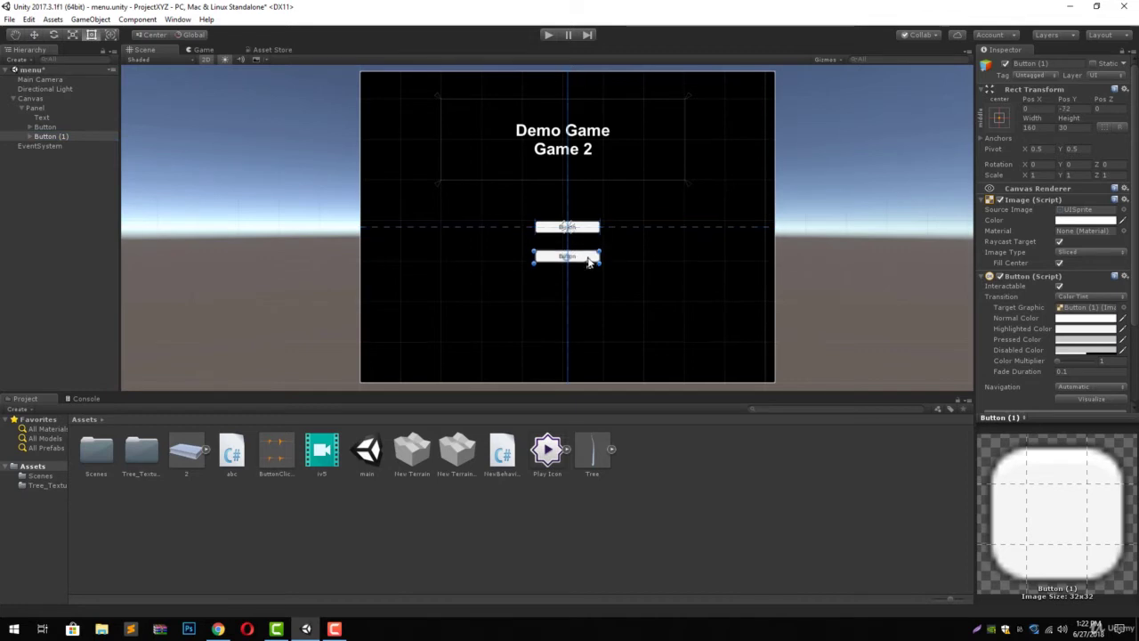
Add an On Click event entry to the first button and try its Off and Editor And Runtime modes, returning to Runtime Only.
double_click(49, 129)
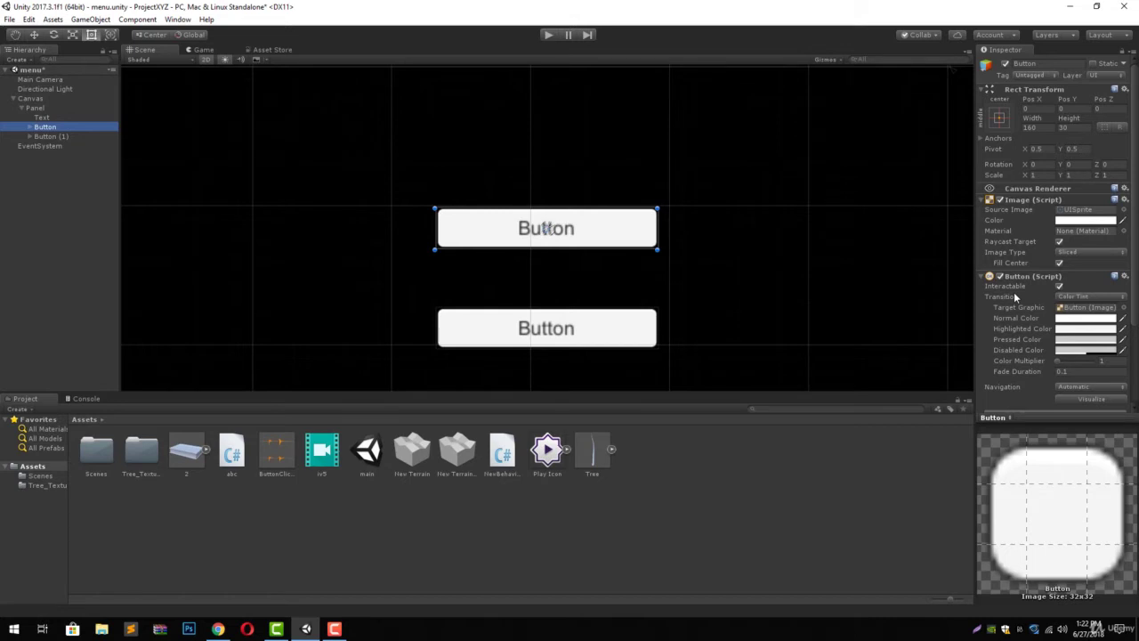
scroll(1018, 229, down, 3)
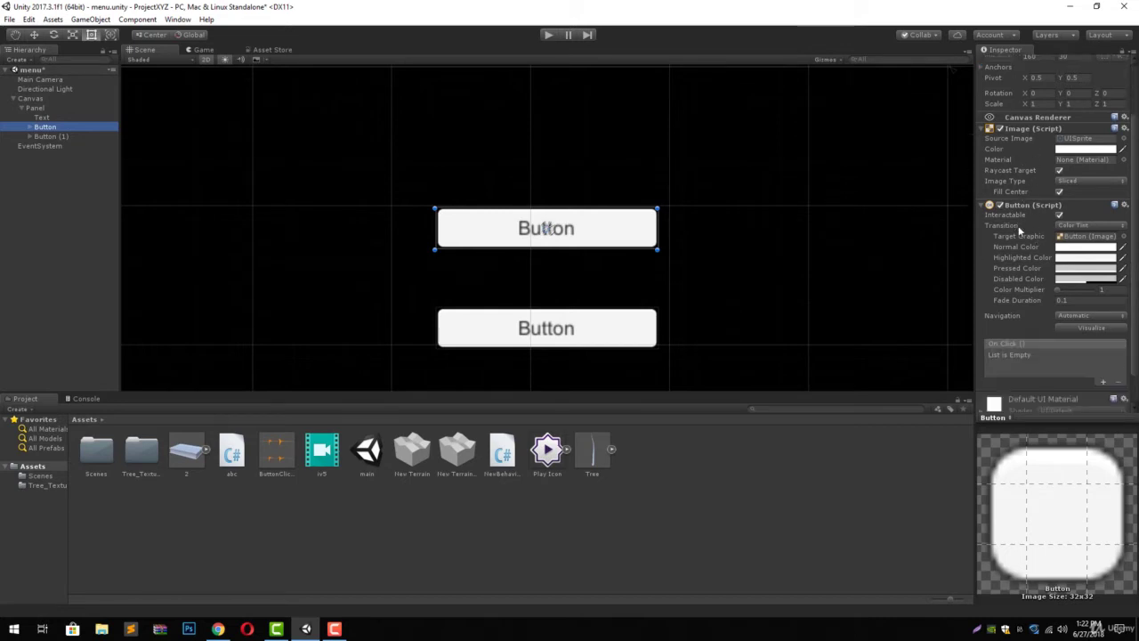
scroll(1019, 230, down, 2)
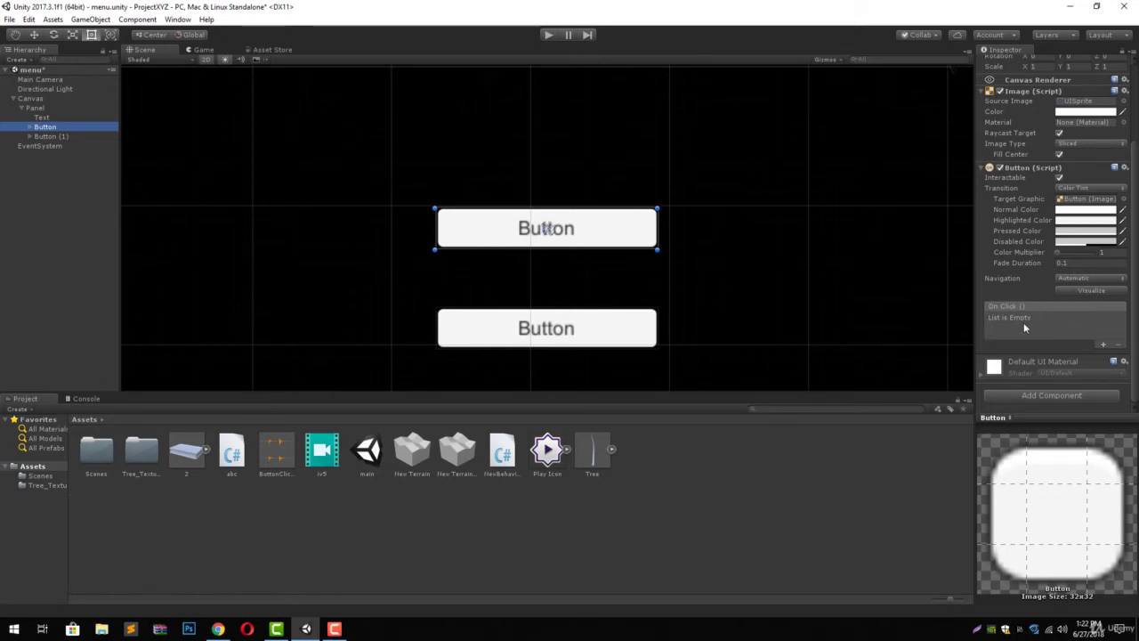
click(1104, 345)
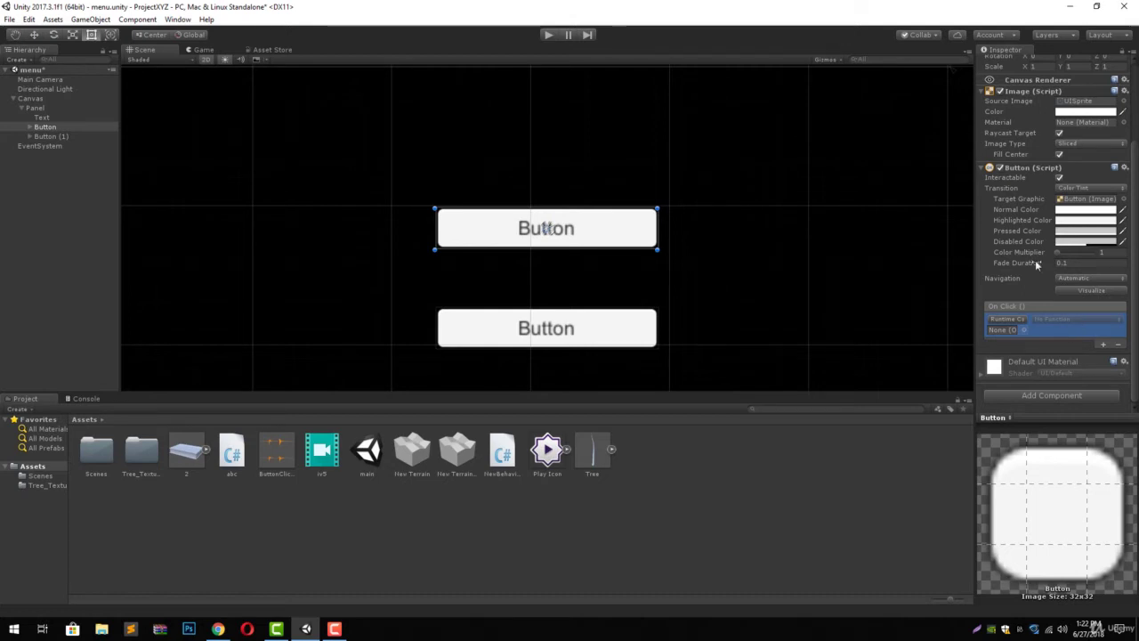
click(1023, 321)
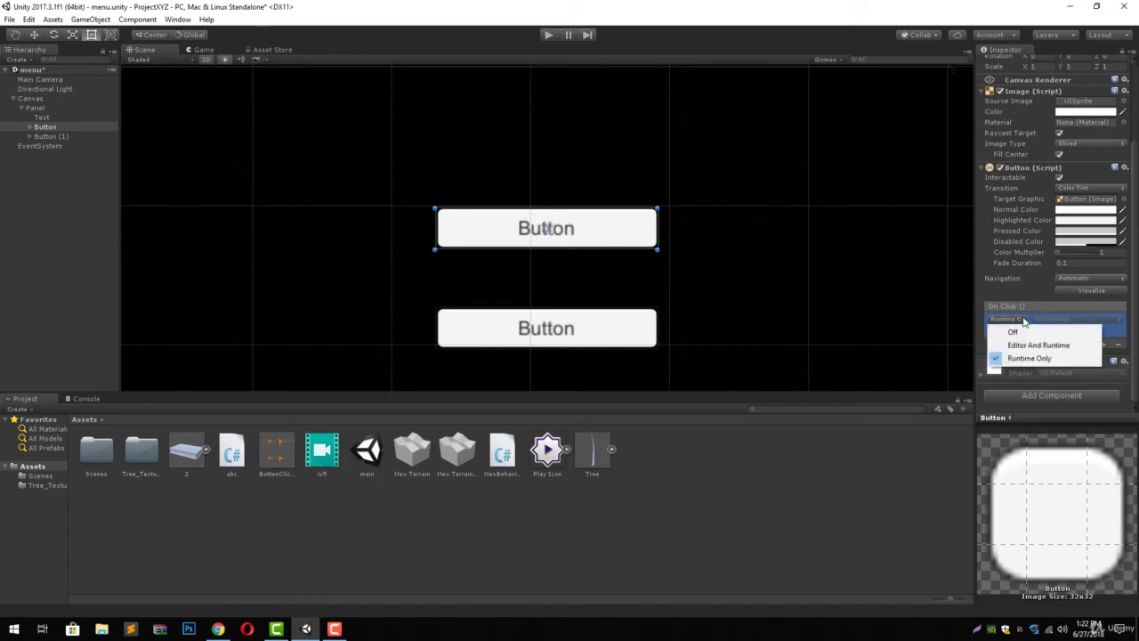
click(1019, 330)
click(1018, 326)
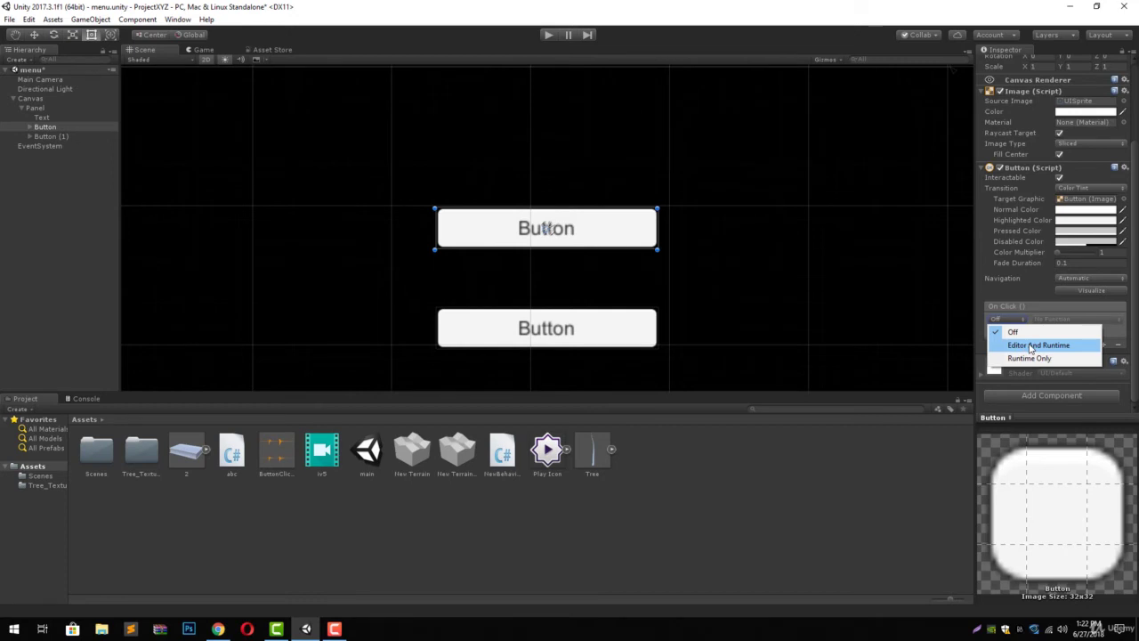
click(1030, 346)
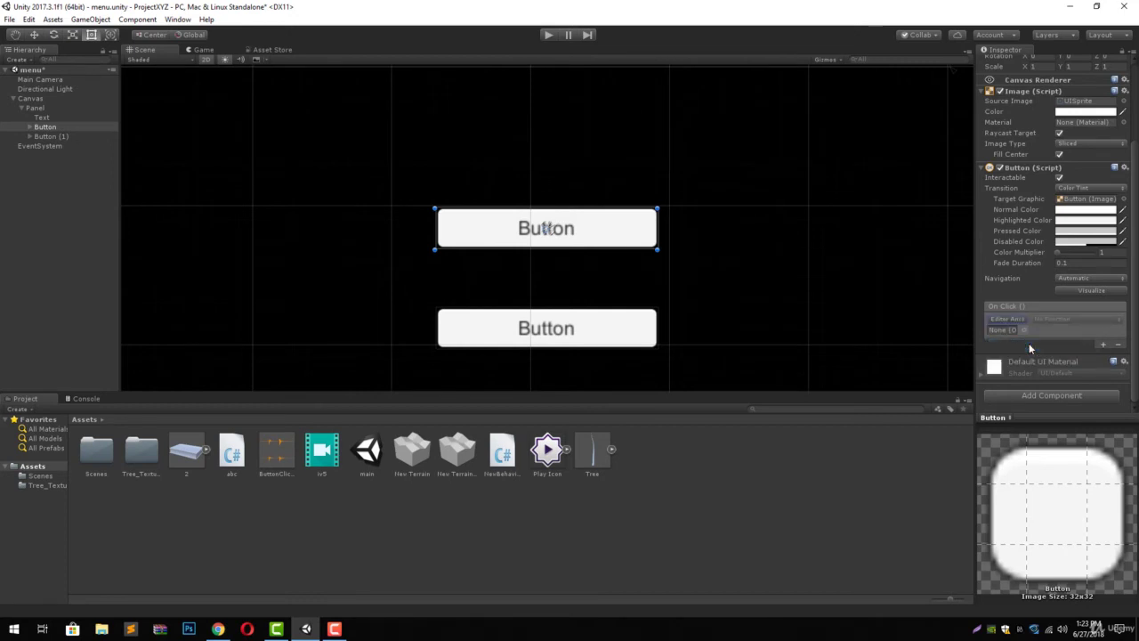
click(1021, 325)
click(1021, 361)
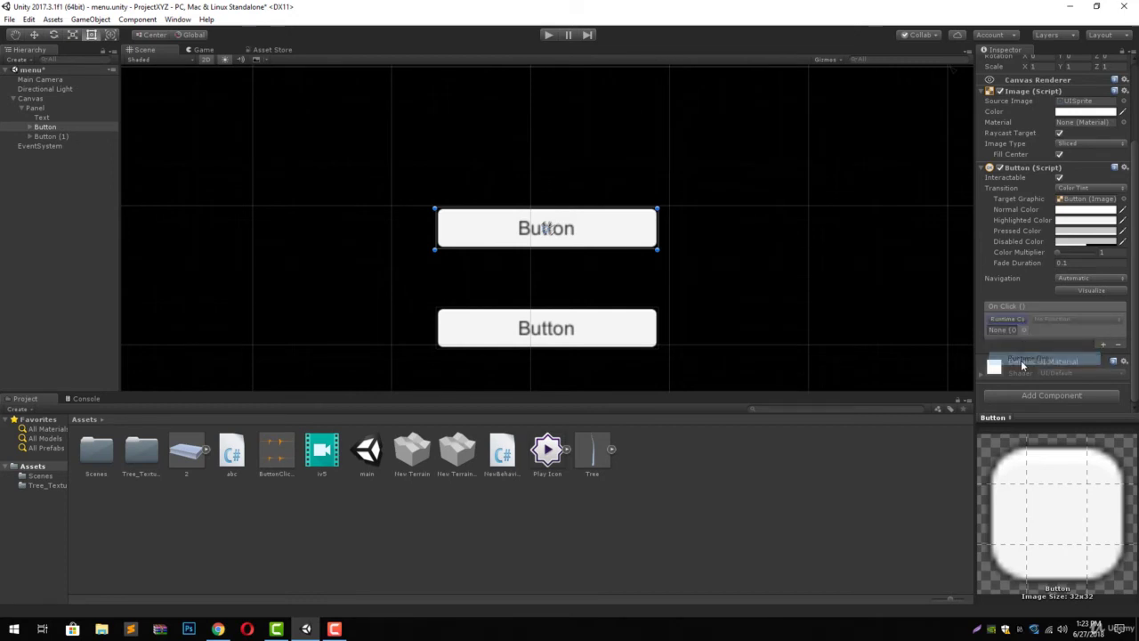
Add two more On Click entries to the first button and remove all the entries from the list.
click(1103, 345)
click(1104, 371)
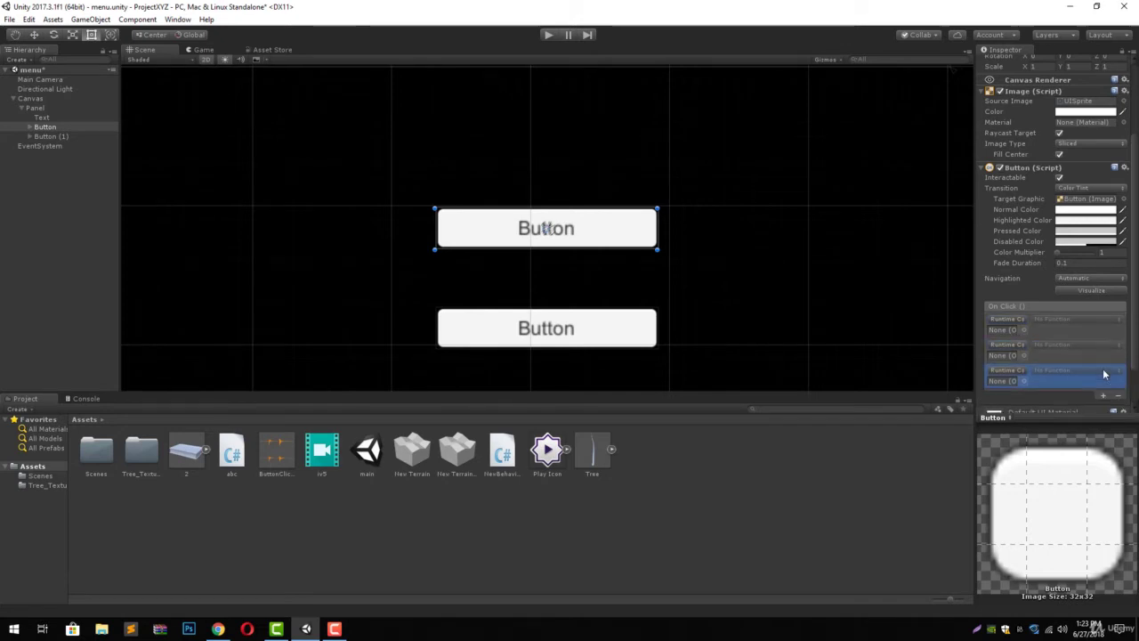
click(1119, 395)
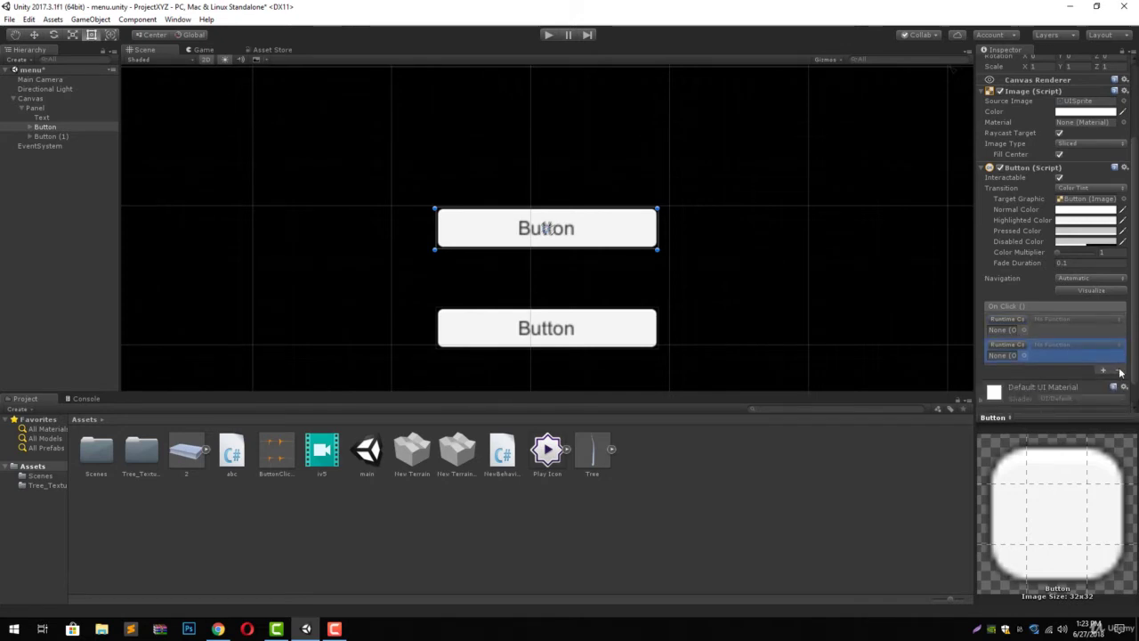
click(1119, 369)
click(1118, 344)
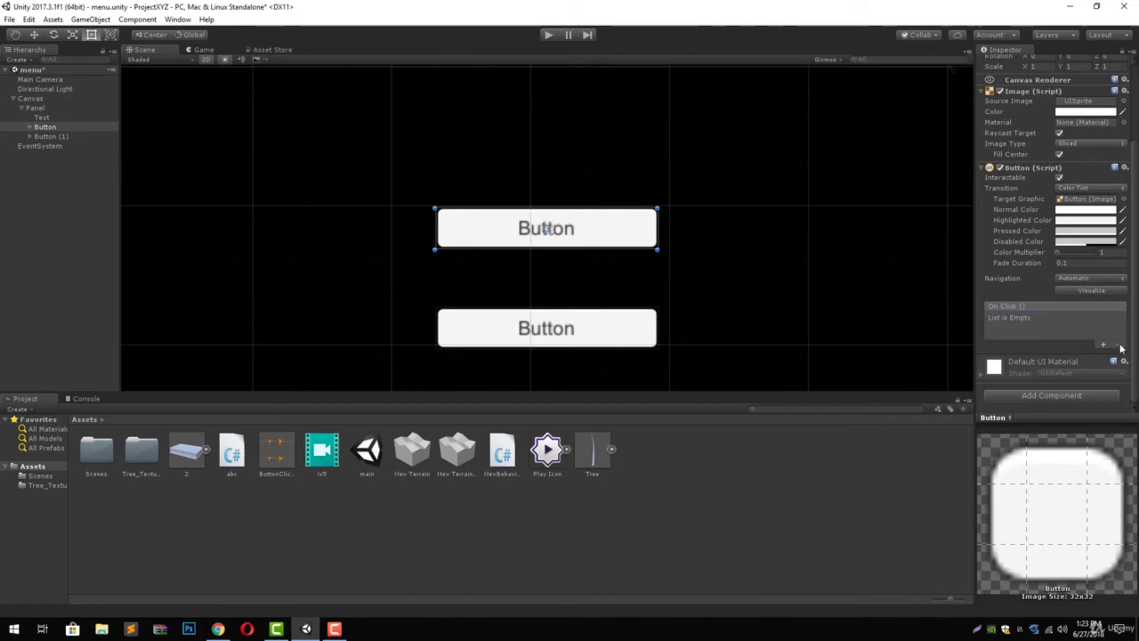
Change the first button's label text to "Play".
click(29, 127)
click(43, 135)
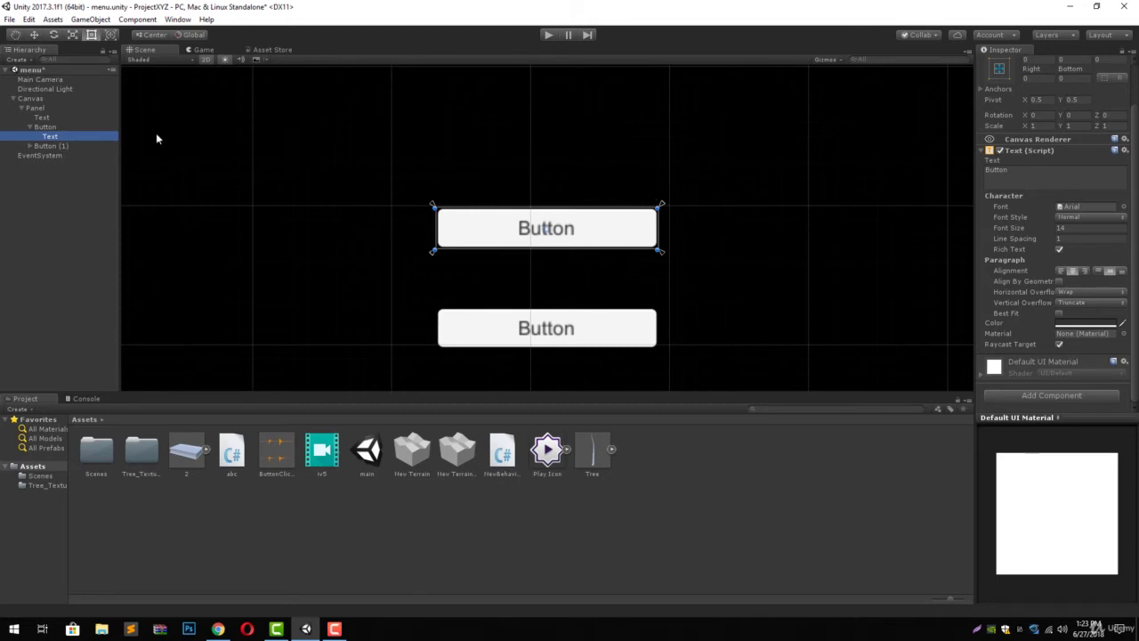
click(68, 127)
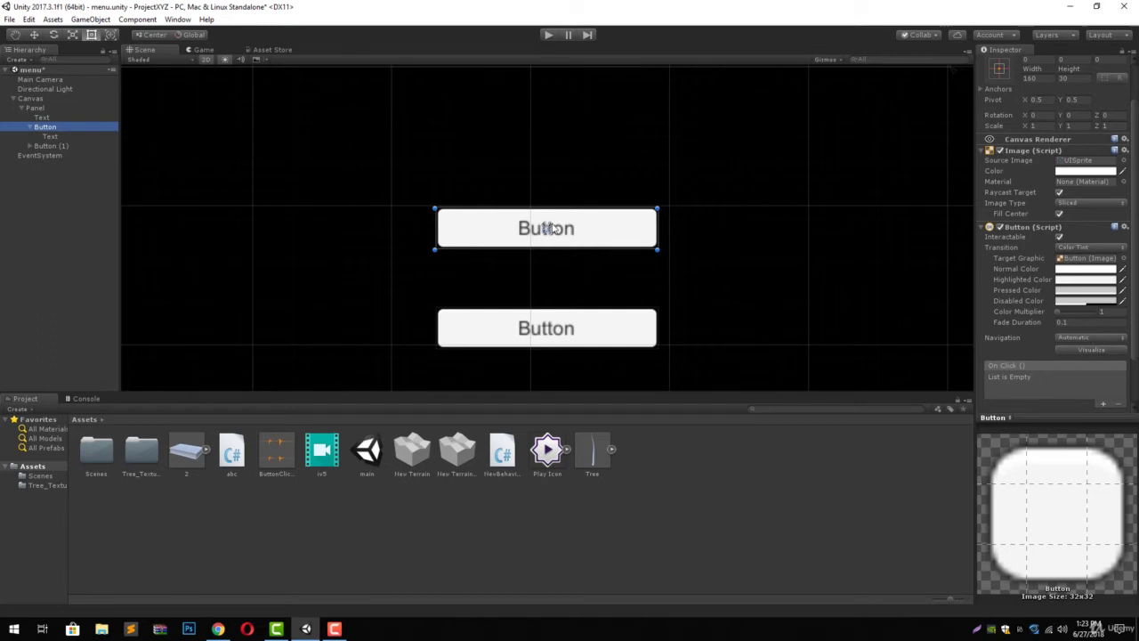
scroll(549, 228, down, 2)
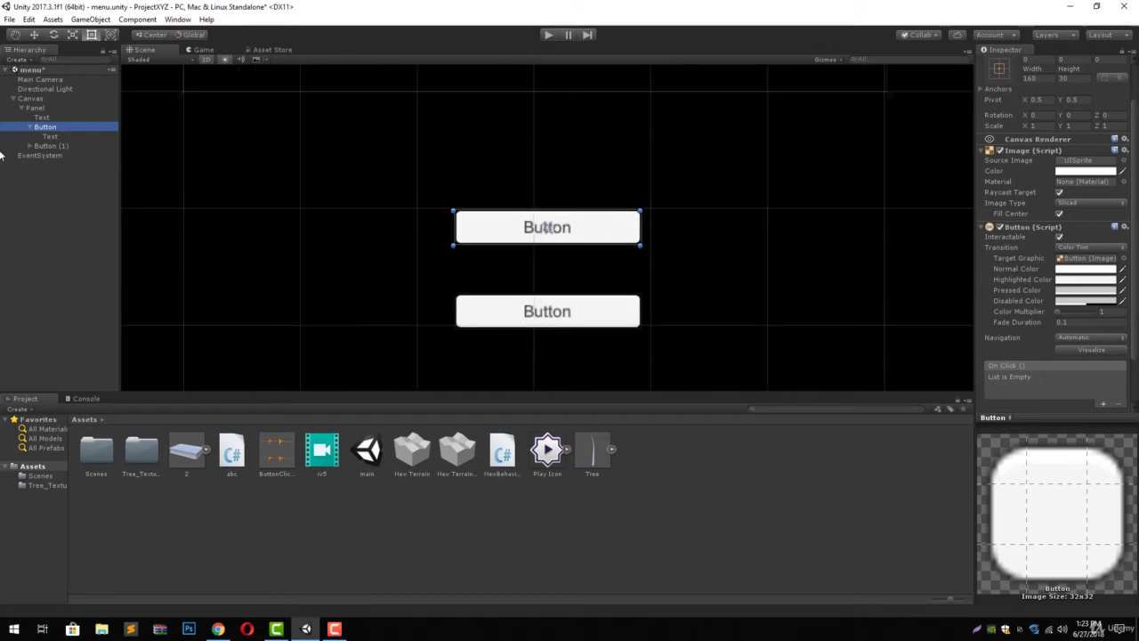
click(44, 136)
click(1076, 184)
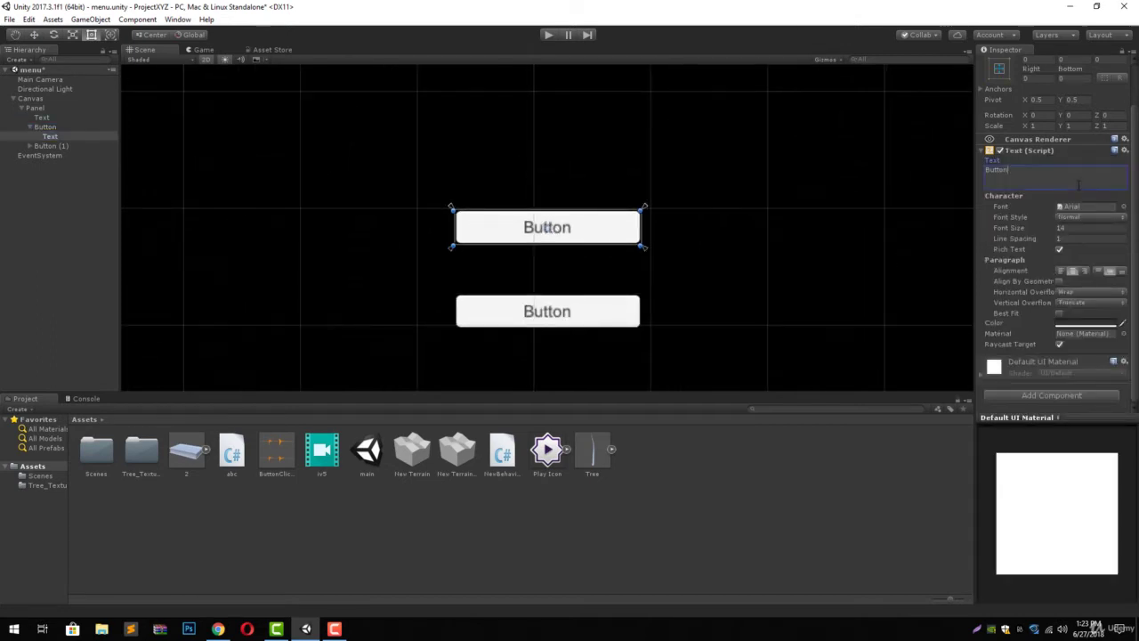
text(Play)
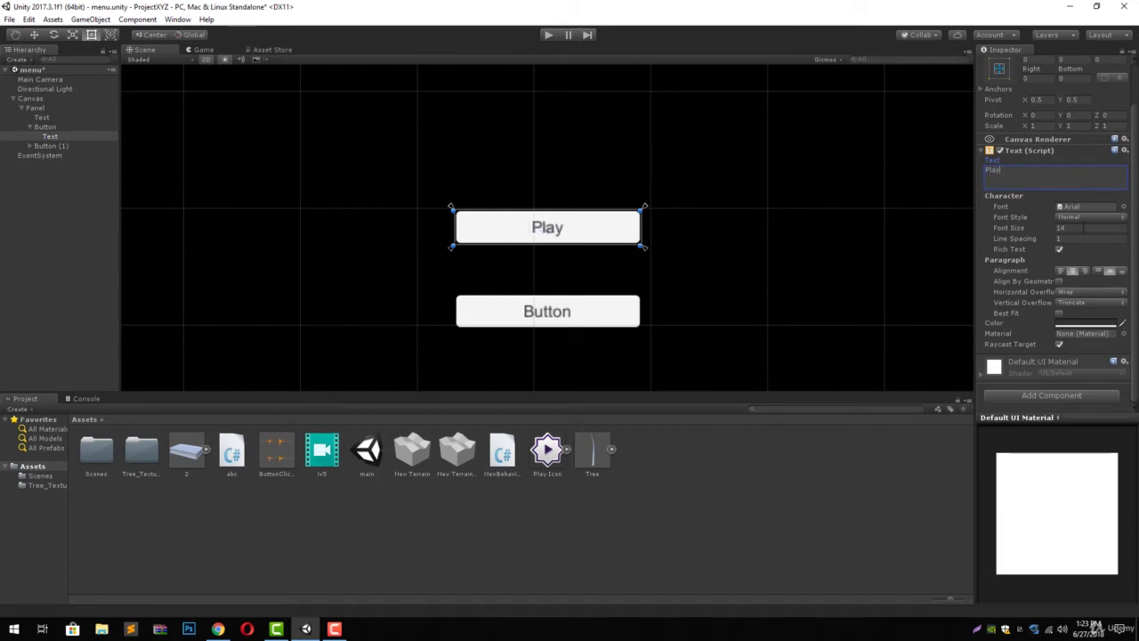
Set the Play label's font style to Bold and its font size to 20.
click(1080, 217)
click(1072, 243)
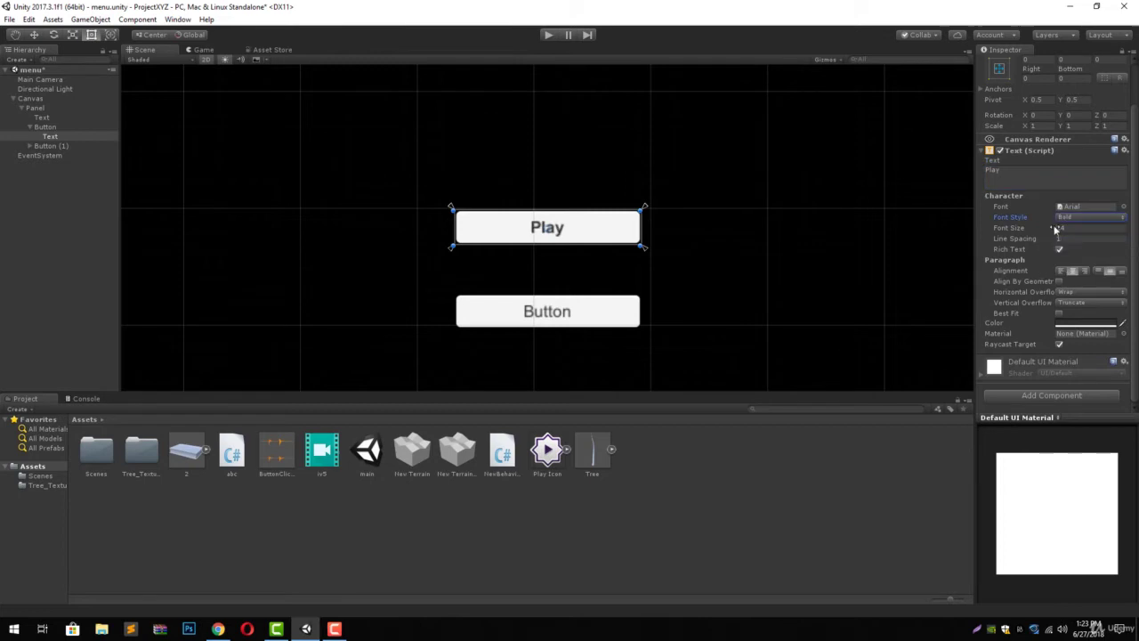
click(1060, 229)
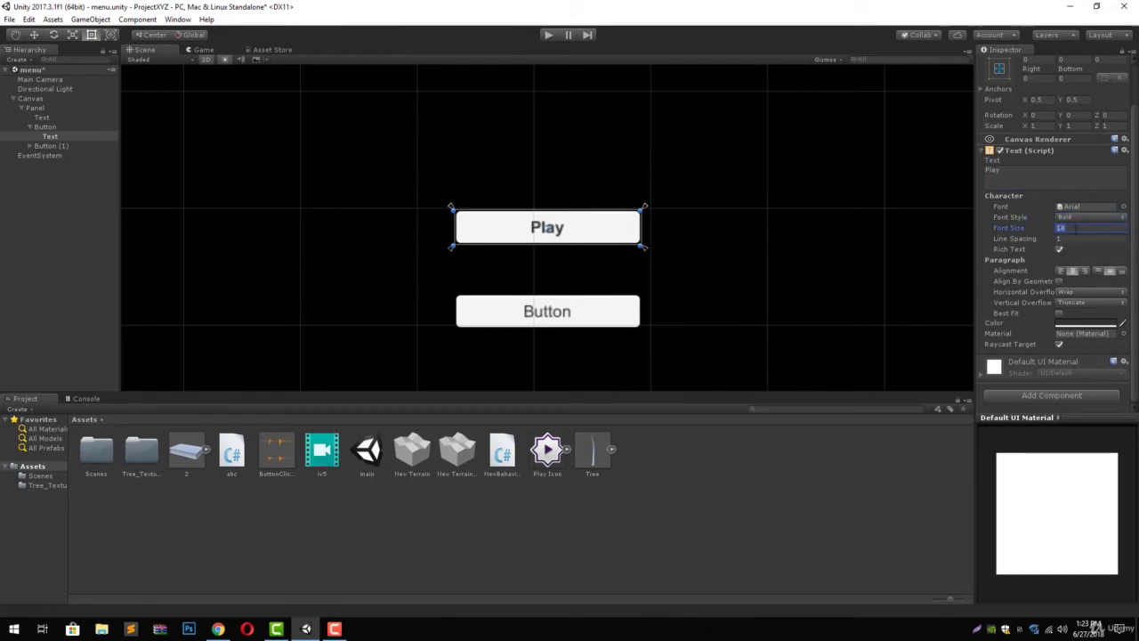
text(20)
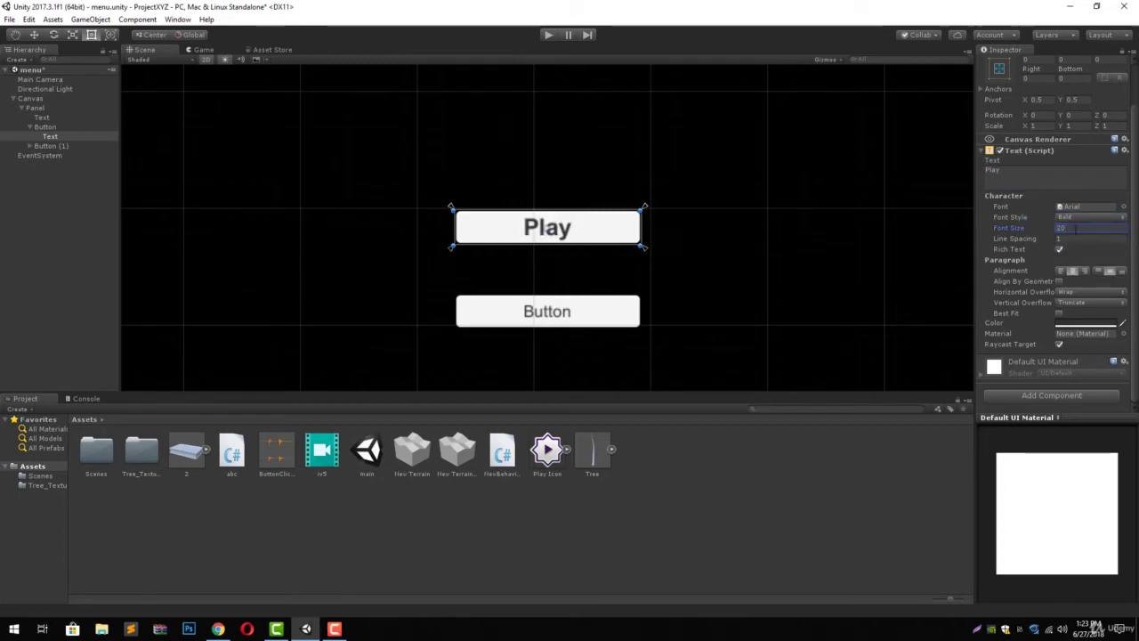
Enable Best Fit on the Play label and set its Max Size to 20.
click(1058, 313)
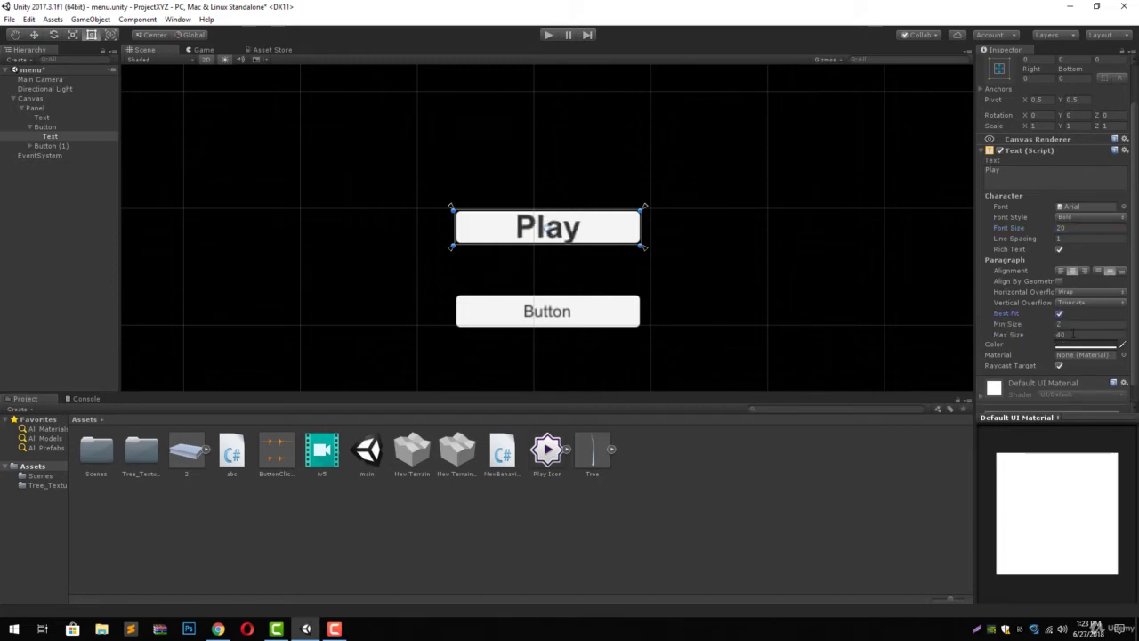
drag(1048, 339, 1072, 338)
click(1072, 338)
text(40)
drag(1056, 336, 1037, 338)
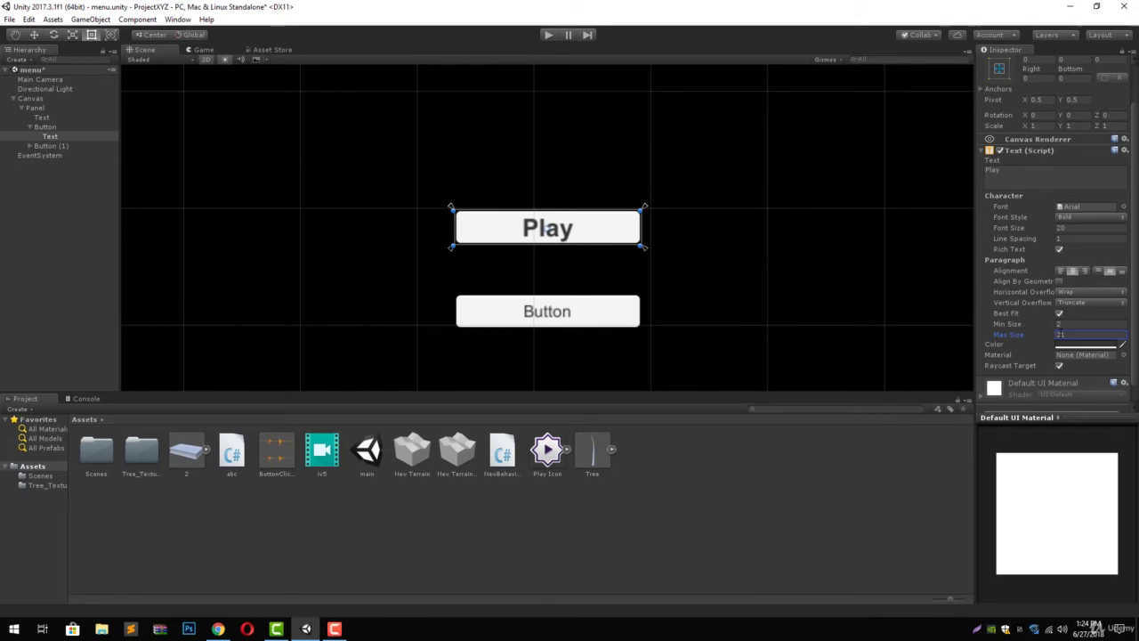
click(1066, 336)
text(2)
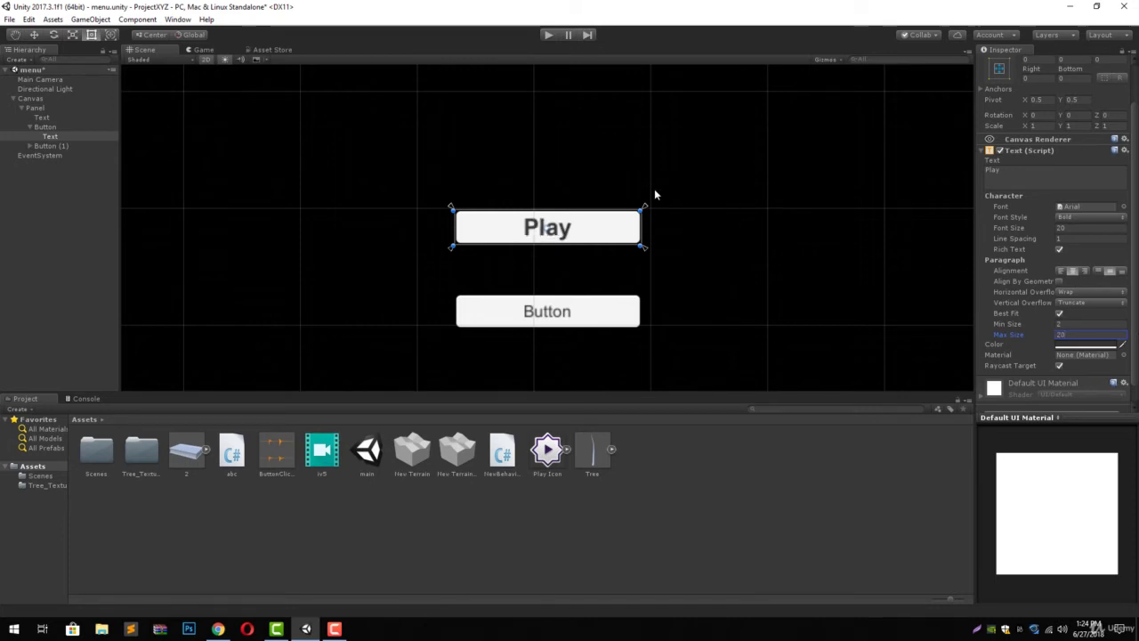
Spread the Play button's anchors into a rectangle around the button, centred below the title and slightly wider than the button.
click(49, 126)
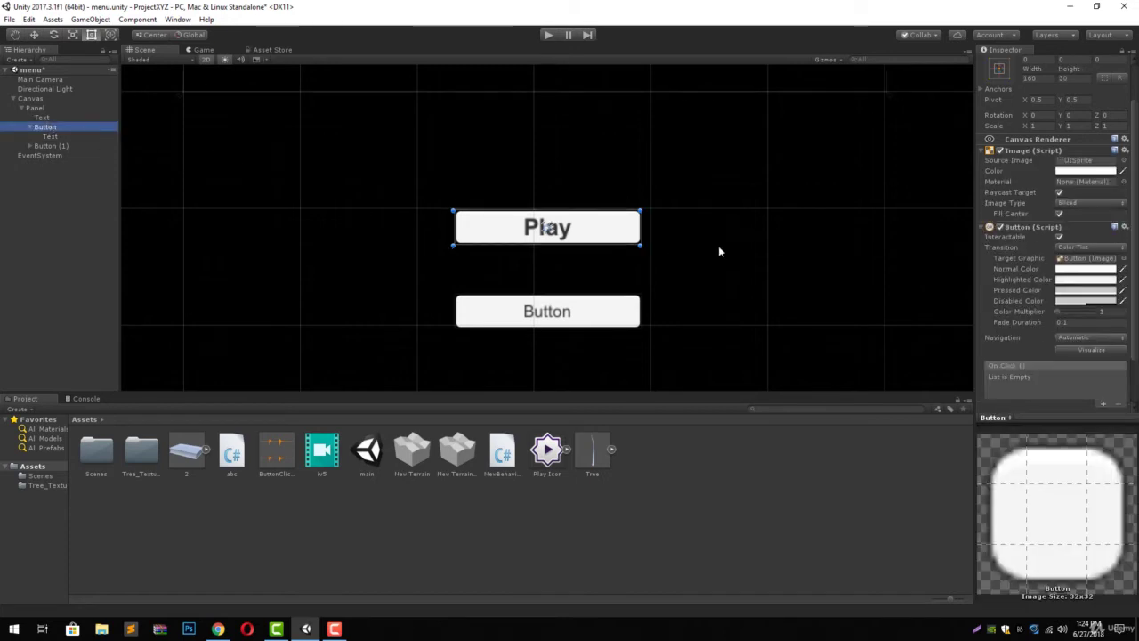
scroll(569, 161, down, 3)
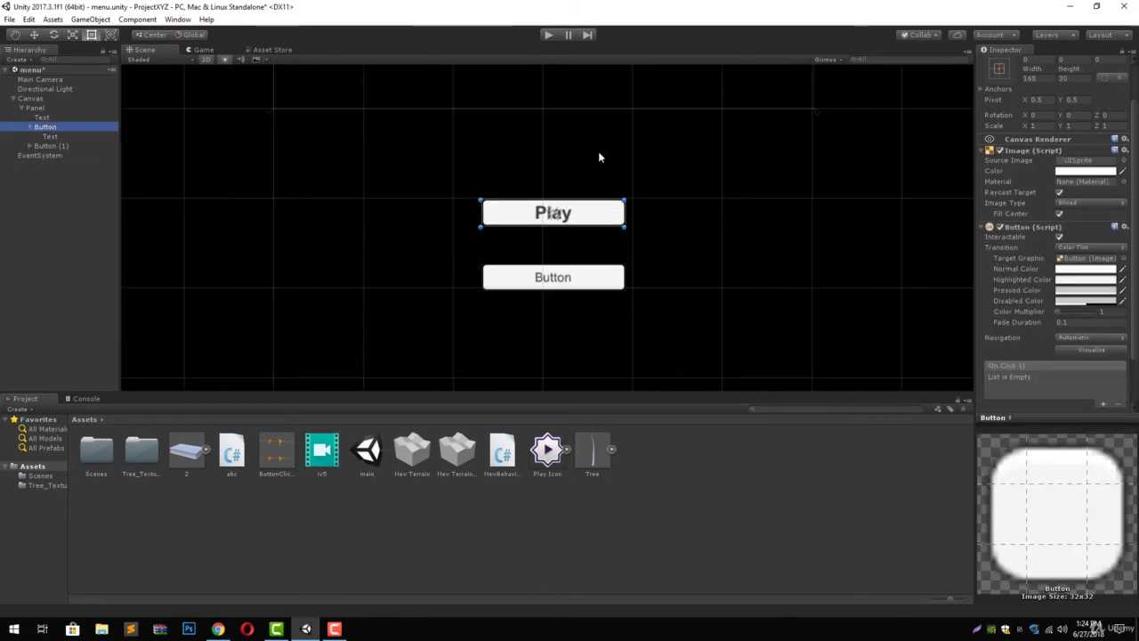
middle_drag(599, 154, 595, 196)
middle_drag(598, 238, 604, 210)
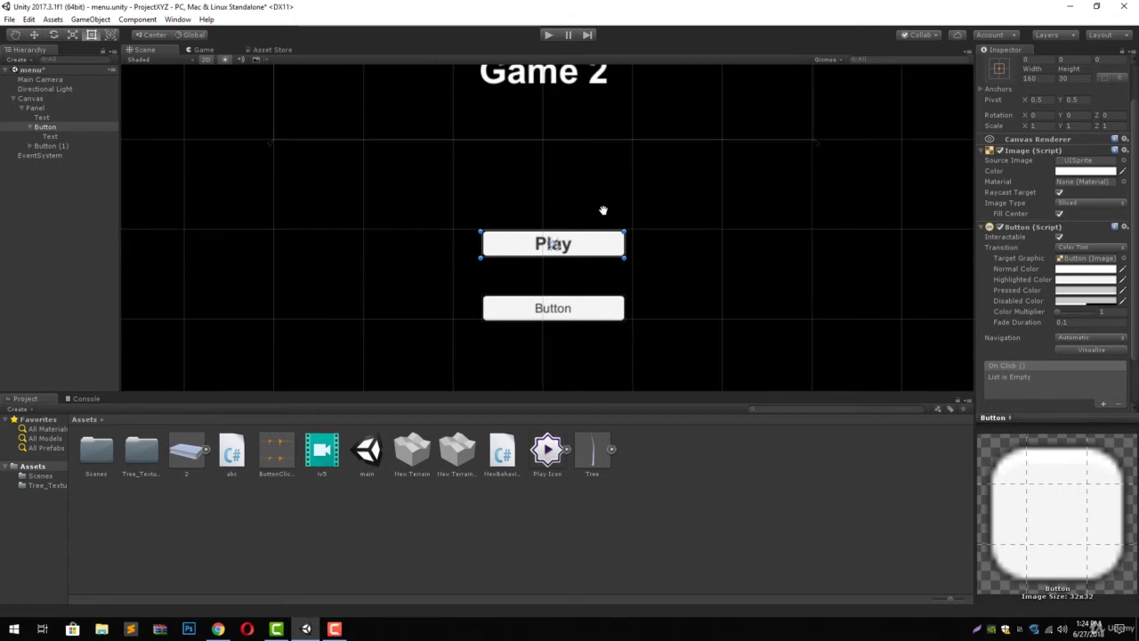
scroll(603, 210, down, 1)
middle_drag(662, 122, 603, 195)
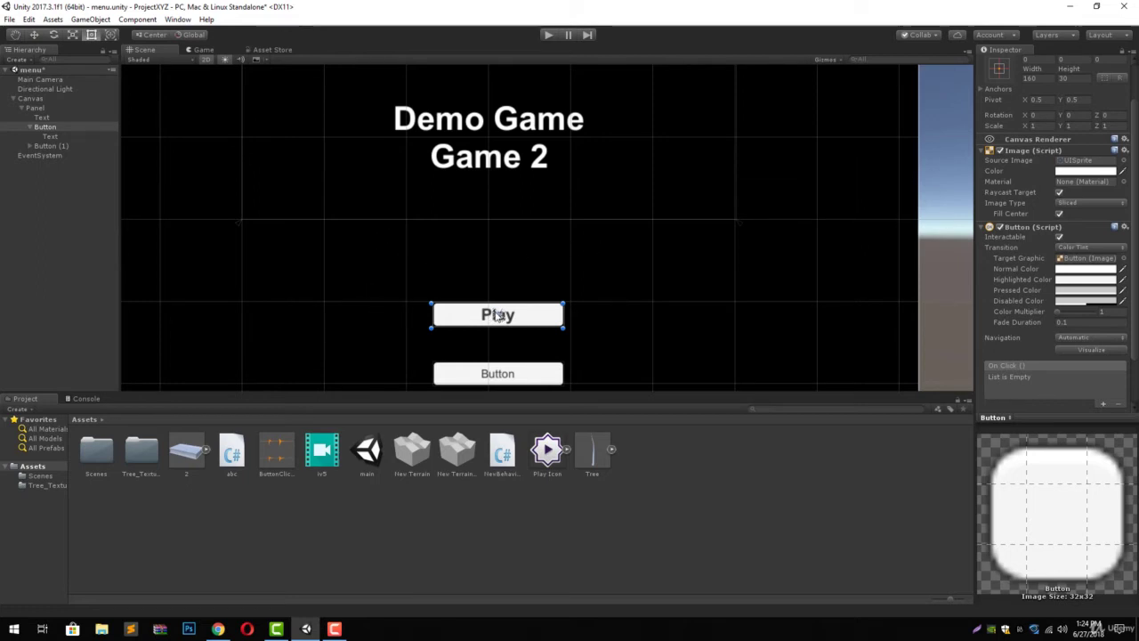
drag(498, 315, 394, 268)
drag(503, 322, 585, 320)
Set the Play button's Left, Top, Right and Bottom offsets to 0 so it fills its anchors.
scroll(1043, 89, up, 3)
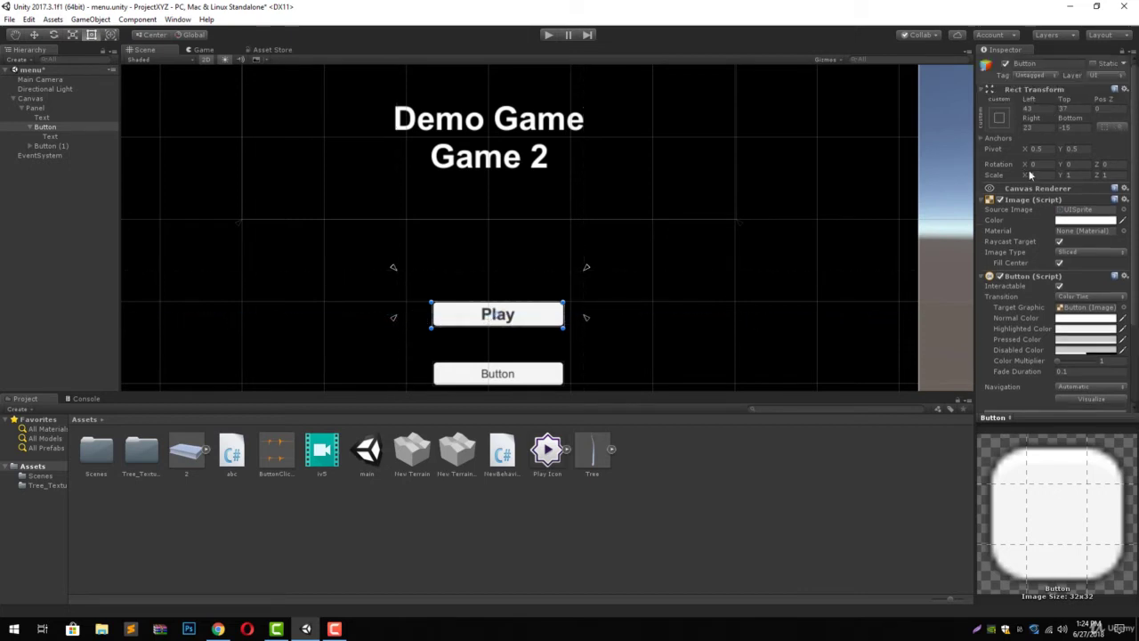
click(1040, 109)
text(0)
key(Tab)
text(0)
key(Tab)
key(Tab)
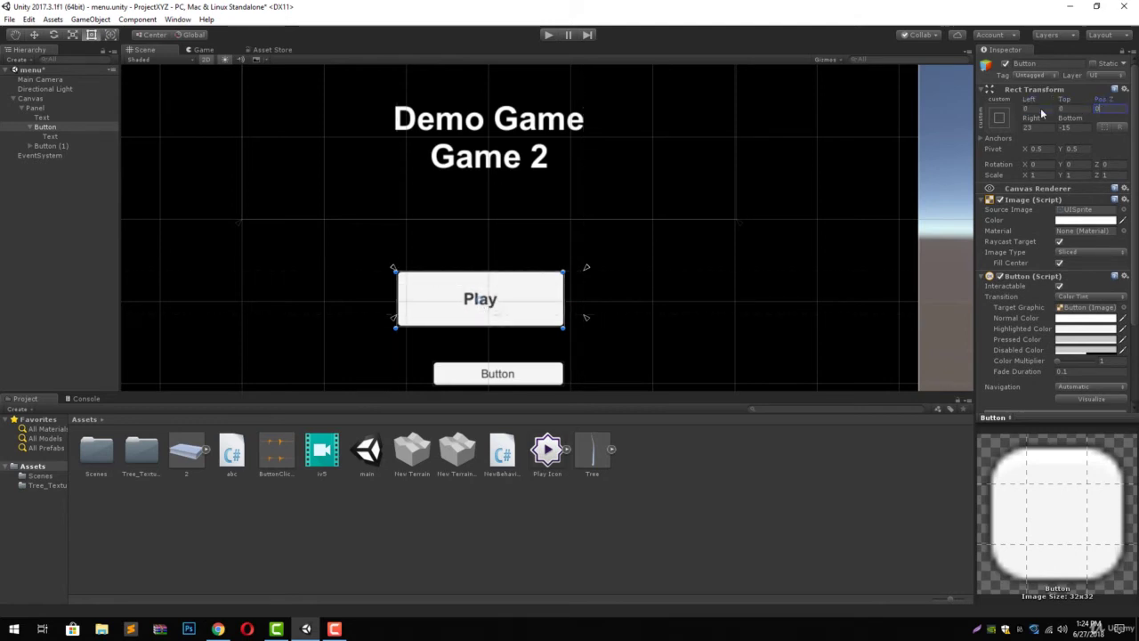
text(0)
key(Tab)
text(0)
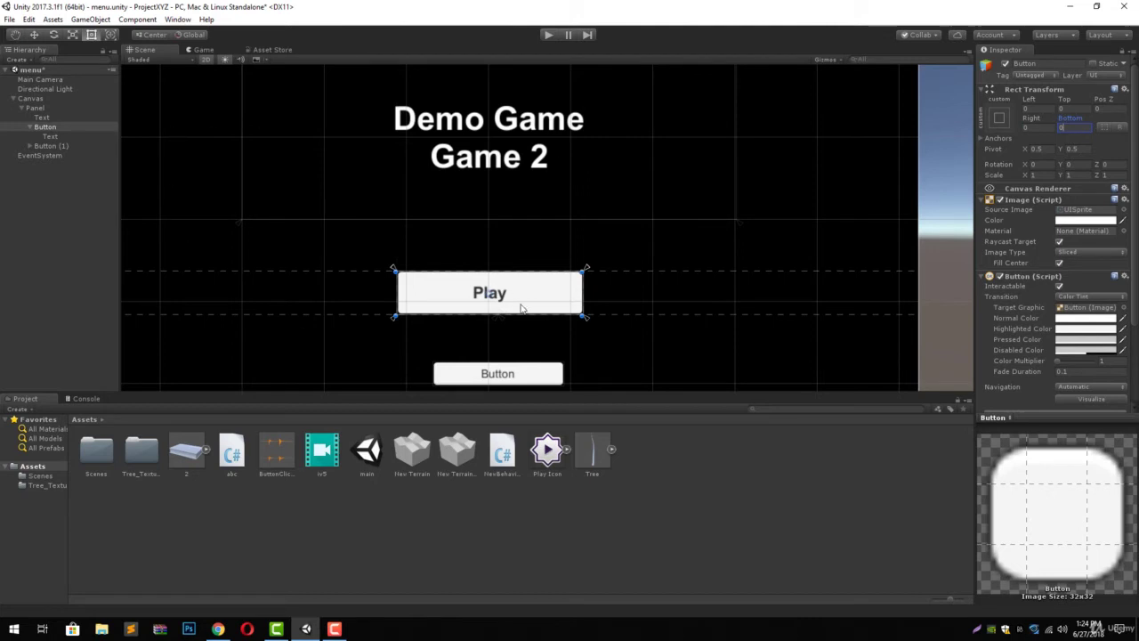
Raise the Play label's Best Fit Max Size to 30.
click(49, 136)
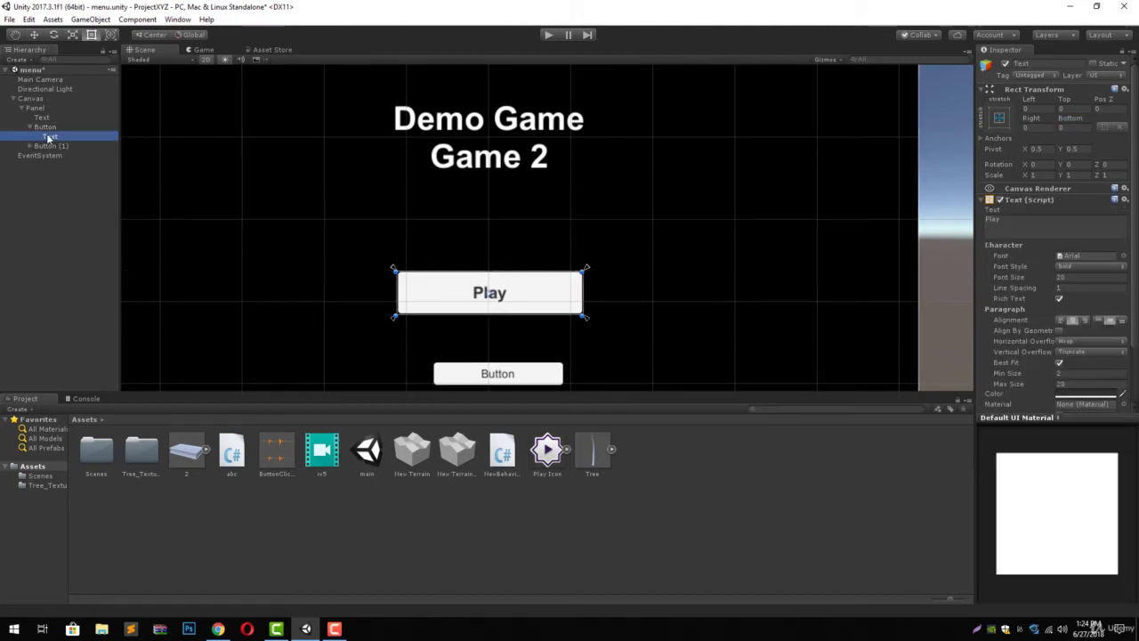
scroll(1123, 338, down, 2)
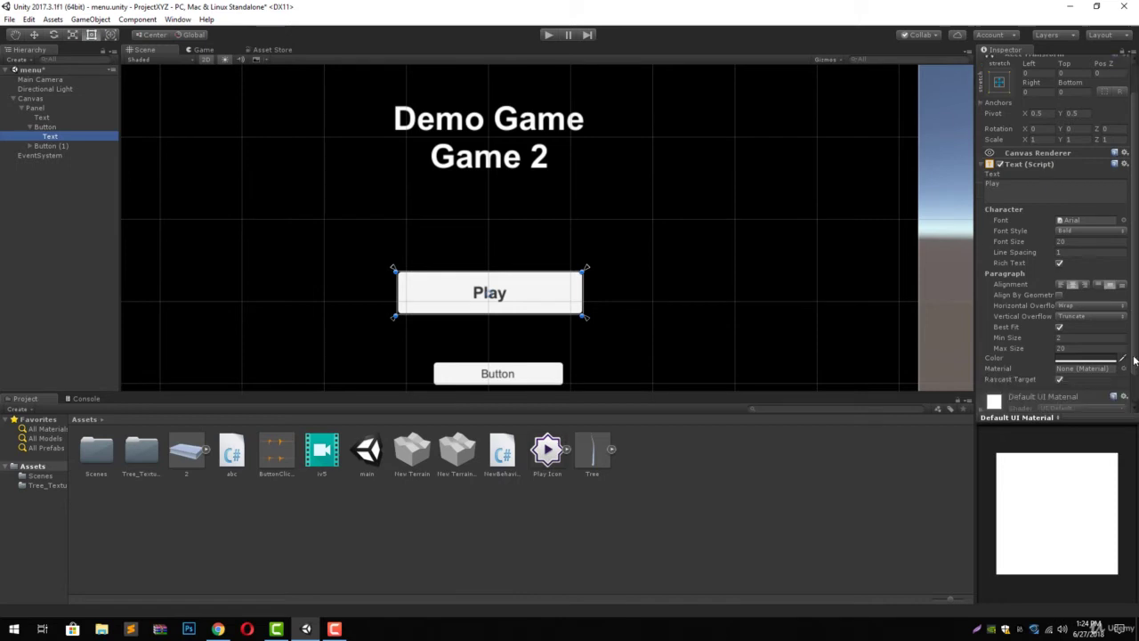
click(1044, 350)
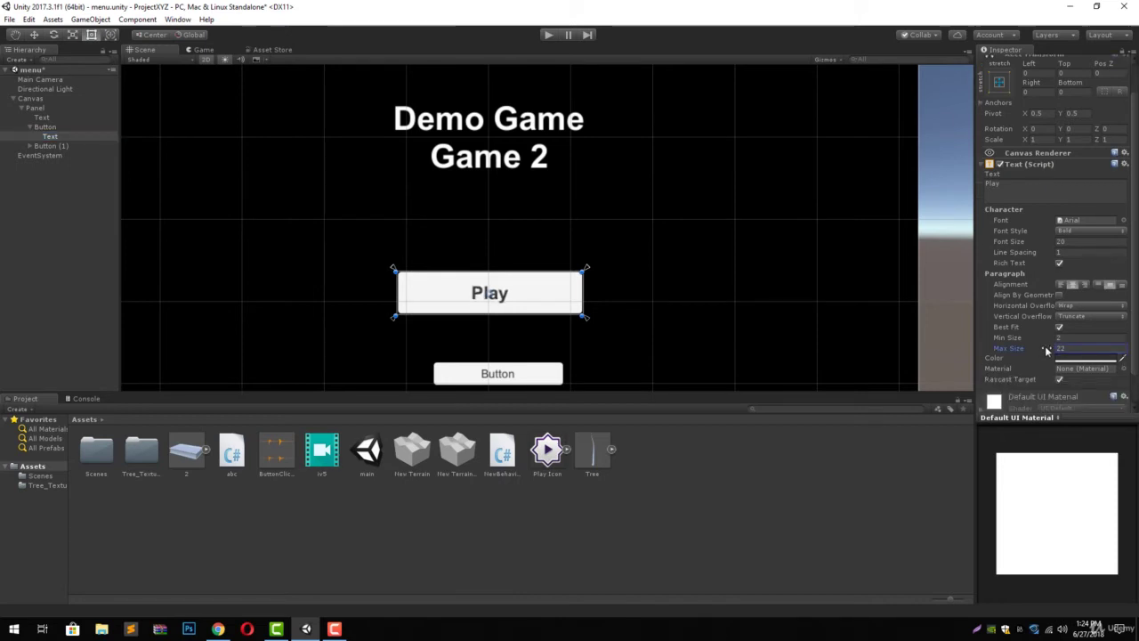
drag(1046, 349, 1050, 351)
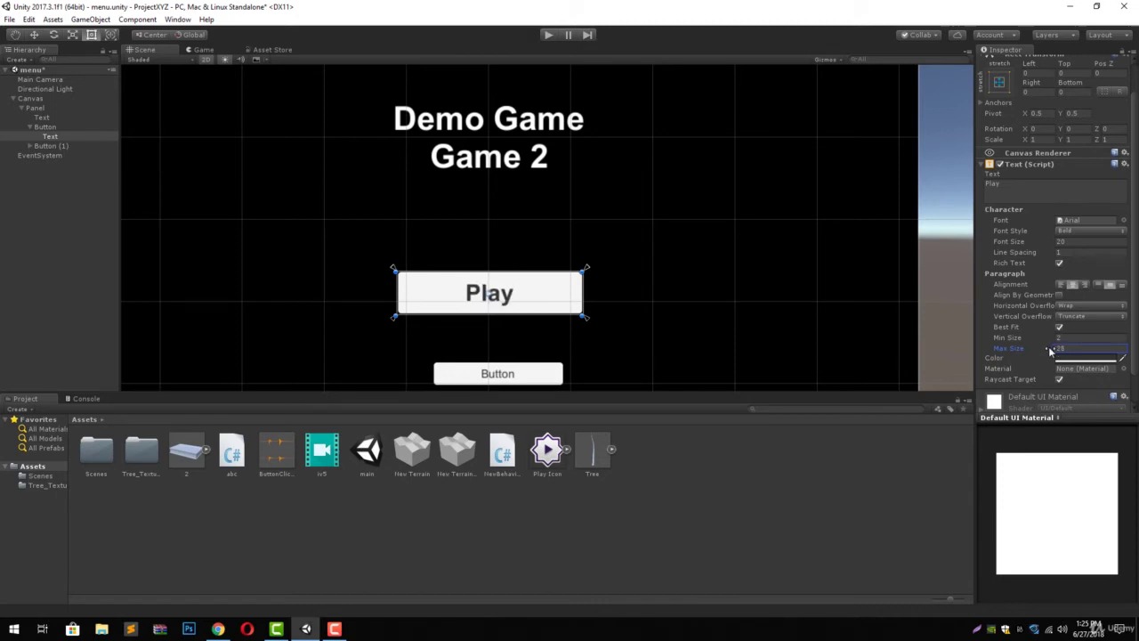
click(1061, 348)
text(30)
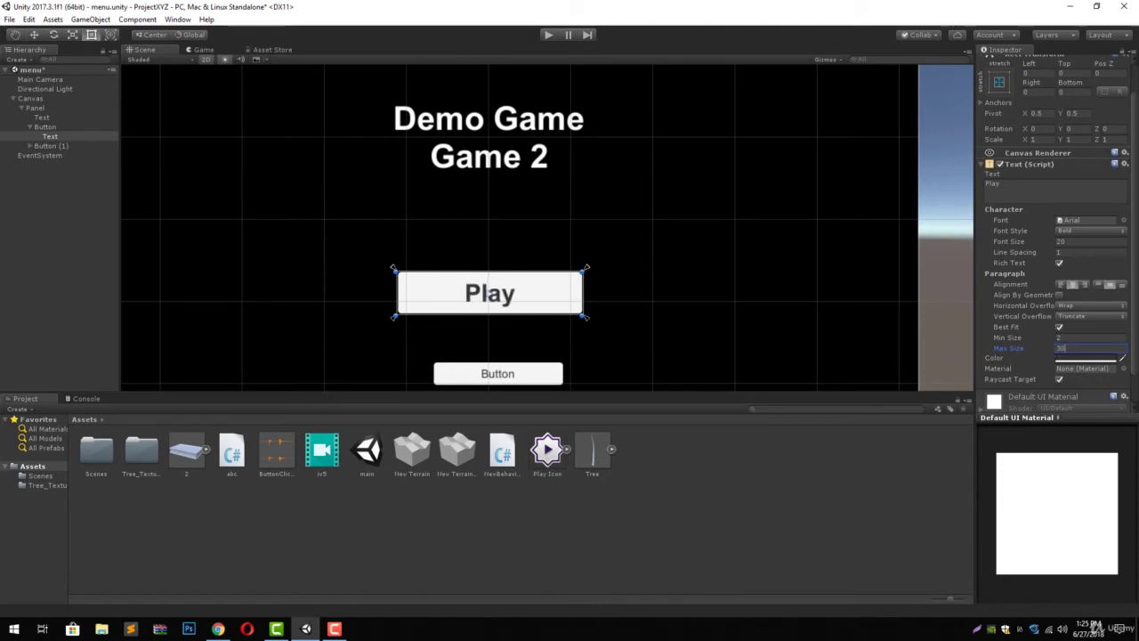
click(203, 256)
click(474, 305)
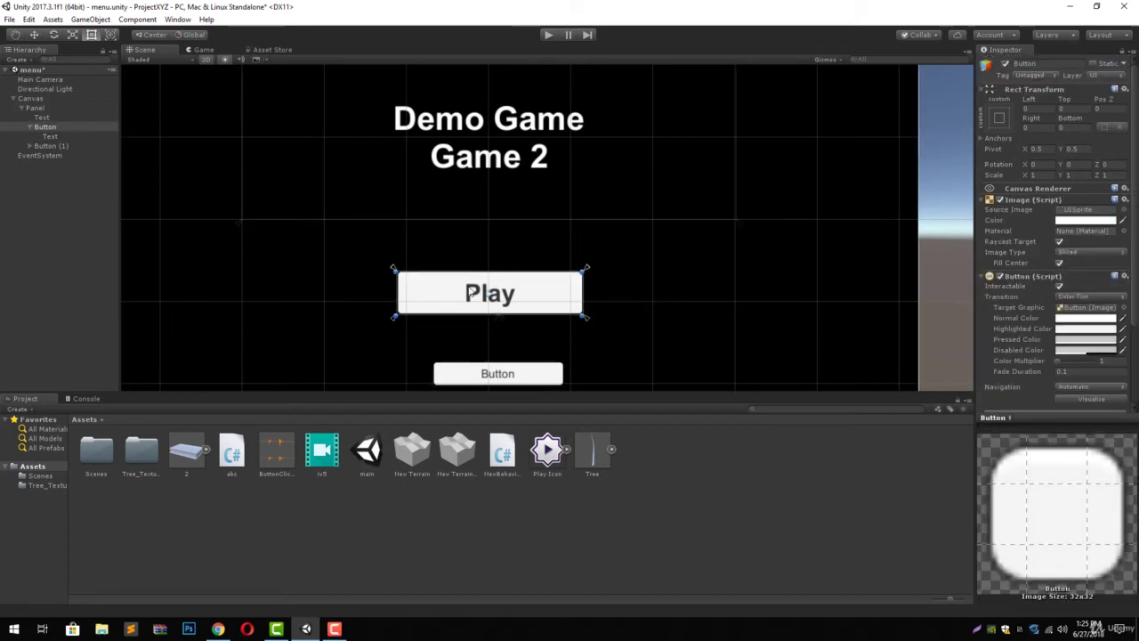
Spread the second button's anchors into a rectangle below the Play button, matching its width at about 22% of the panel.
scroll(487, 319, down, 2)
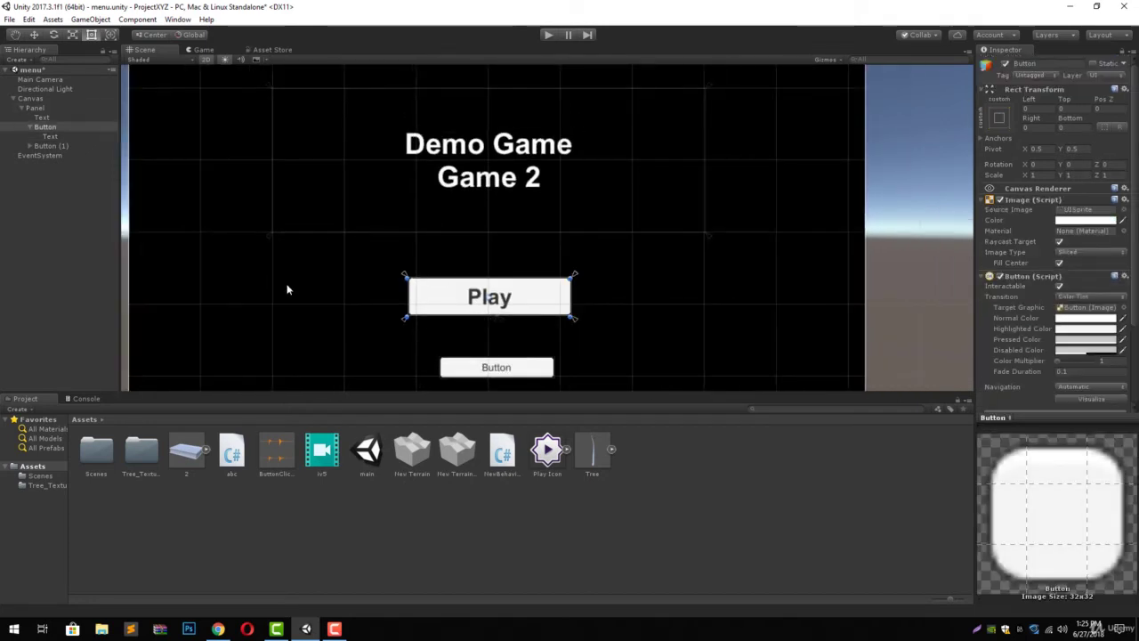
middle_drag(294, 290, 295, 214)
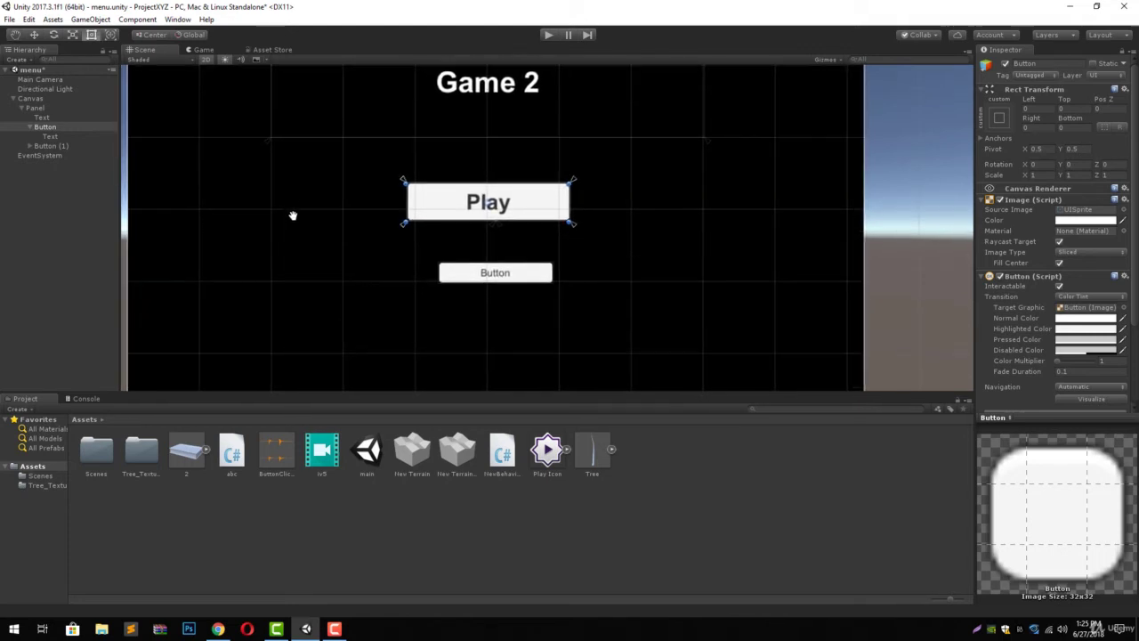
click(510, 277)
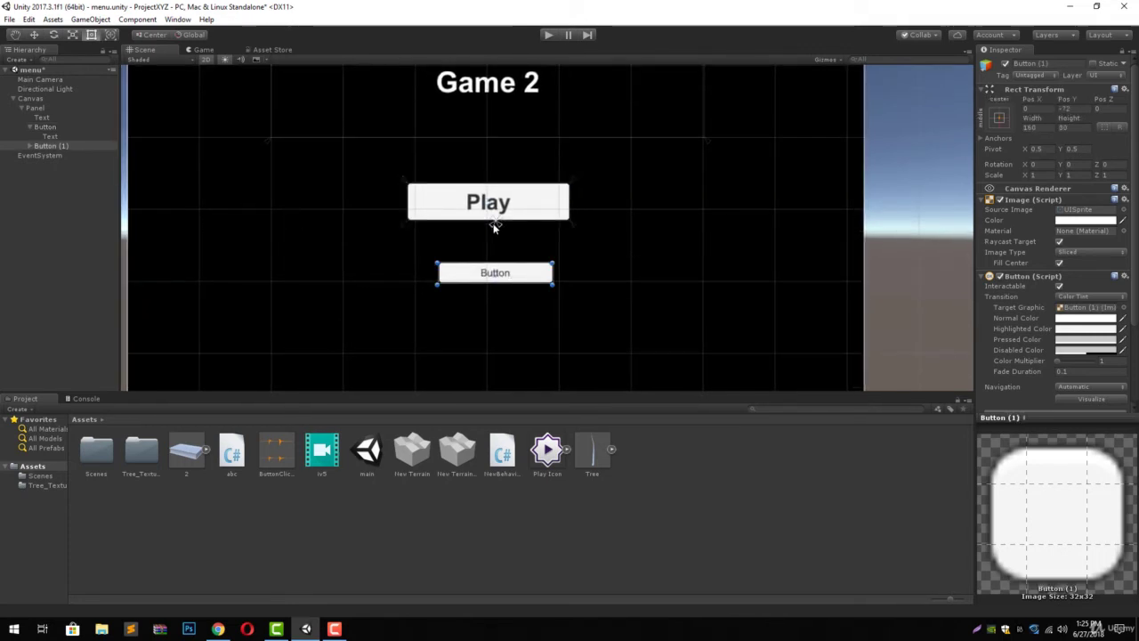
drag(495, 225, 402, 288)
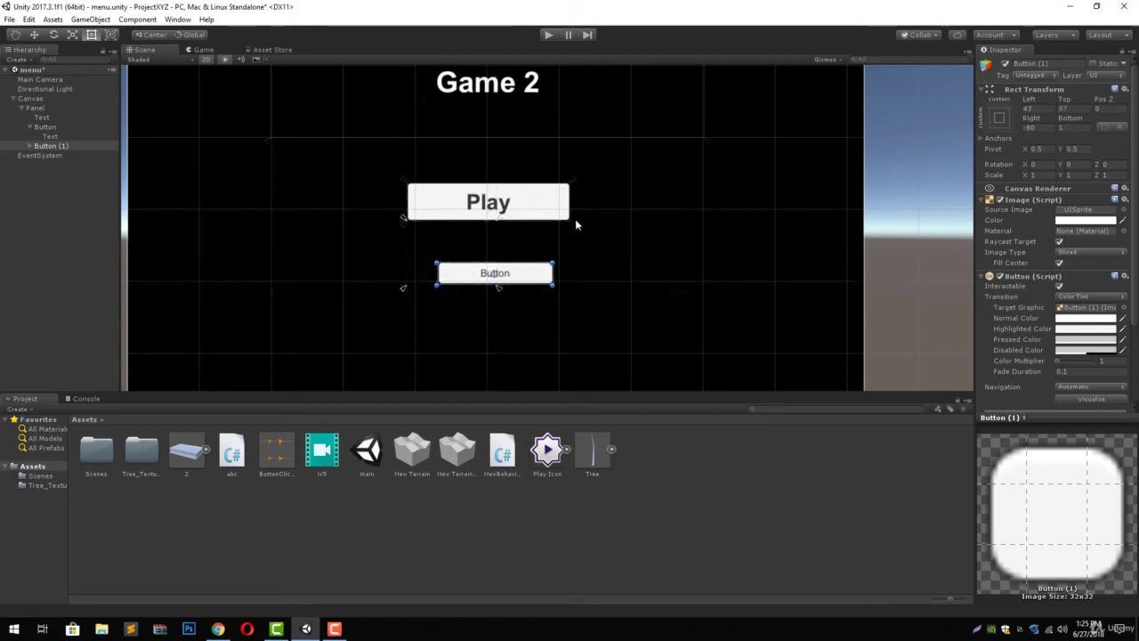
click(529, 226)
click(514, 274)
click(514, 273)
drag(506, 220, 578, 251)
click(578, 252)
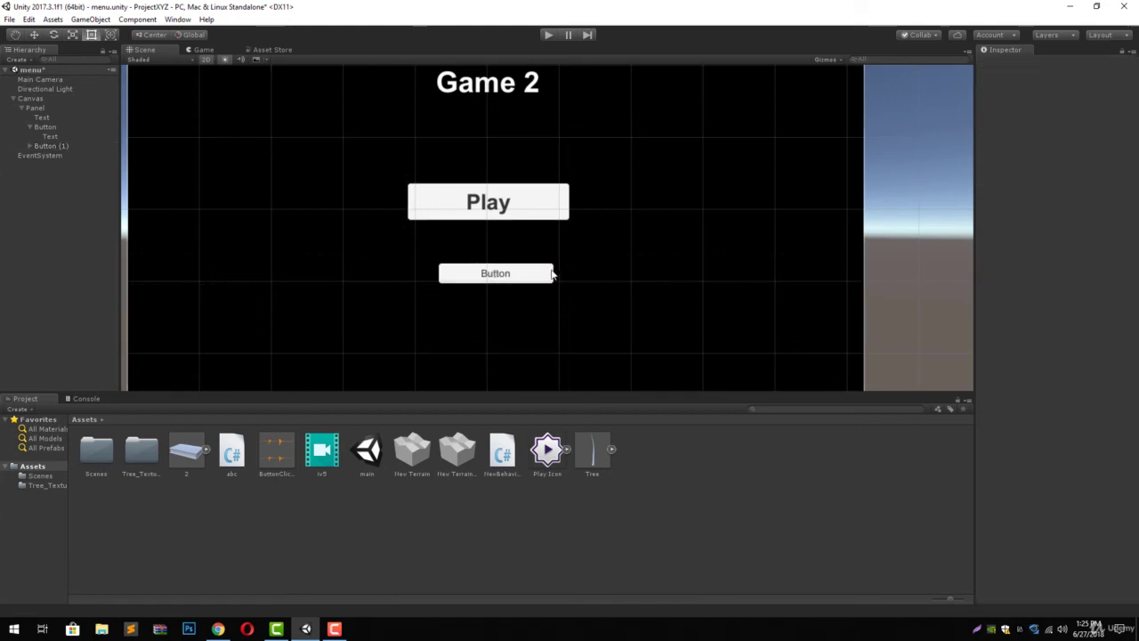
double_click(553, 274)
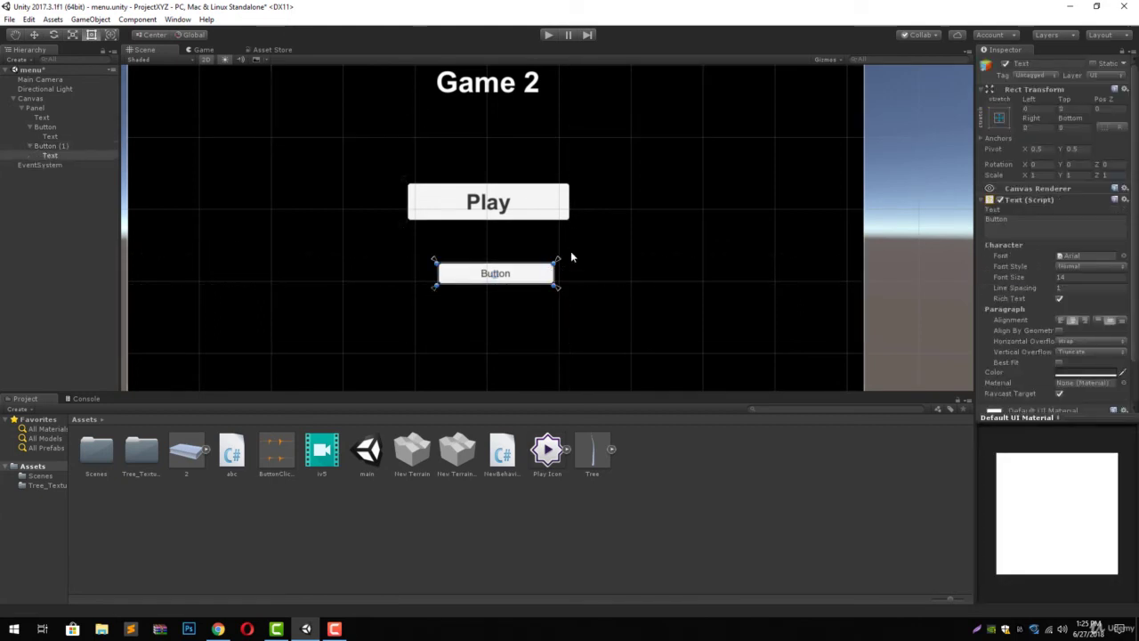
click(62, 146)
drag(573, 251, 575, 243)
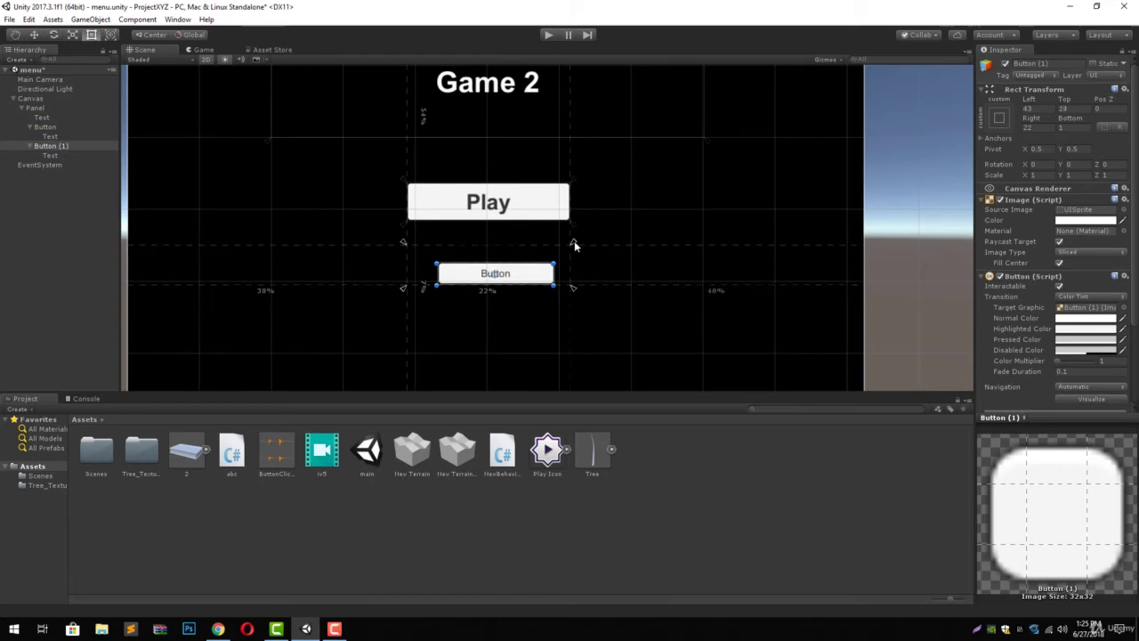
Set the second button's Left, Top, Right and Bottom offsets to 0.
click(1030, 110)
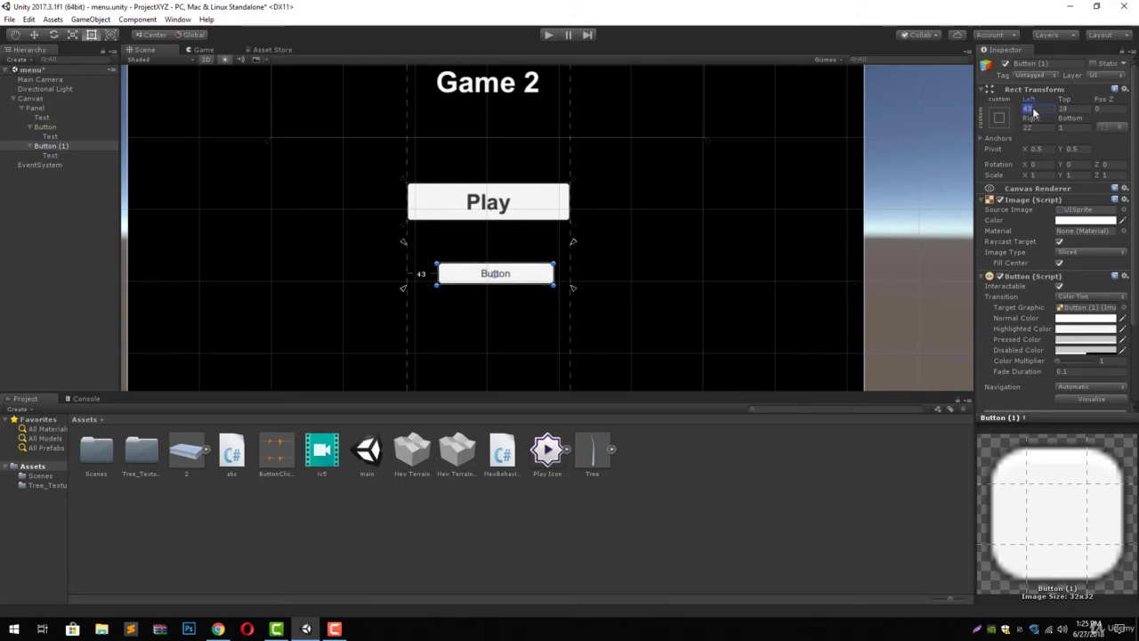
text(0)
key(Tab)
text(0)
key(Tab)
key(Tab)
text(0)
key(Tab)
text(0)
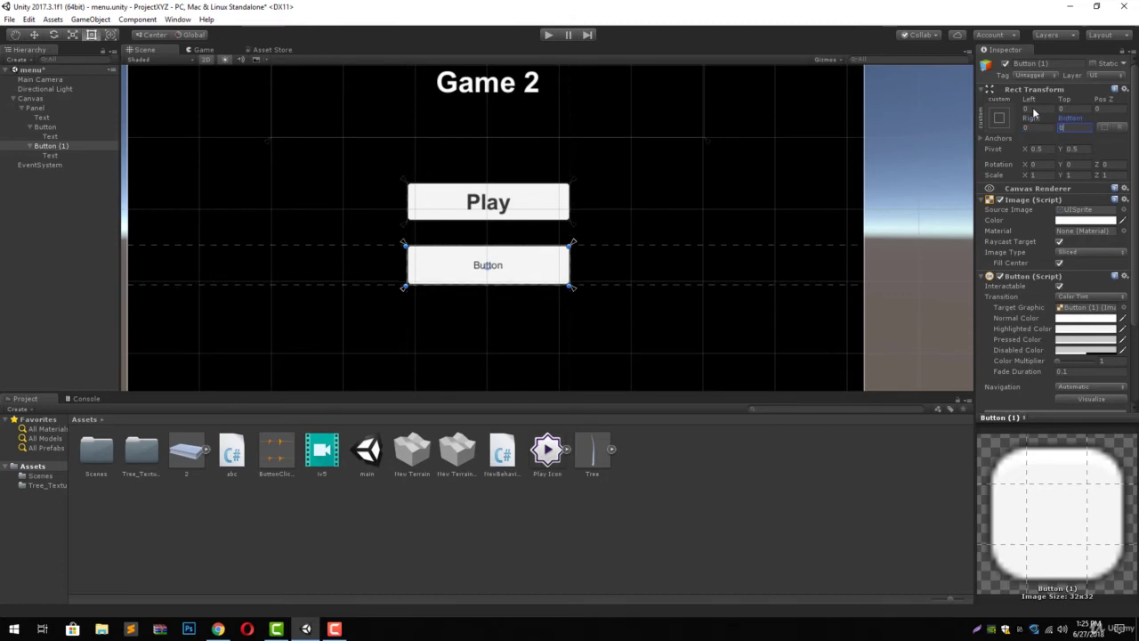
Make the second button's label Bold and enable Best Fit with a Max Size of 30.
click(50, 156)
click(1072, 267)
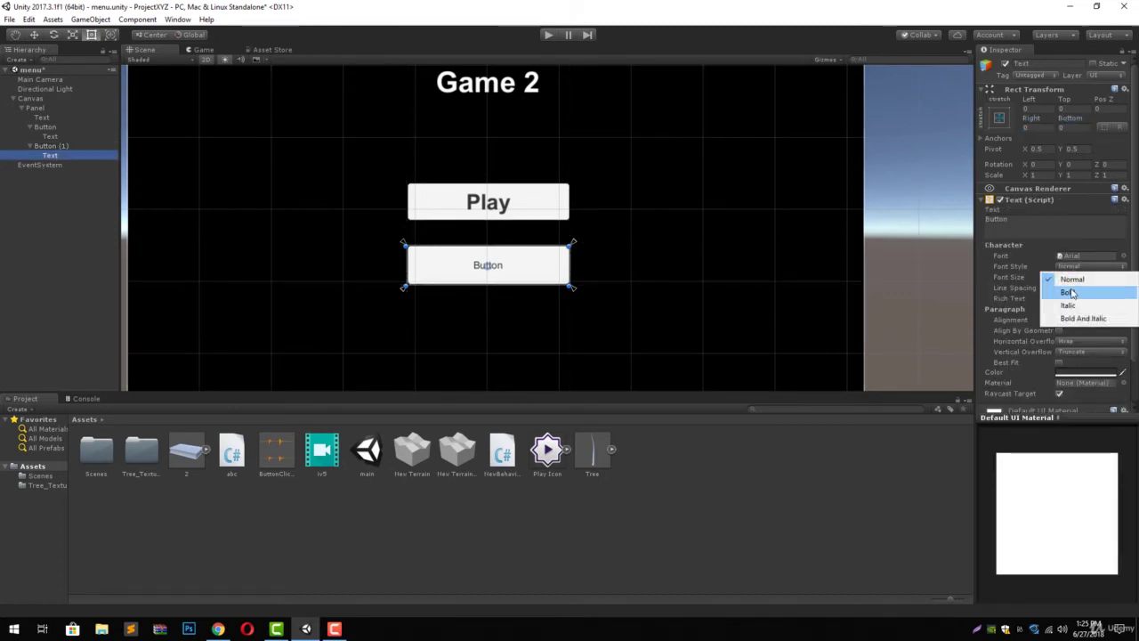
click(1066, 292)
click(1058, 363)
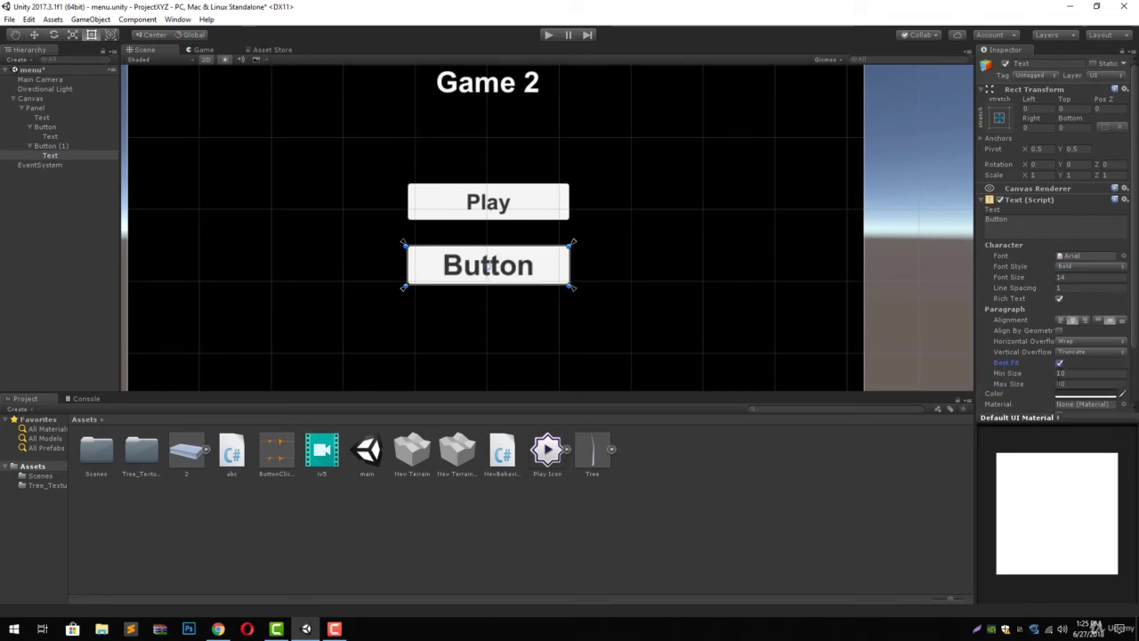
click(1058, 385)
text(30)
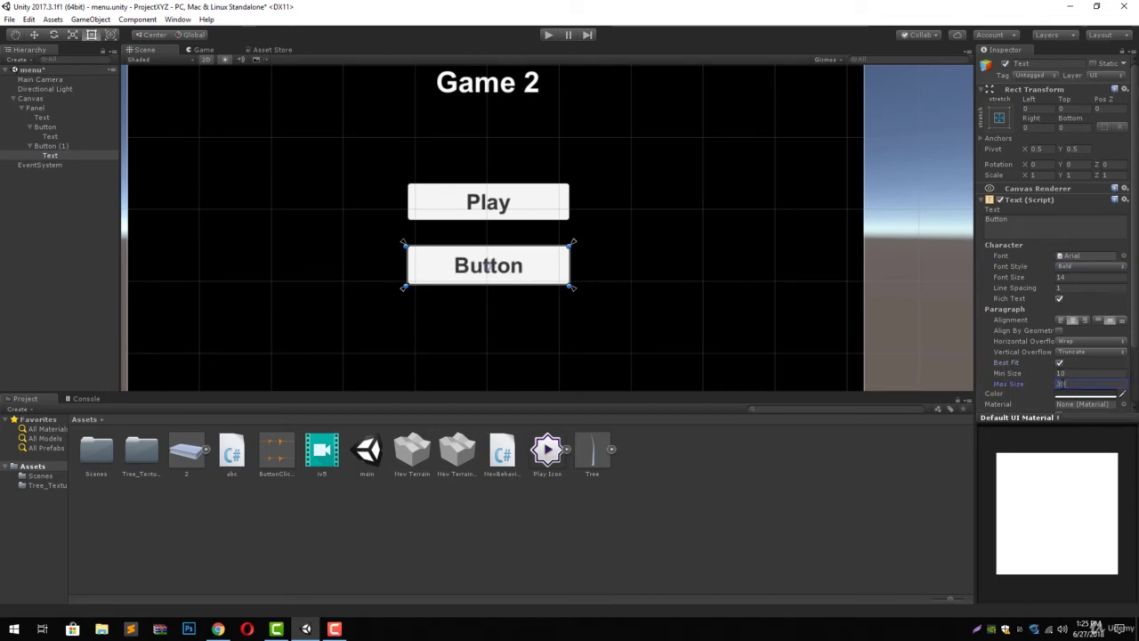
Change the second button's label text to "Exit" and preview the menu in the Game view.
click(1036, 222)
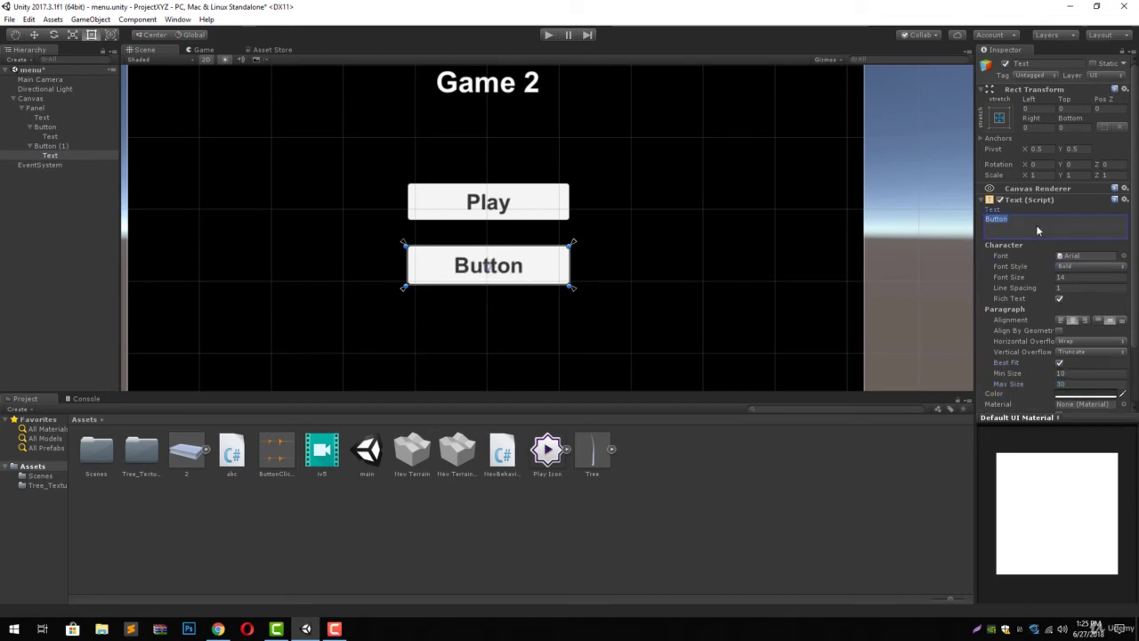
text(Exit)
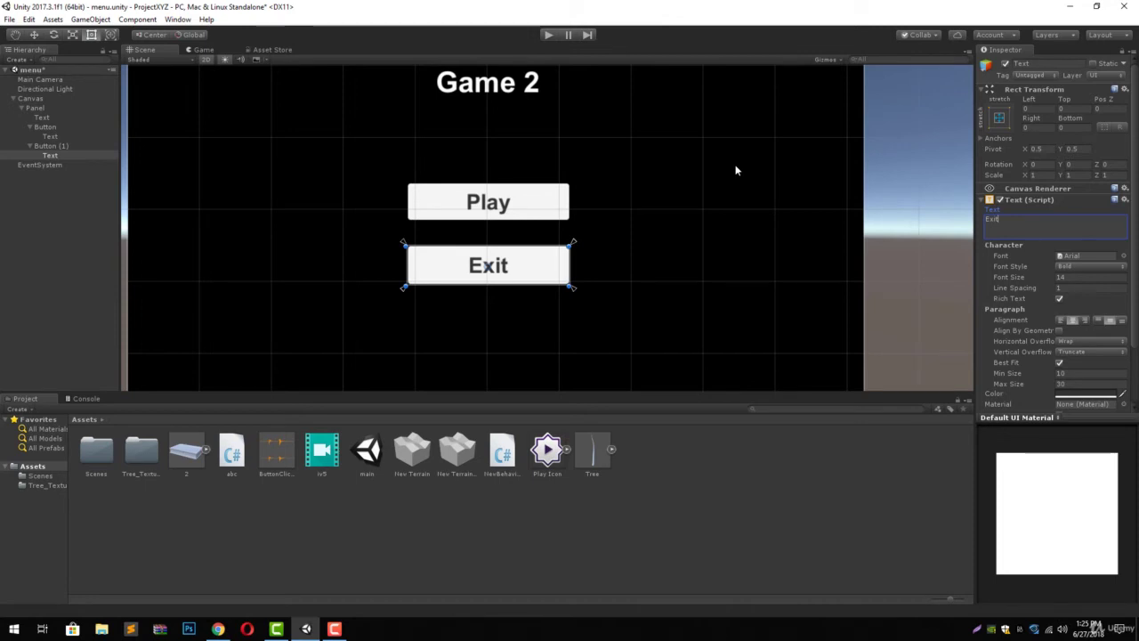
scroll(735, 169, down, 2)
middle_drag(741, 131, 712, 160)
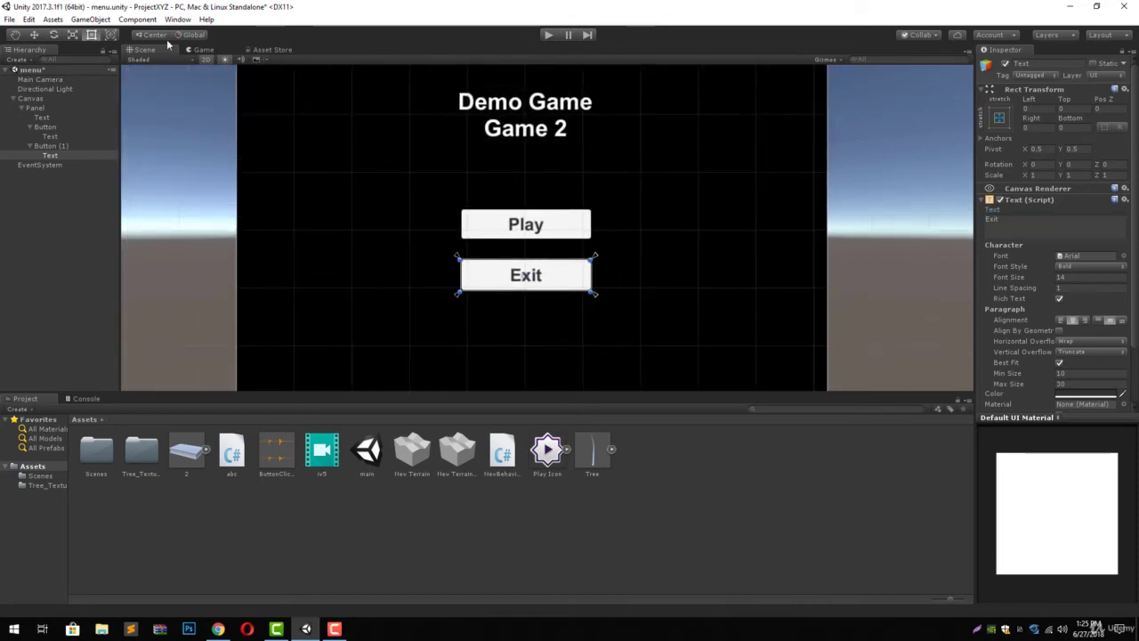
click(203, 50)
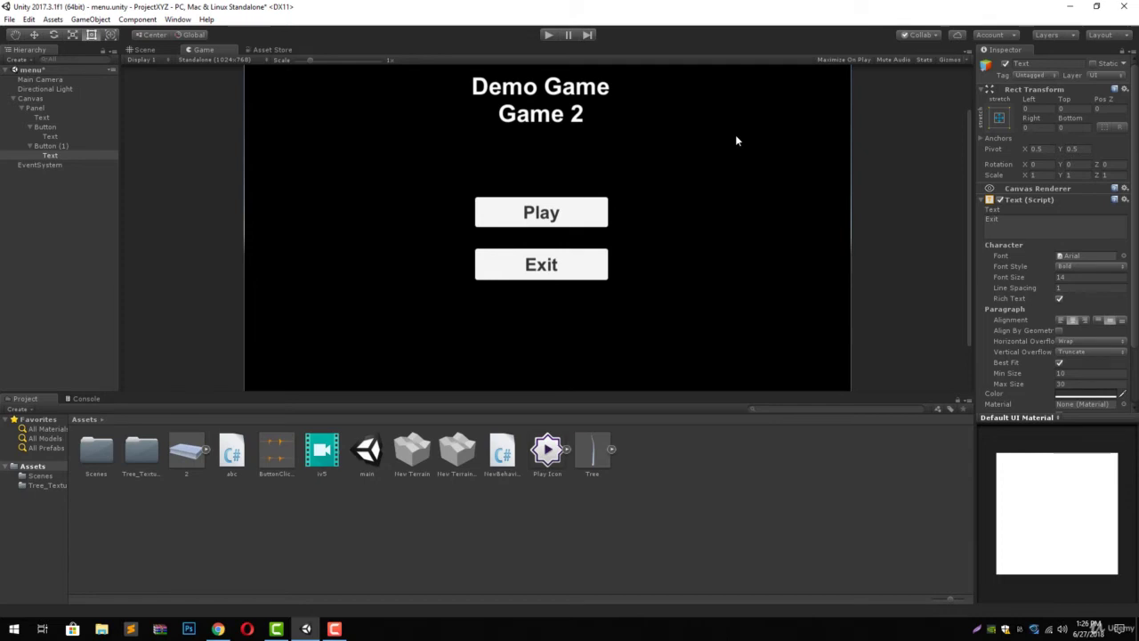
Create a new C# script named UIManager and attach it to the Canvas.
double_click(30, 98)
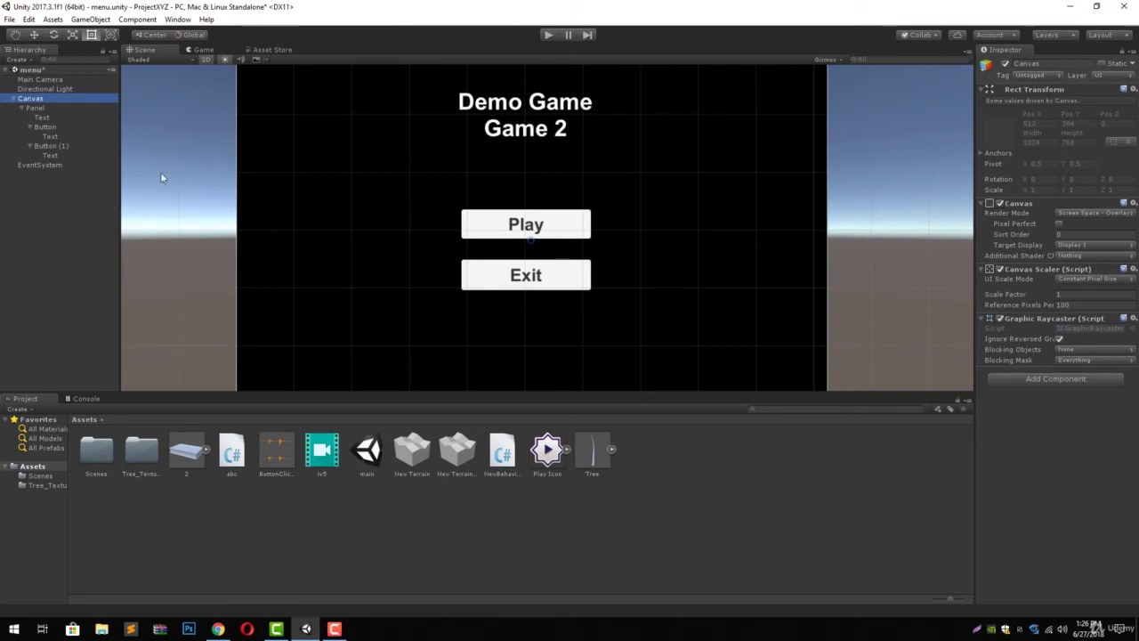
click(1044, 379)
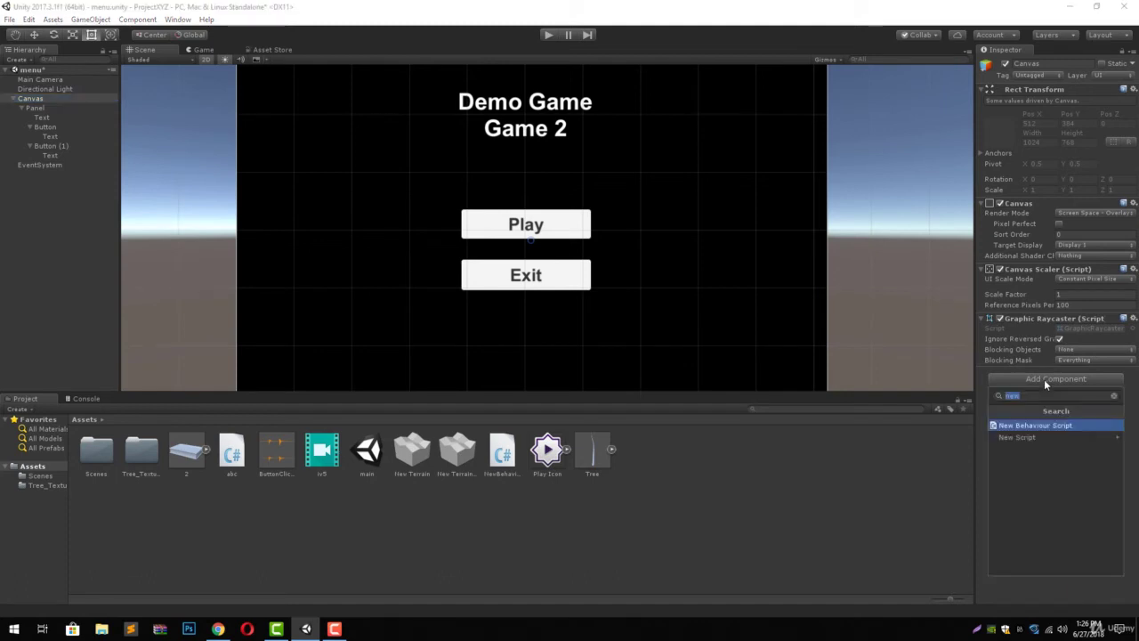
text(UIManager)
key(Return)
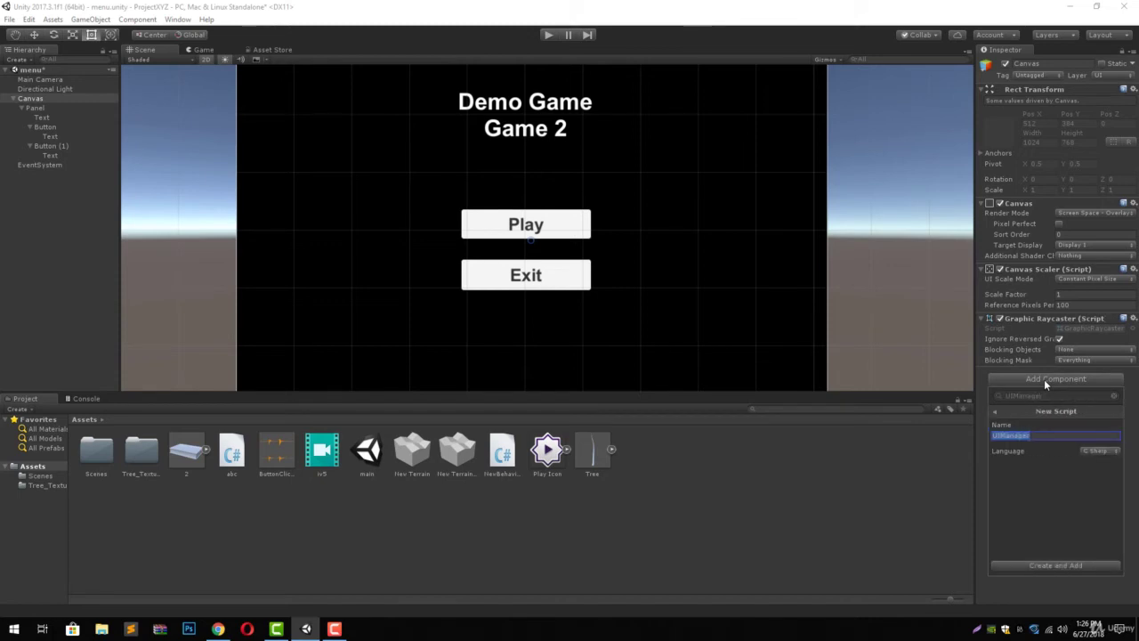
key(Return)
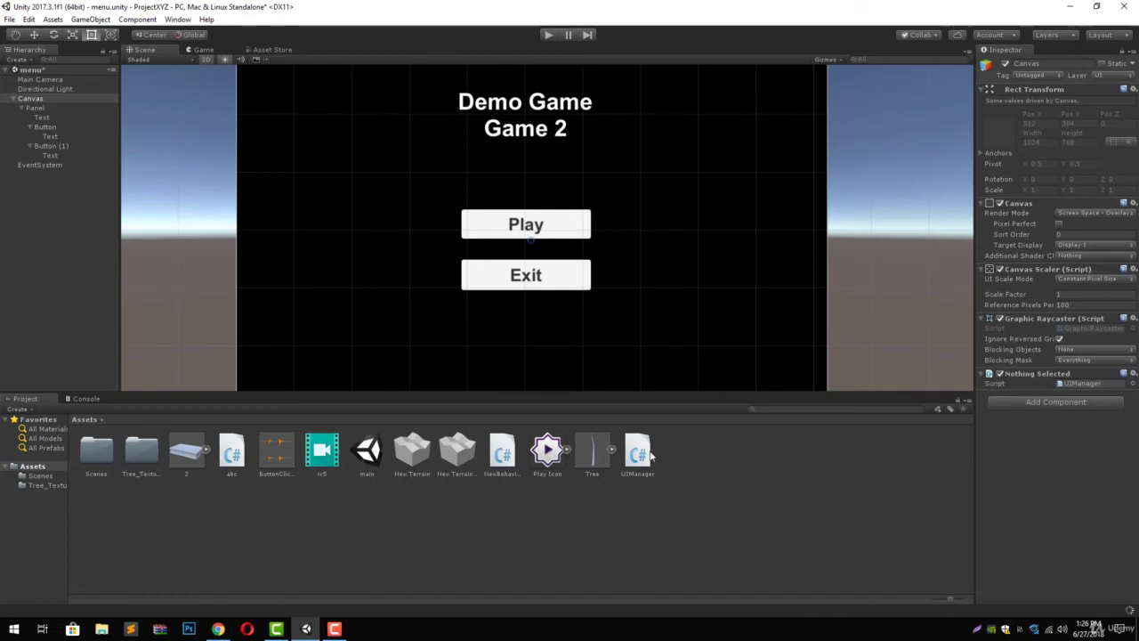
drag(629, 439, 1084, 384)
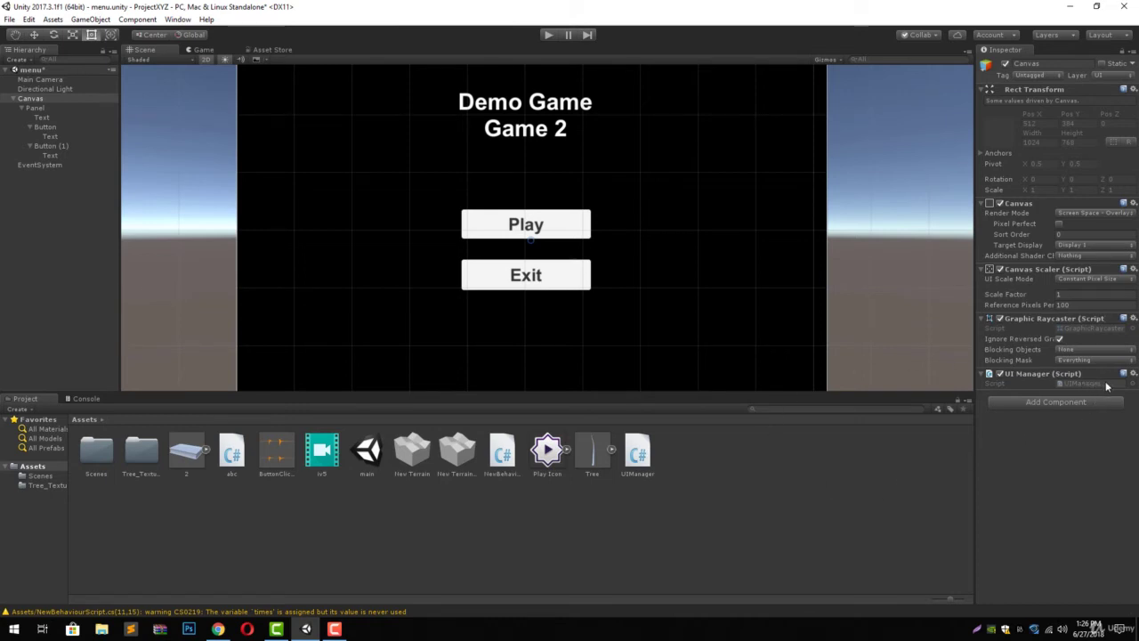
Open the UIManager script in Visual Studio and delete its default Start and Update methods with their comments.
double_click(646, 457)
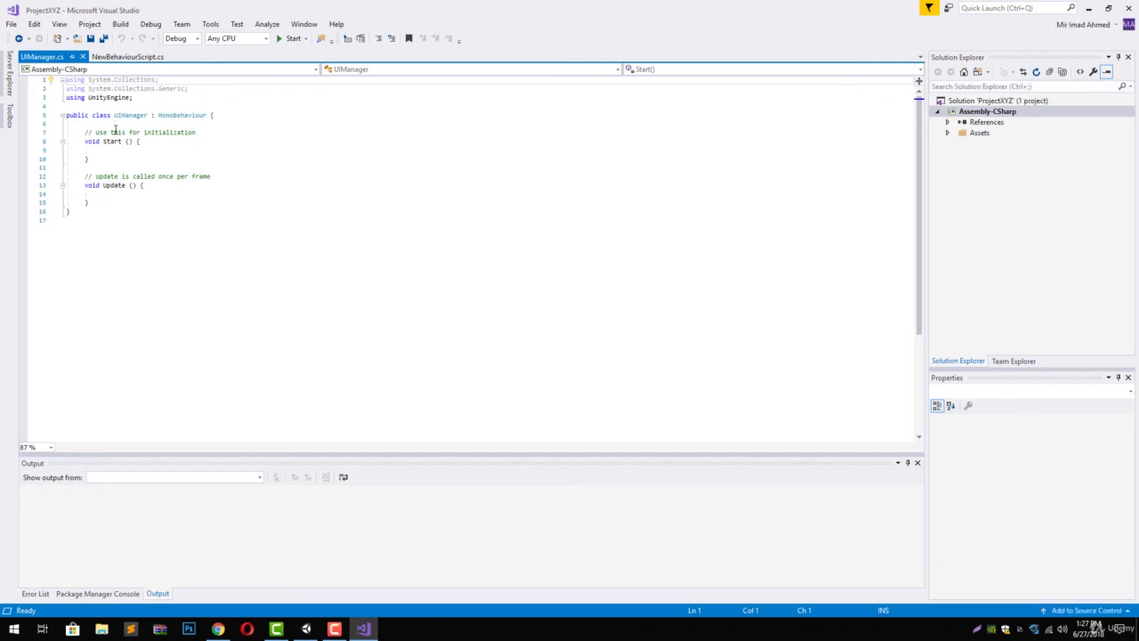
drag(85, 133, 89, 203)
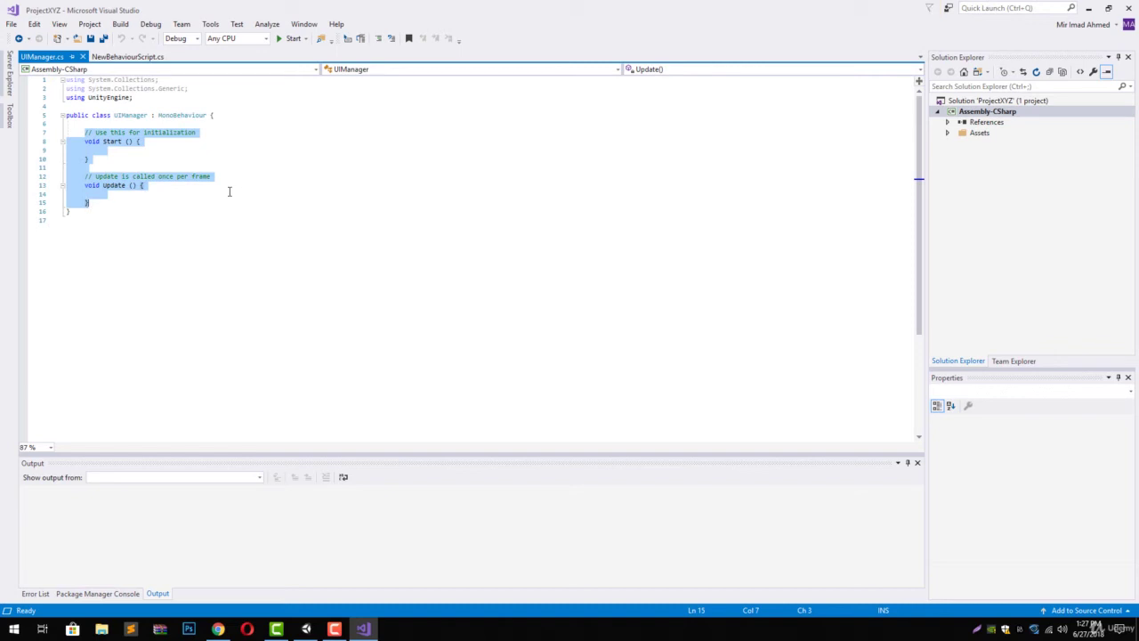
key(Delete)
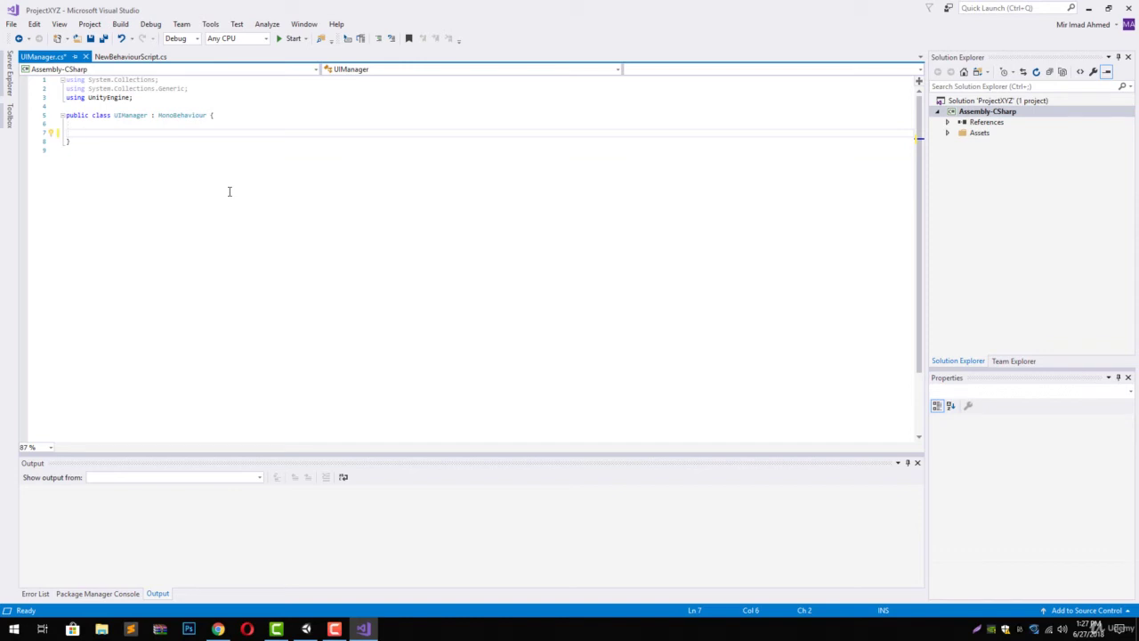
Declare an empty public void PlayGame() method in the UIManager class.
text(public void PlayGame() {)
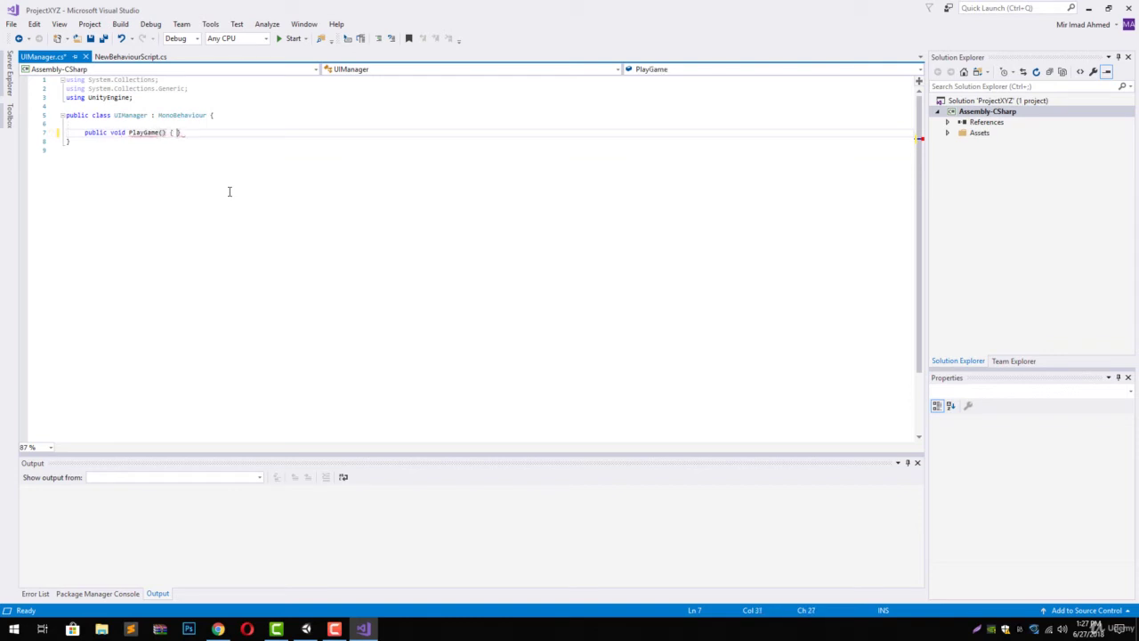
key(Return)
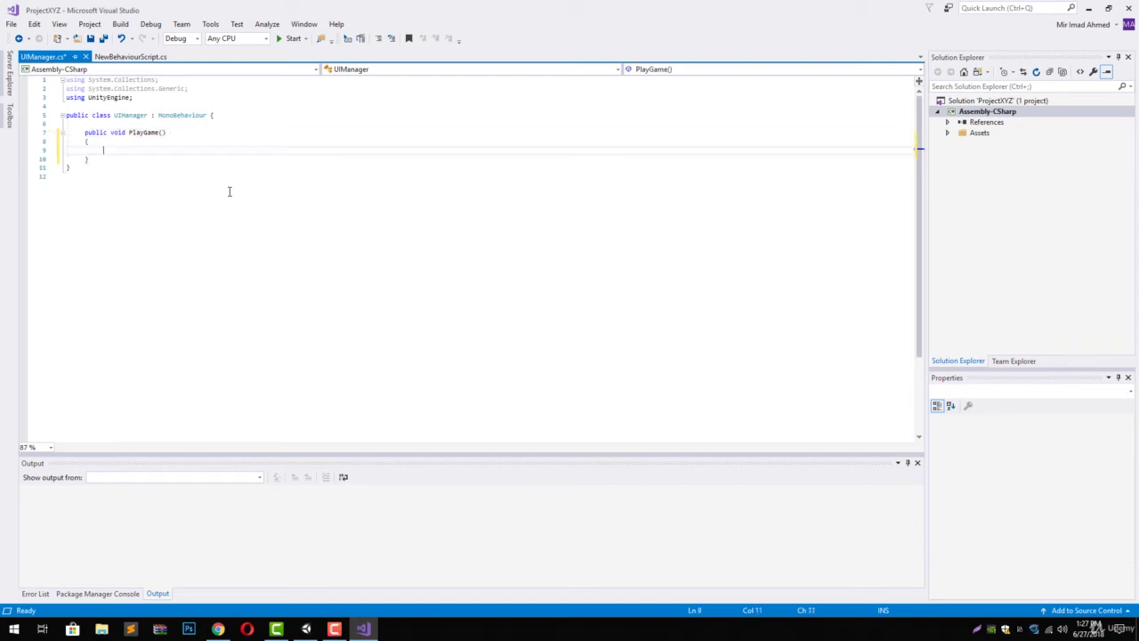
key(Down)
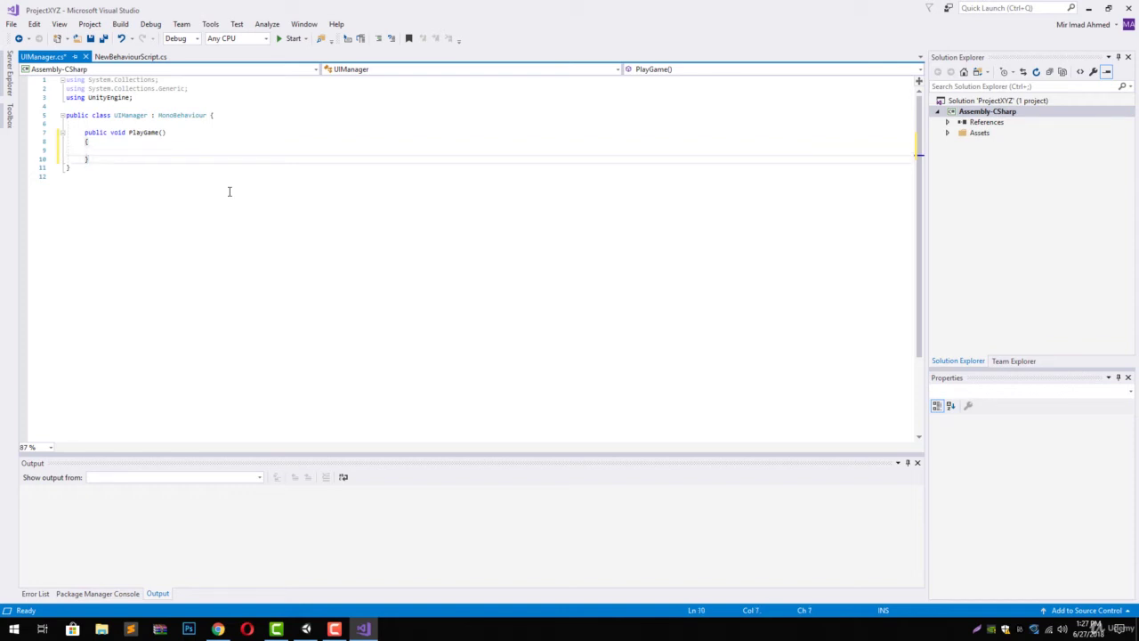
Declare an empty public void ExitGame() method below PlayGame().
key(Return)
key(Return)
text(pub)
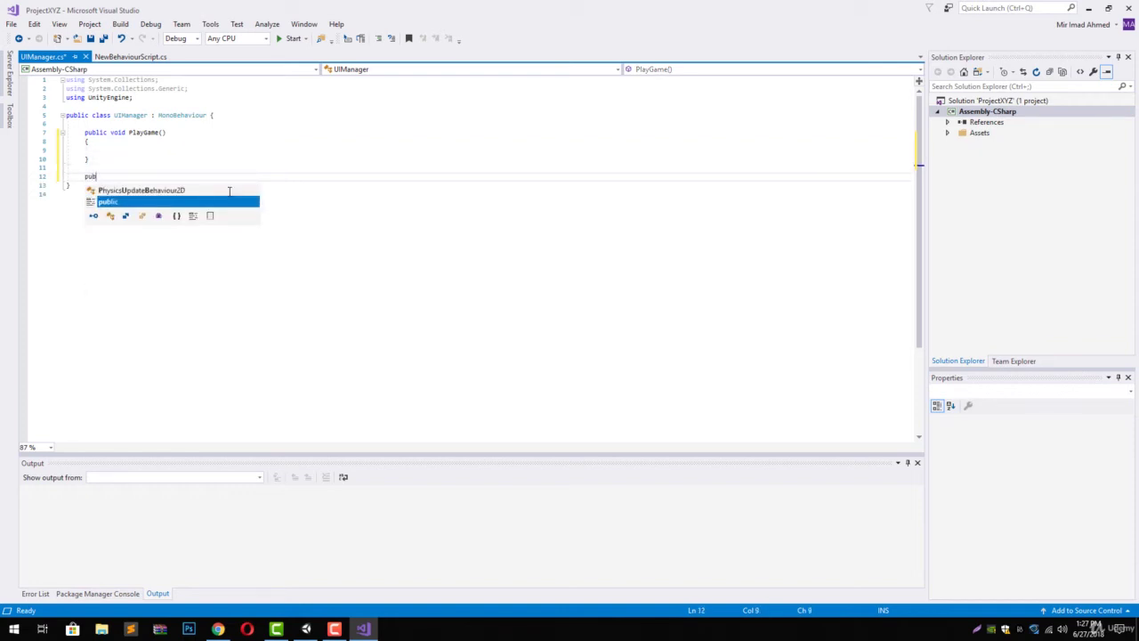
text(lic void )
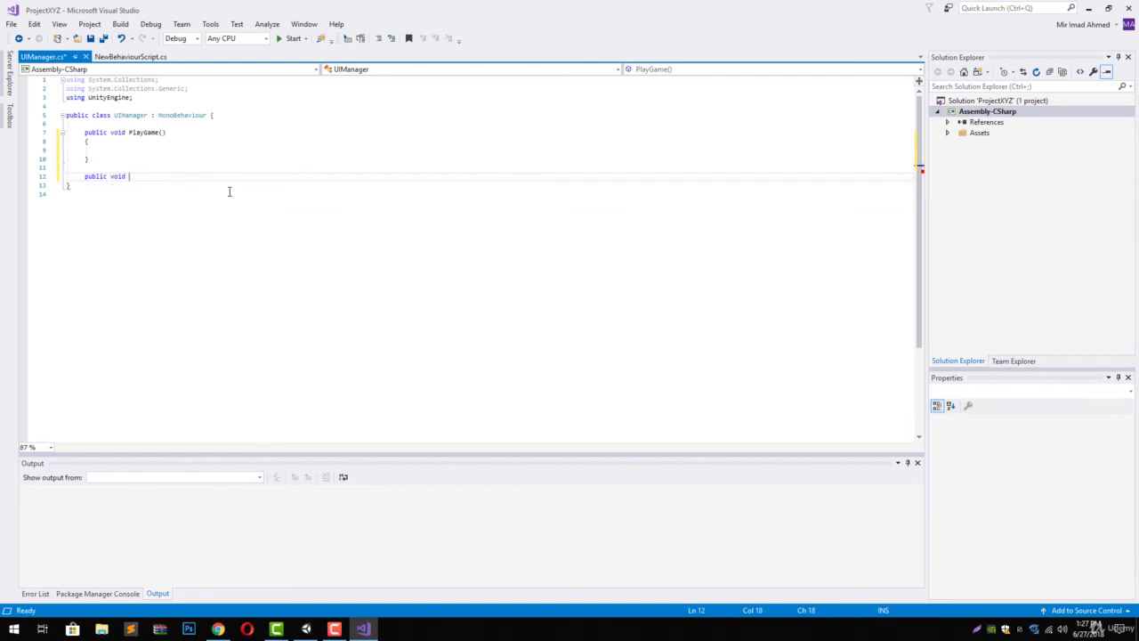
text(ExitGame() {)
key(Return)
key(Up)
key(Up)
key(Up)
key(Up)
key(Up)
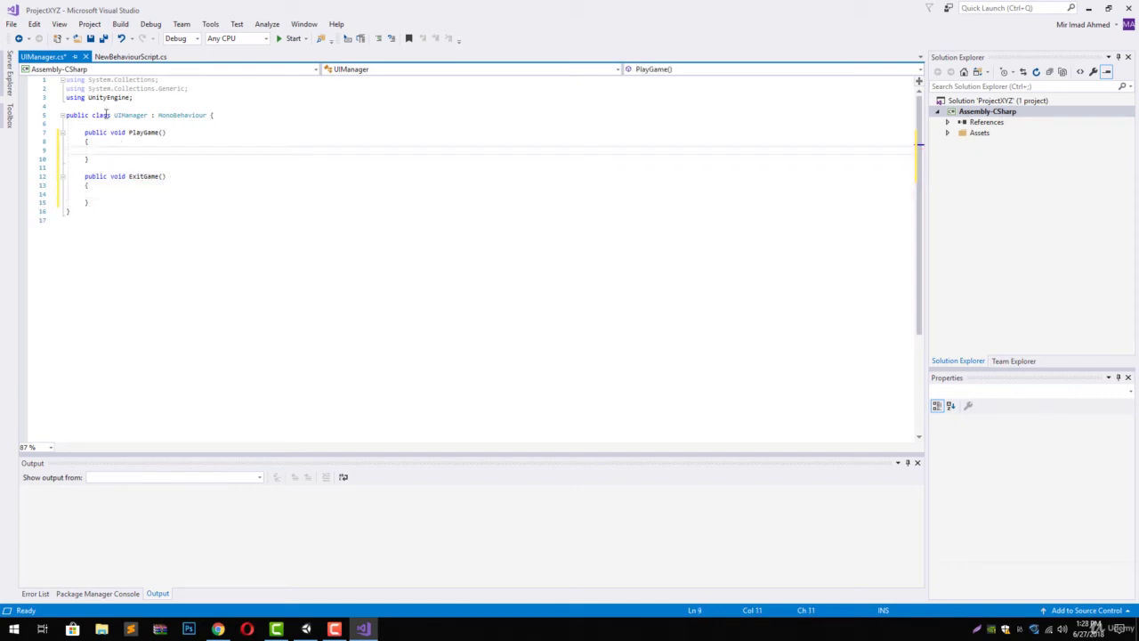
Add the directive "using UnityEngine.SceneManagement;" below the existing using lines, followed by a blank line.
click(87, 106)
text(us)
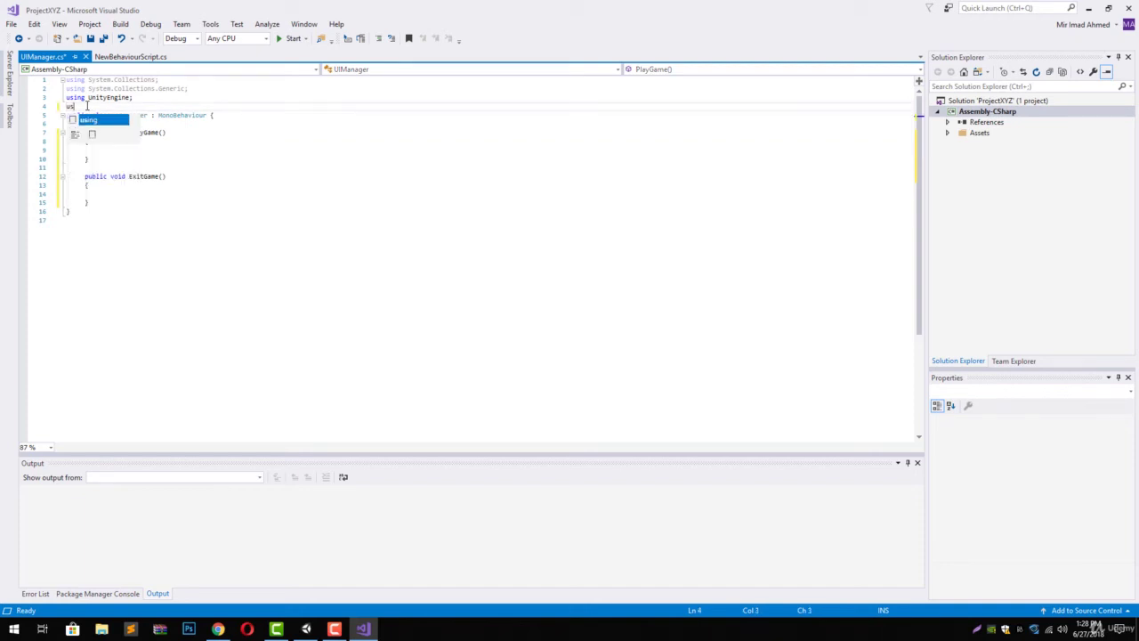
text(ing Unityen)
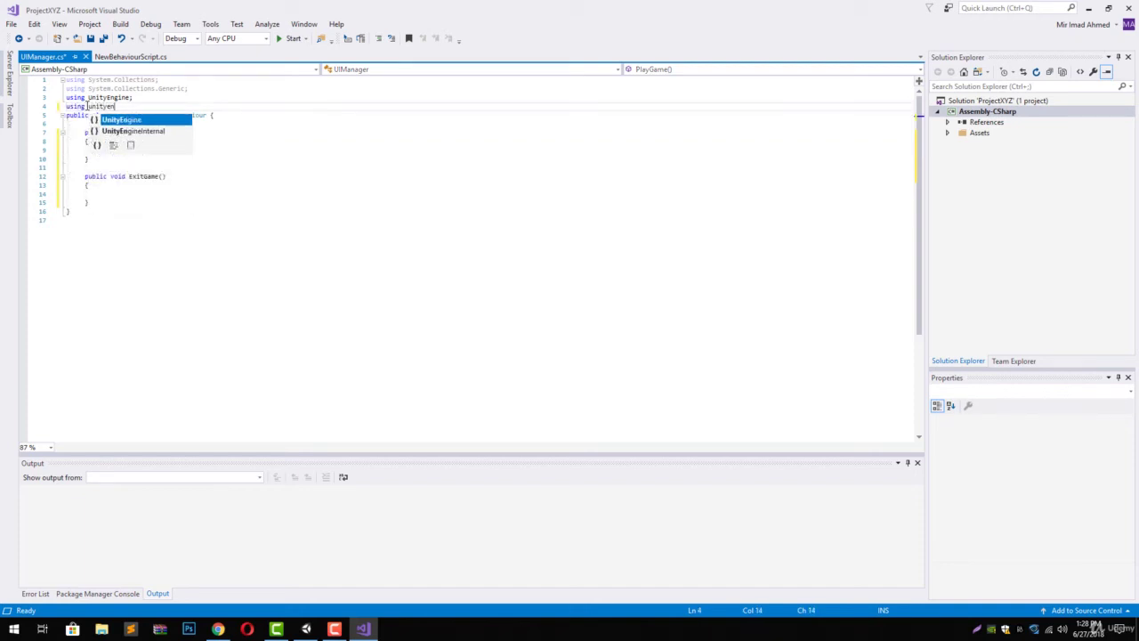
key(Tab)
text(S)
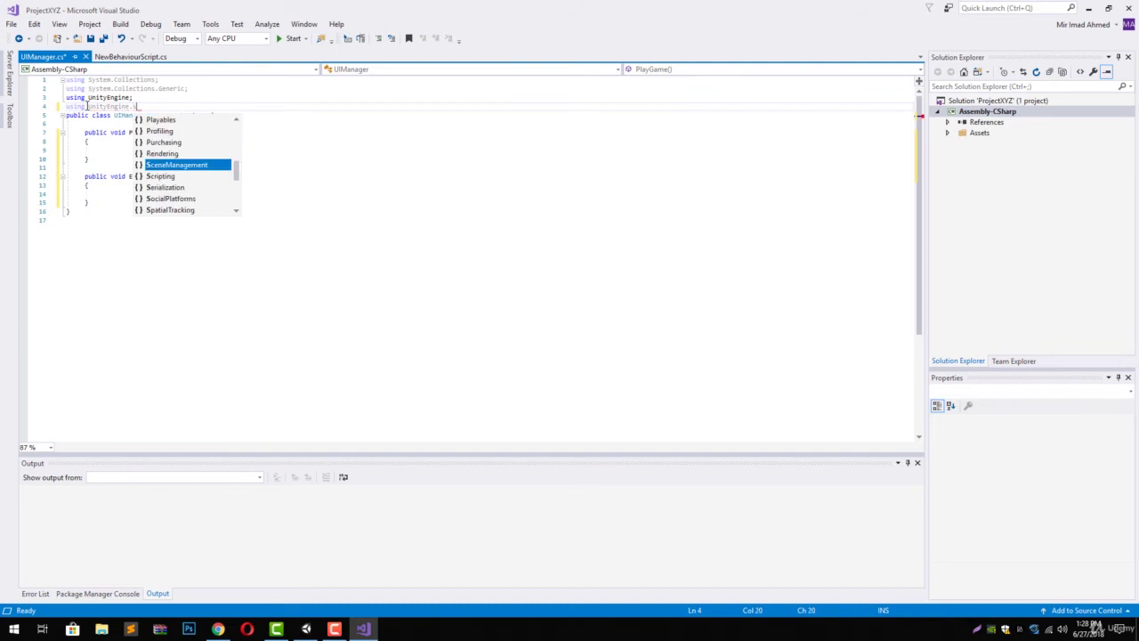
text(ceneManagement;)
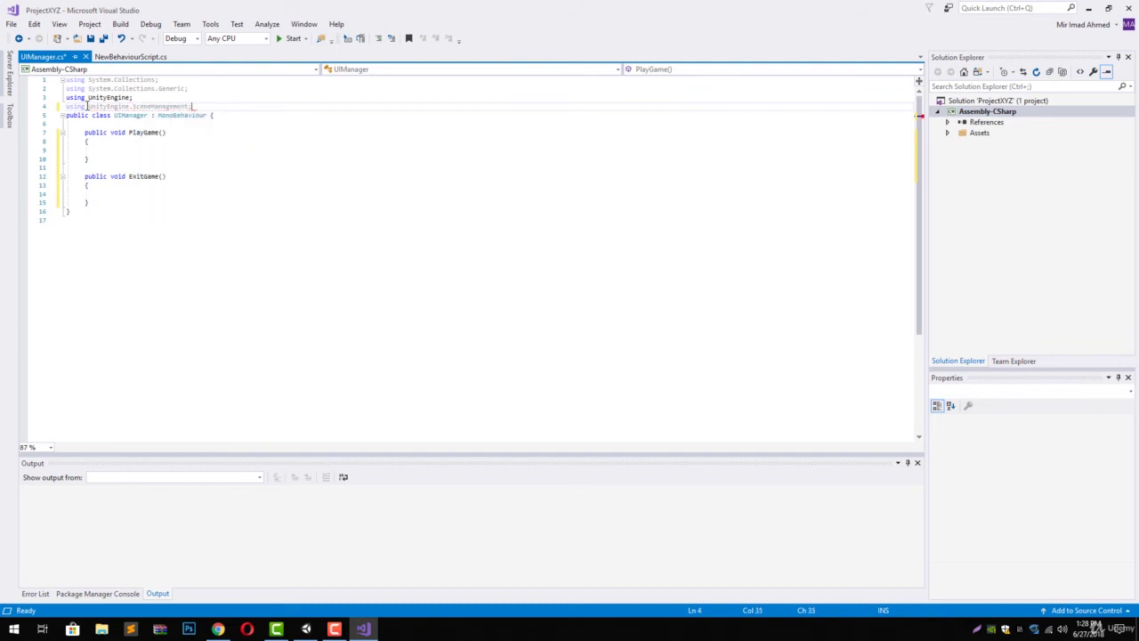
key(Return)
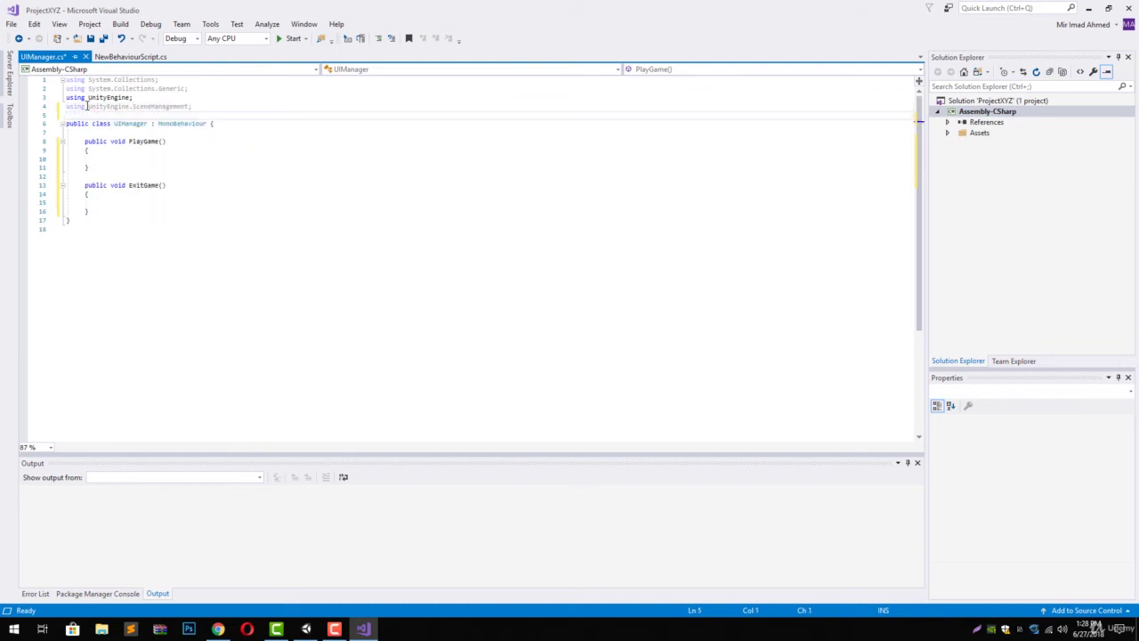
Call SceneManager.LoadScene("game"); in the body of PlayGame().
click(115, 159)
text(S)
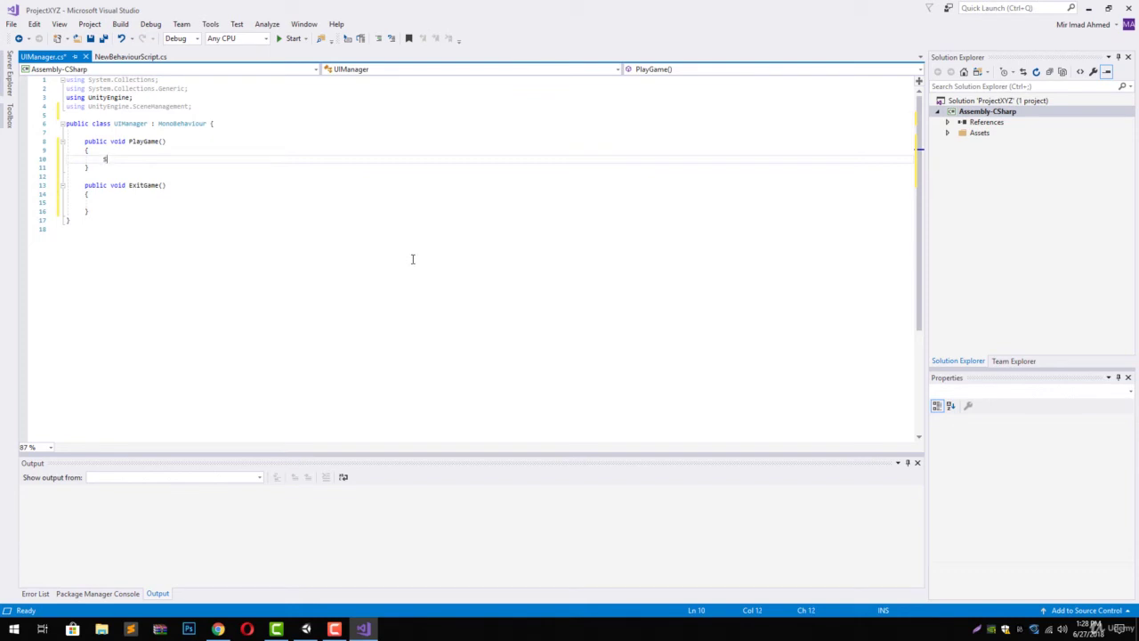
text(cenema)
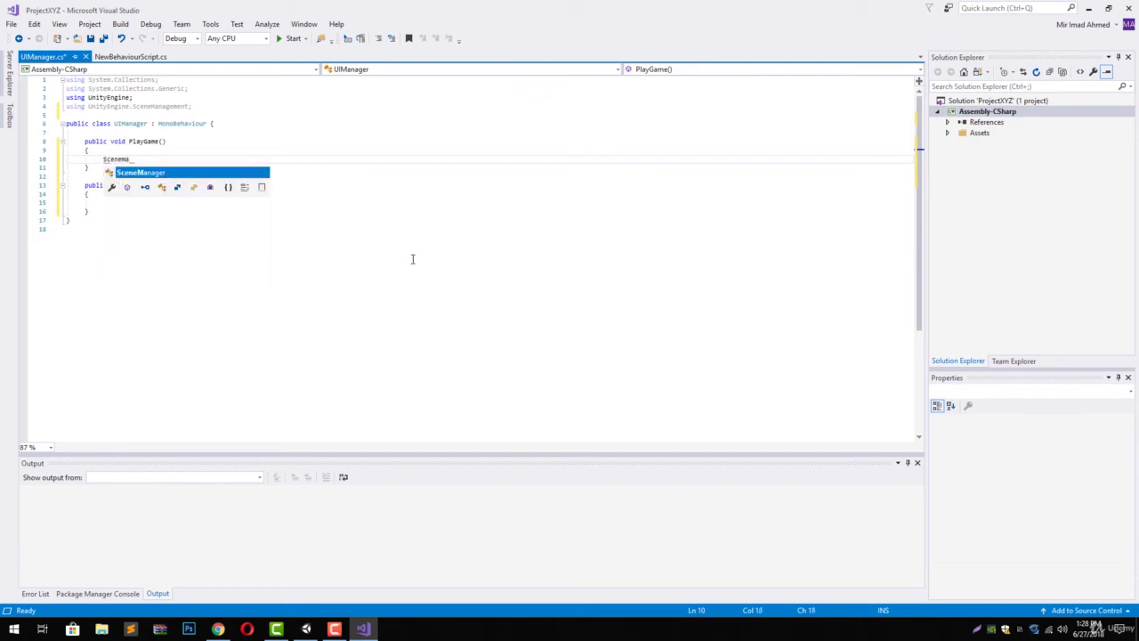
key(Tab)
text(.)
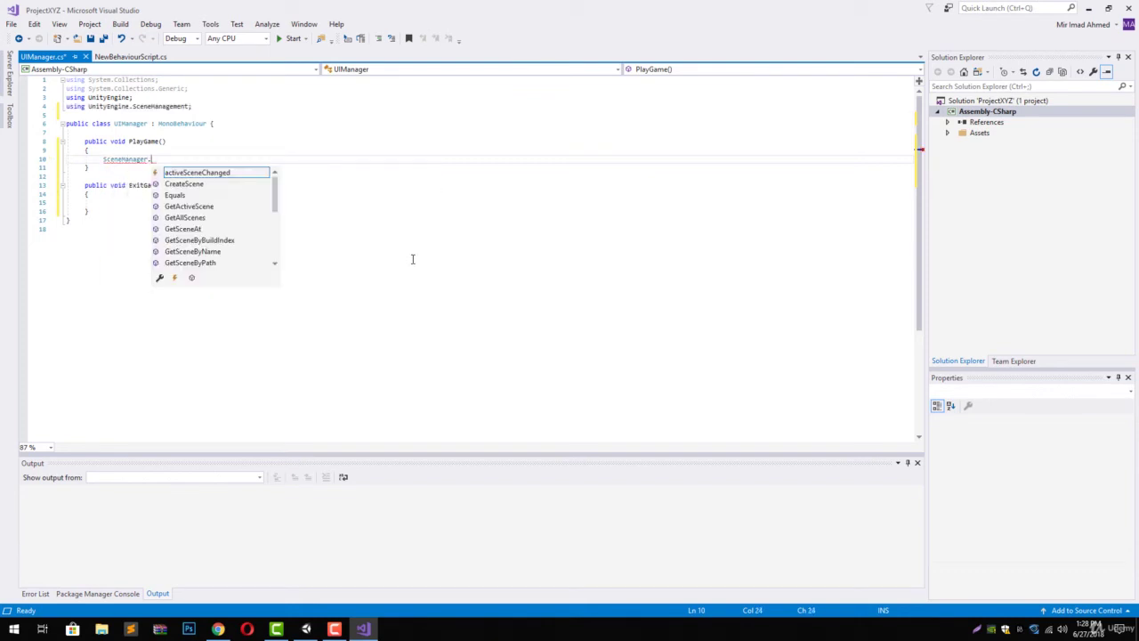
text(load)
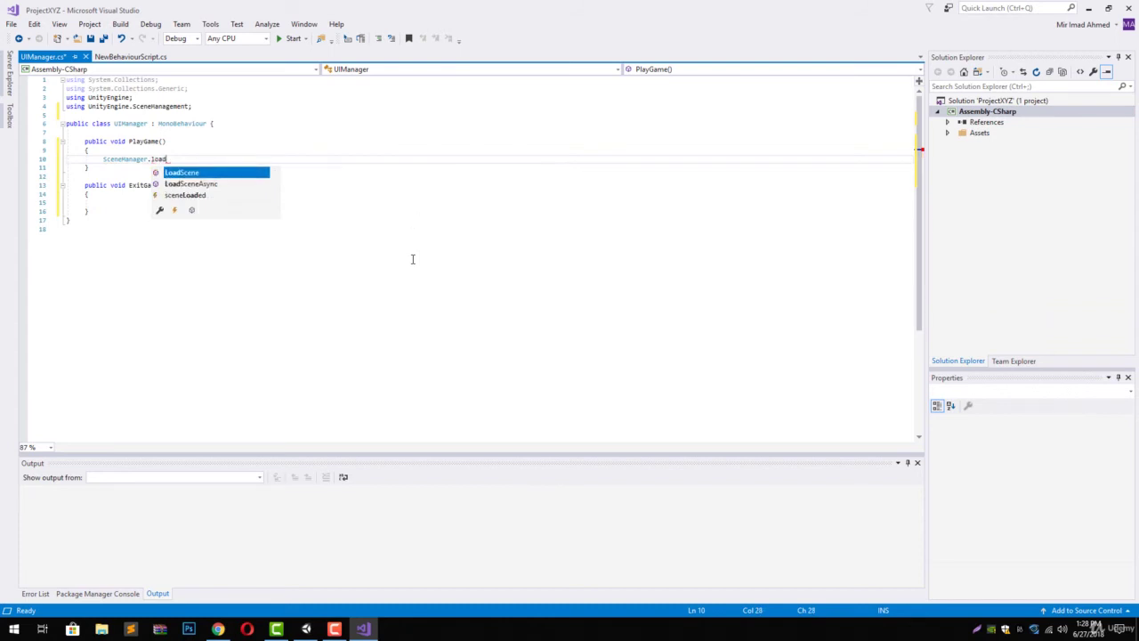
key(Tab)
text(()
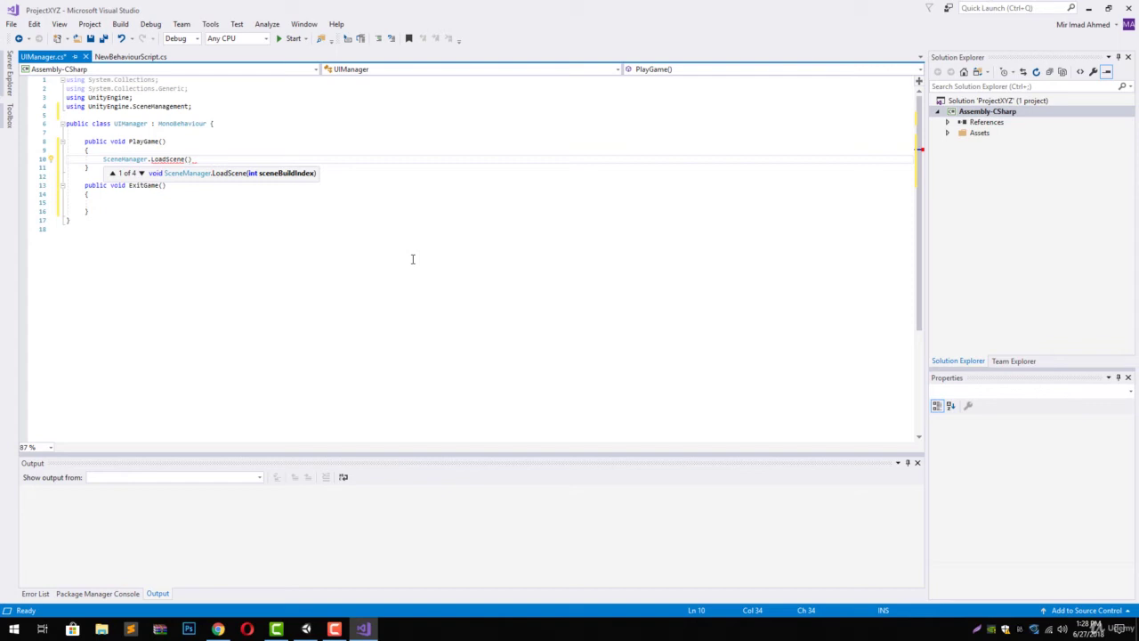
key(Down)
text("game");)
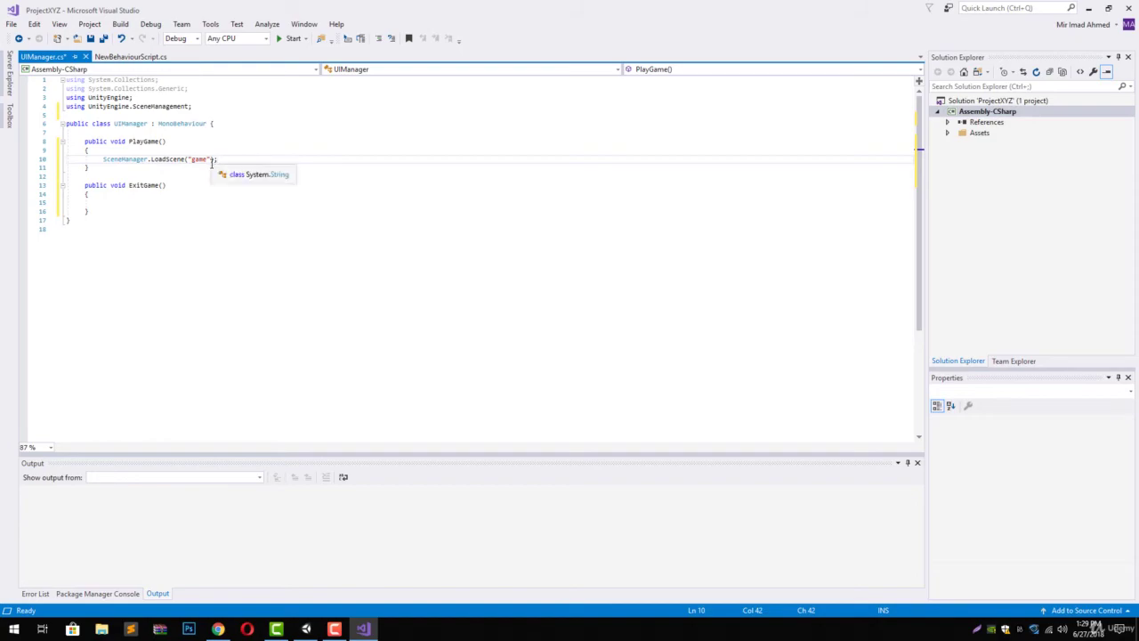
Switch to Unity and add the open menu scene, followed by the game scene from the Scenes folder, to the build's scene list.
click(305, 629)
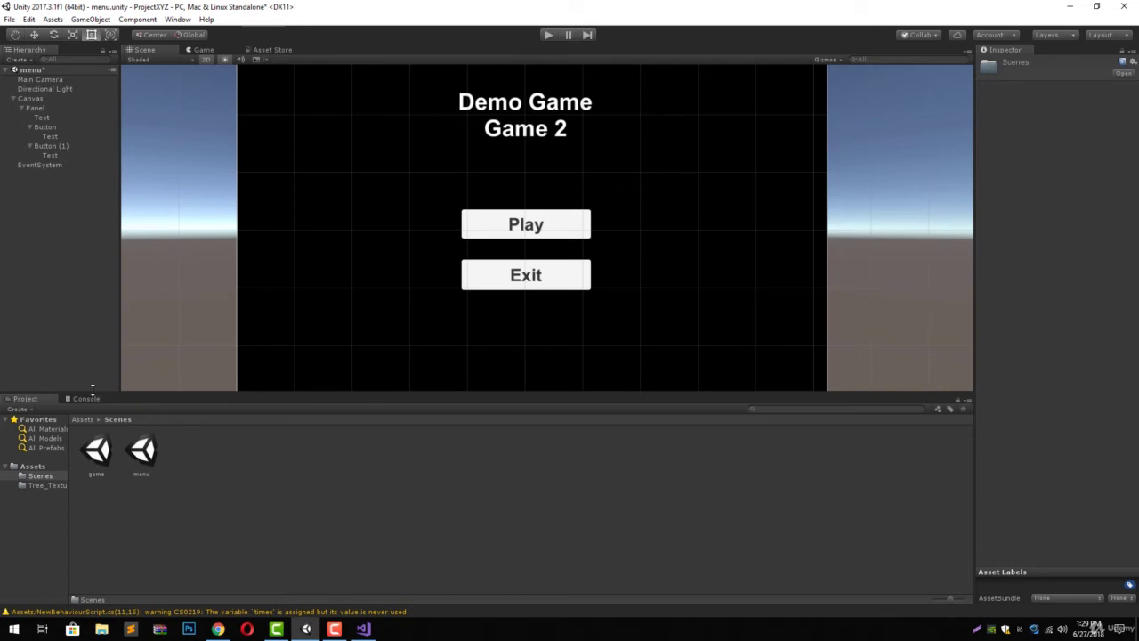
click(9, 19)
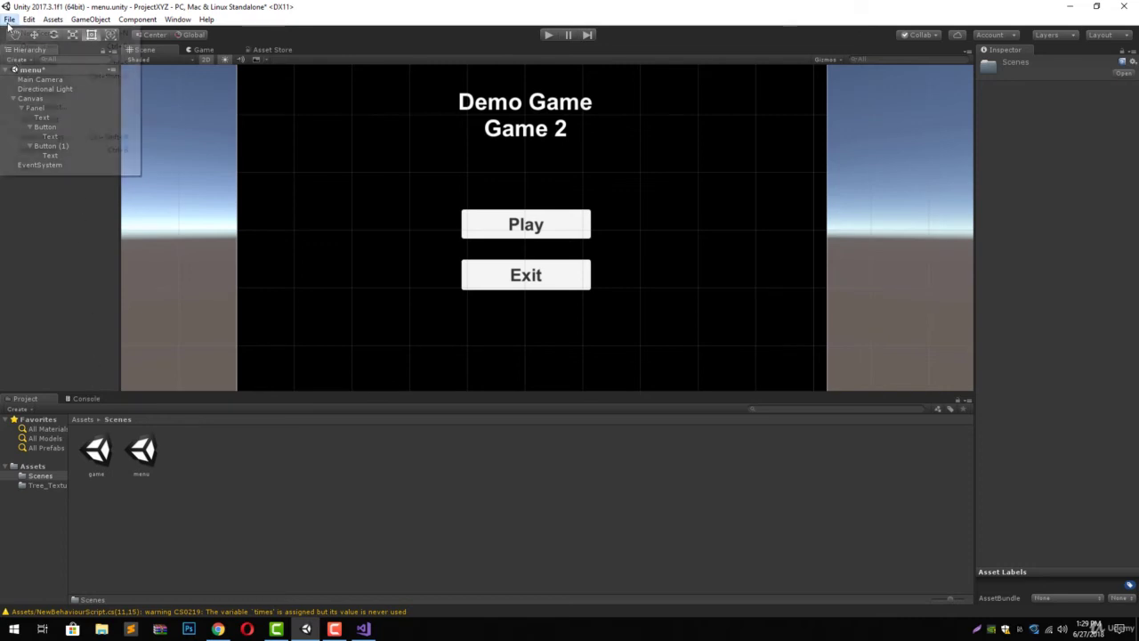
click(49, 137)
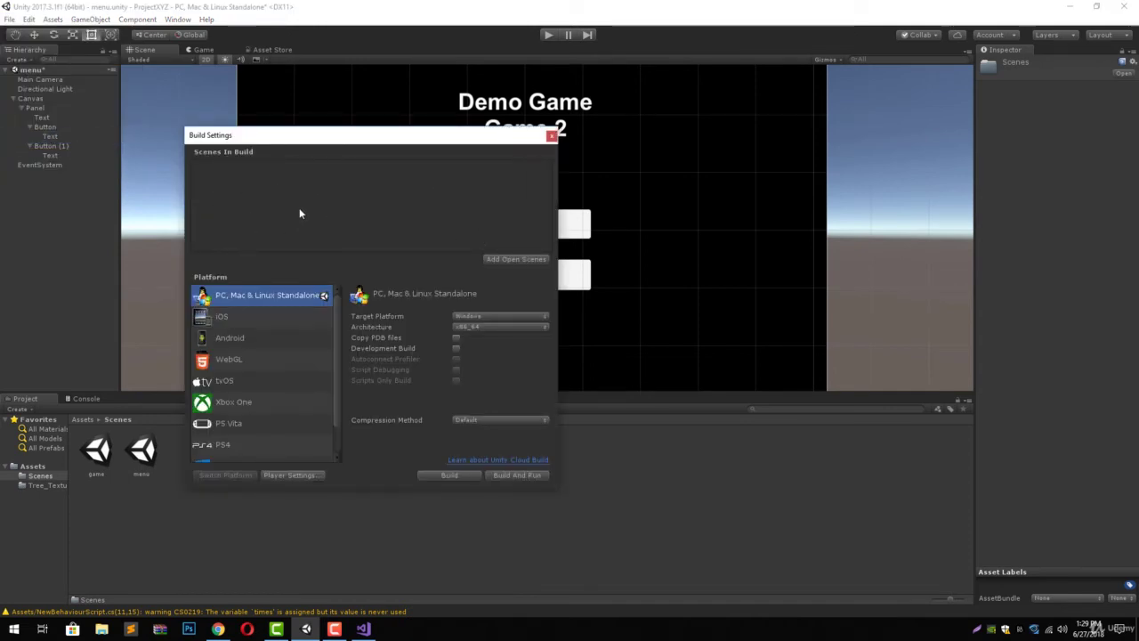
click(512, 259)
drag(279, 141, 394, 141)
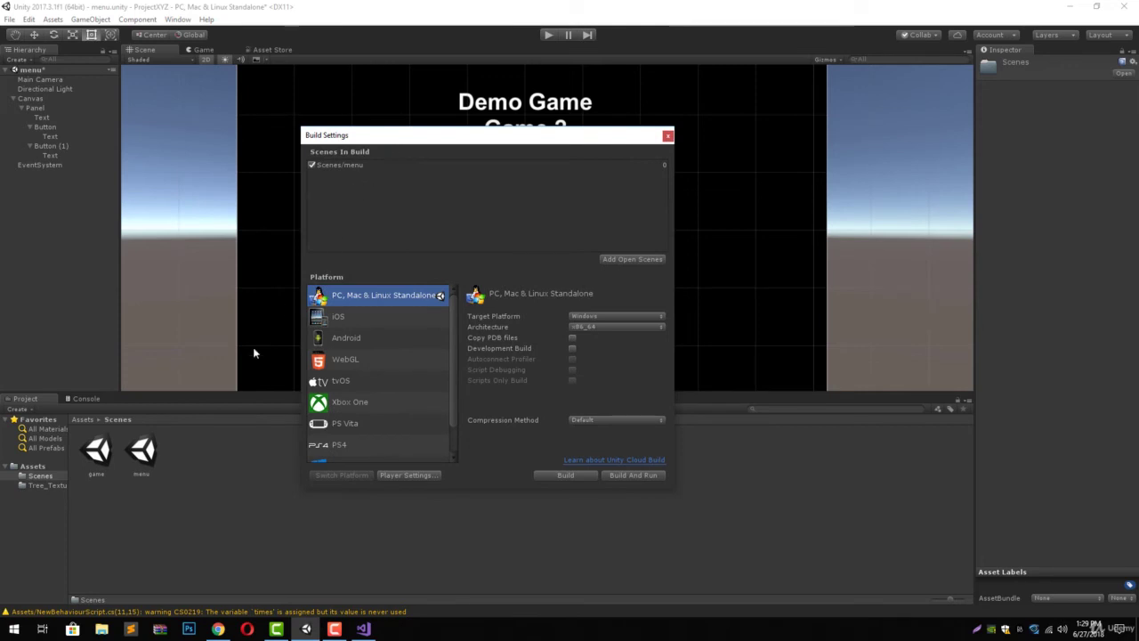
drag(99, 449, 393, 234)
drag(399, 220, 399, 221)
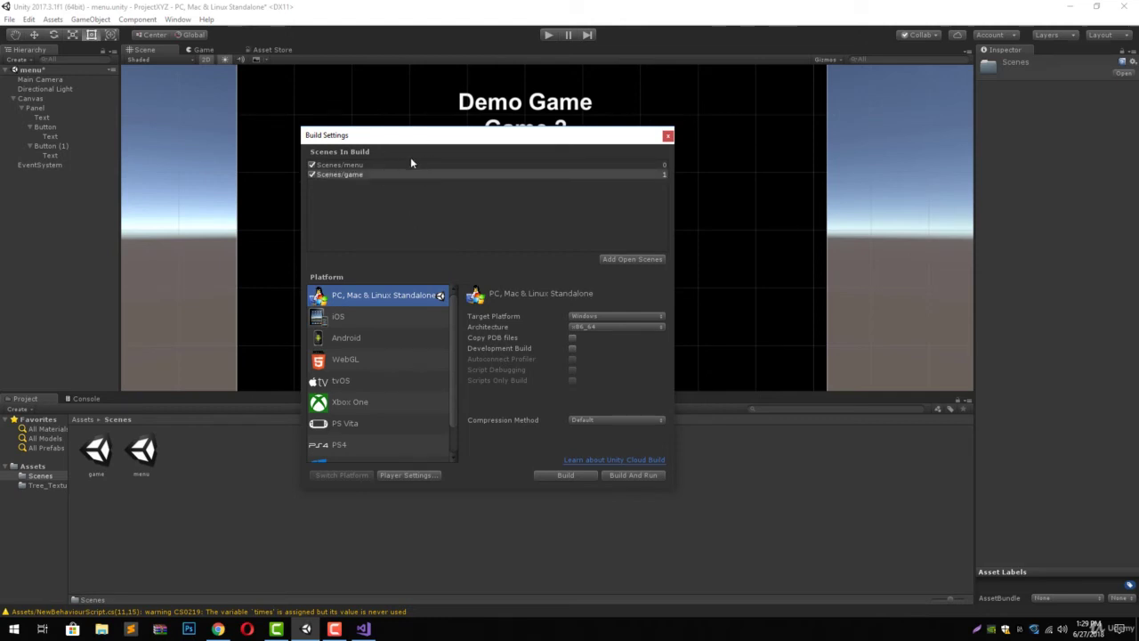
click(666, 165)
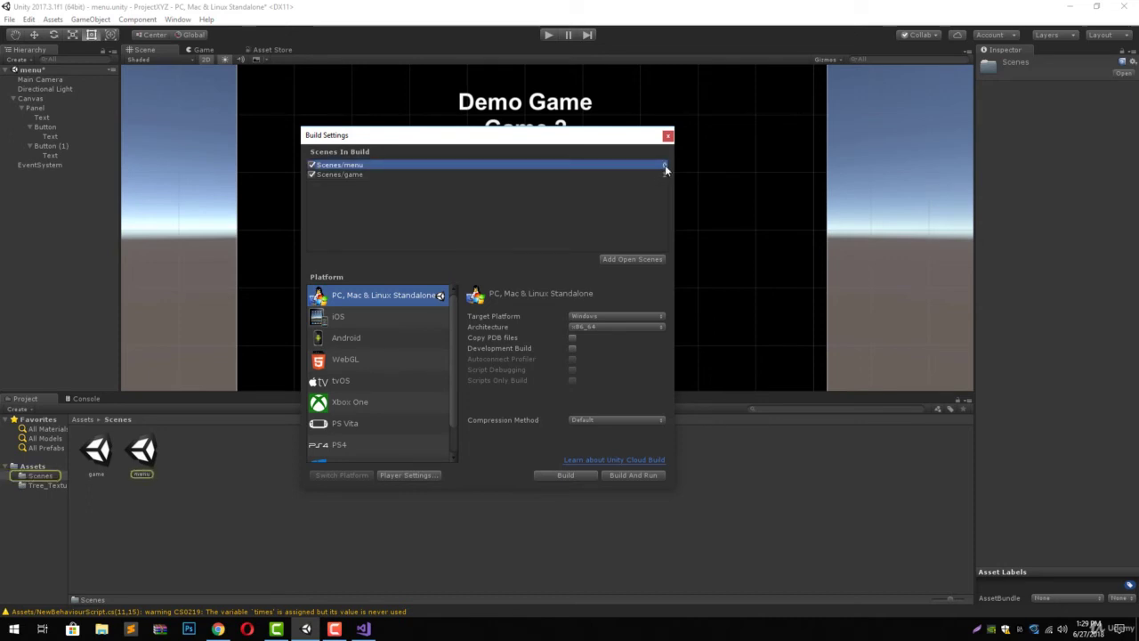
click(665, 175)
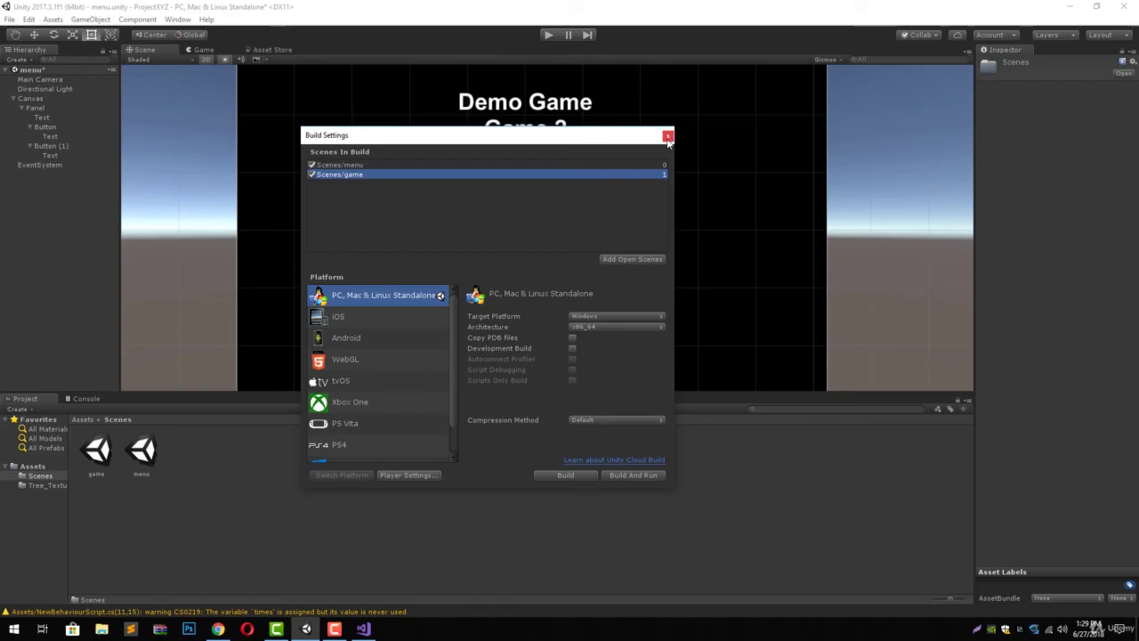
Switch to Visual Studio, call Application.Quit(); in the body of ExitGame(), and save the UIManager script.
click(363, 628)
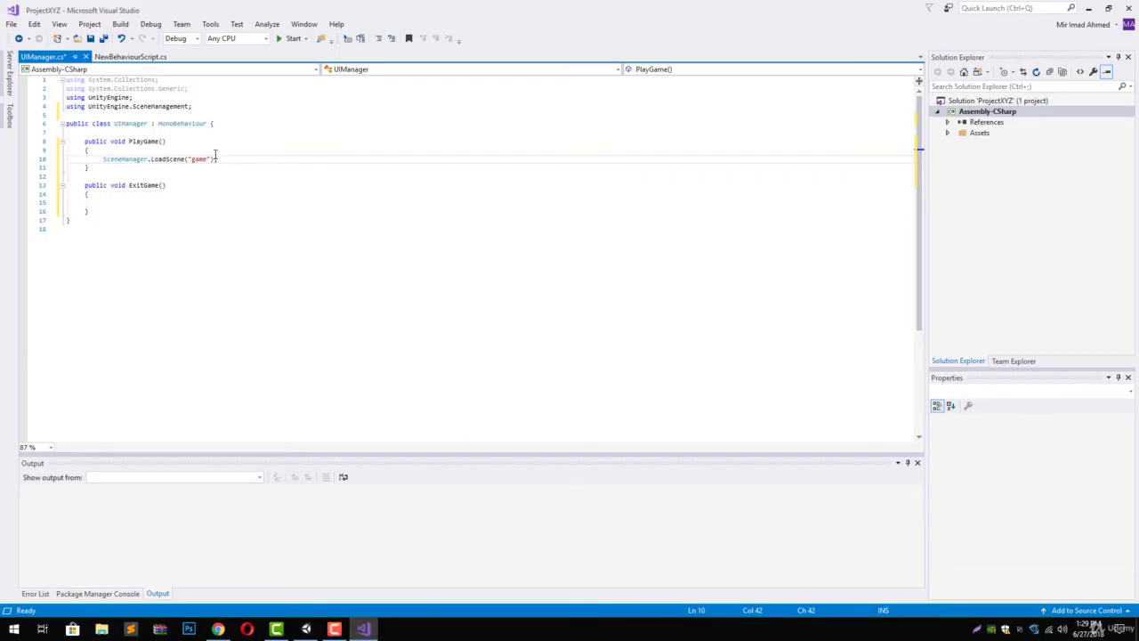
click(274, 203)
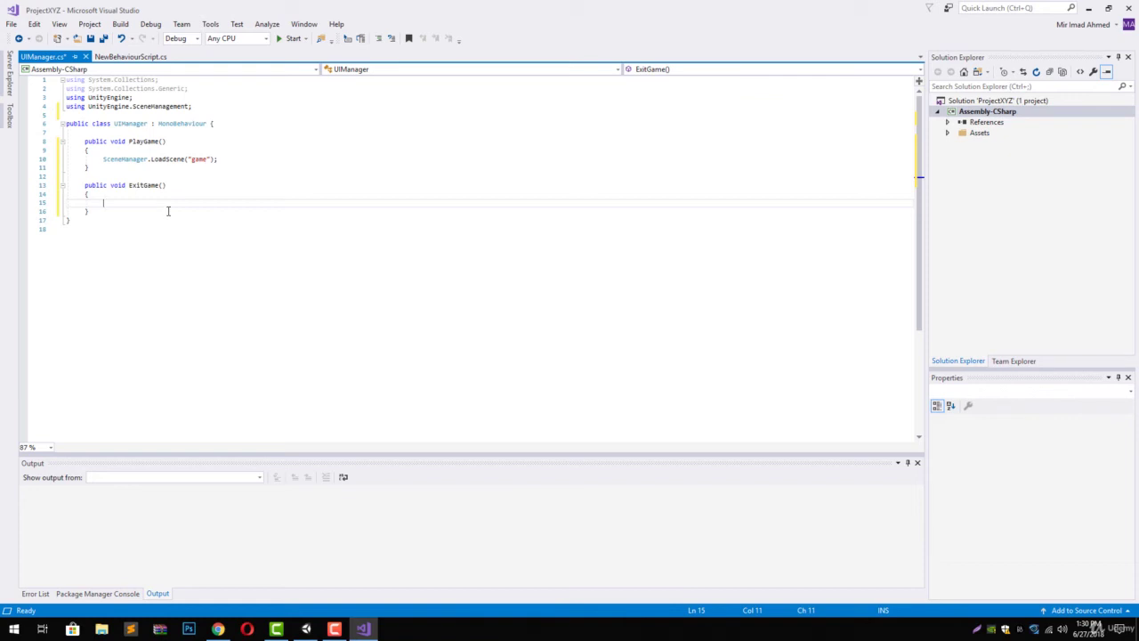
text(Application.)
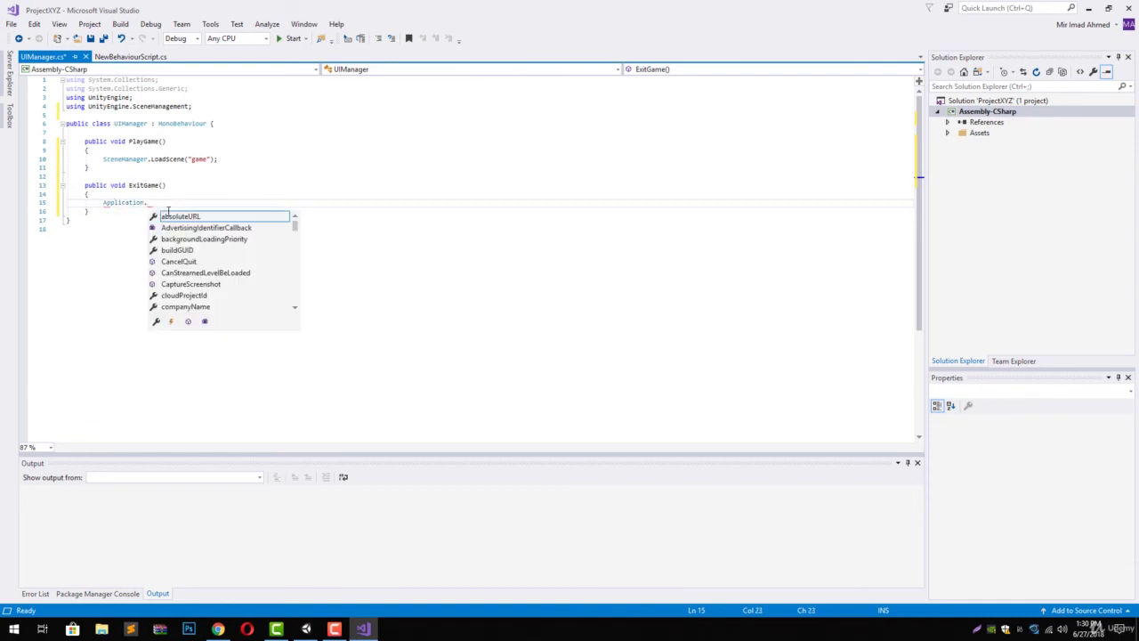
text(q)
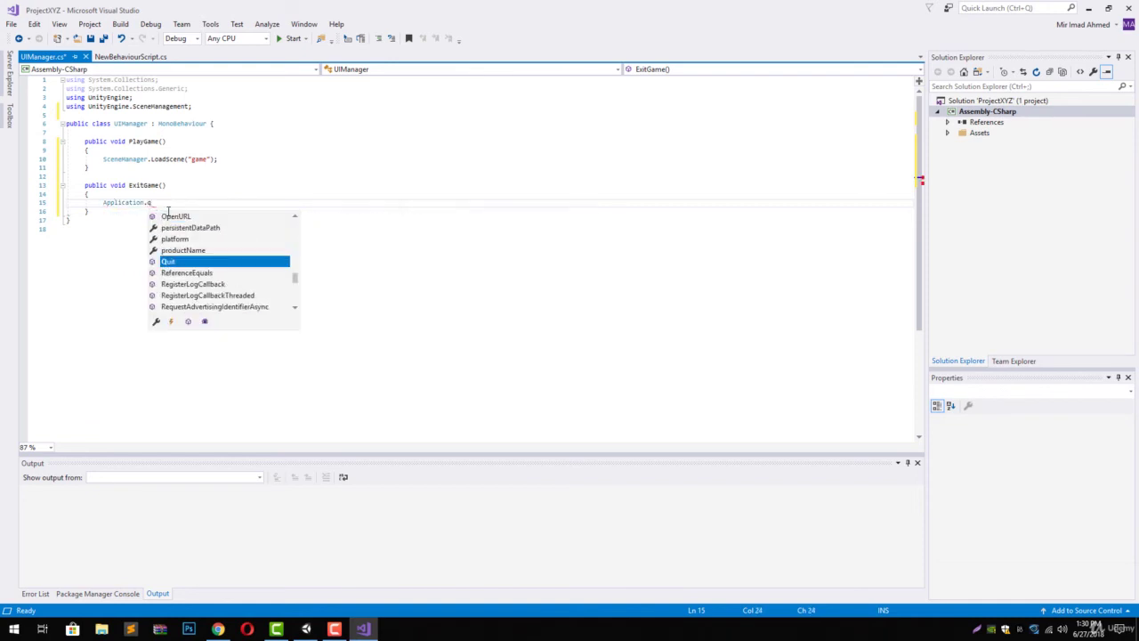
text(();)
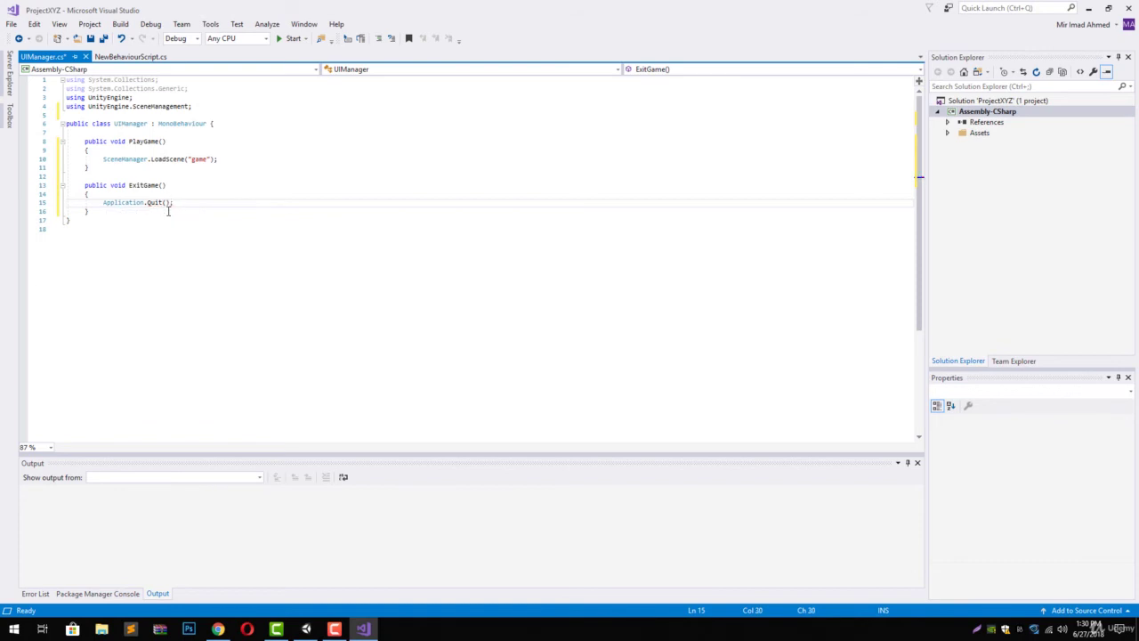
key(ctrl+s)
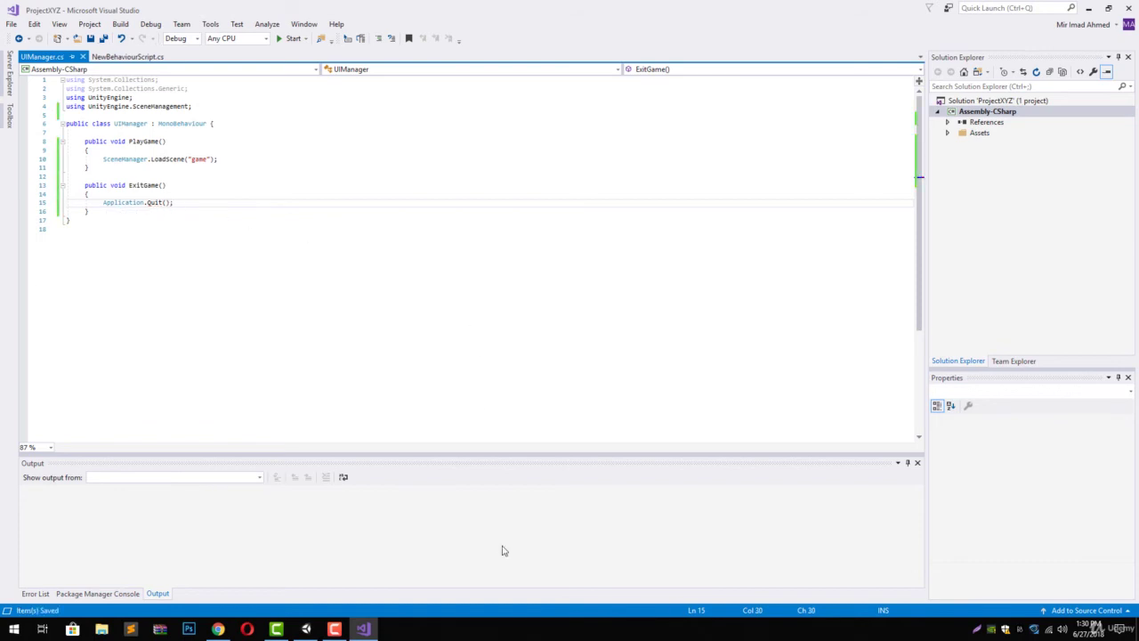
Switch to Unity, close the build settings and add an empty On Click () entry to the Play button.
click(308, 630)
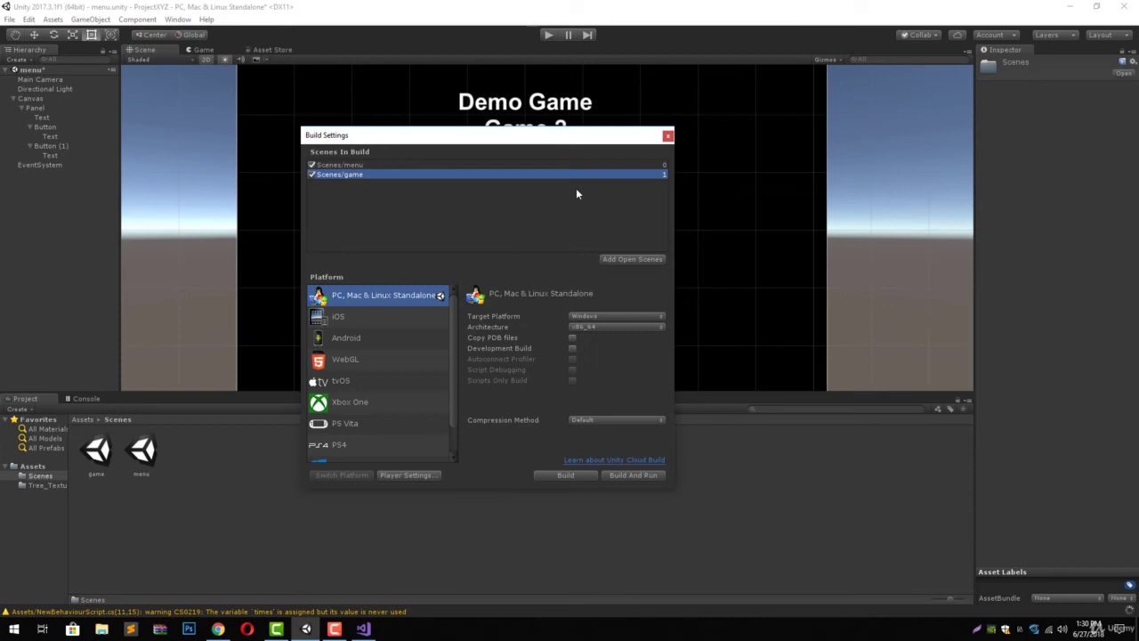
click(669, 137)
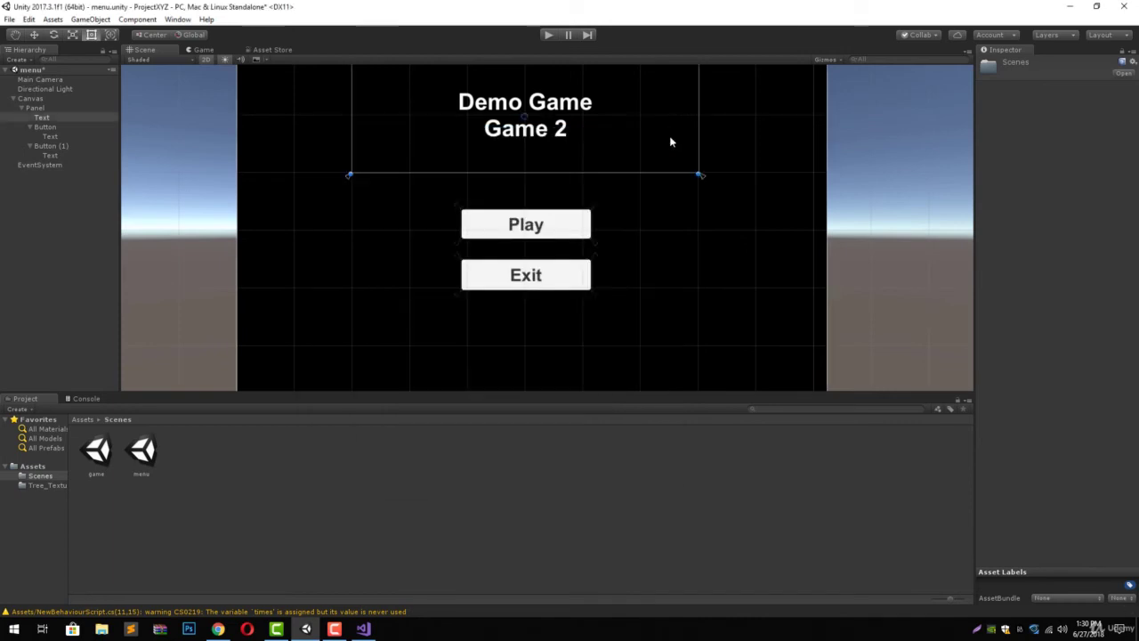
click(552, 230)
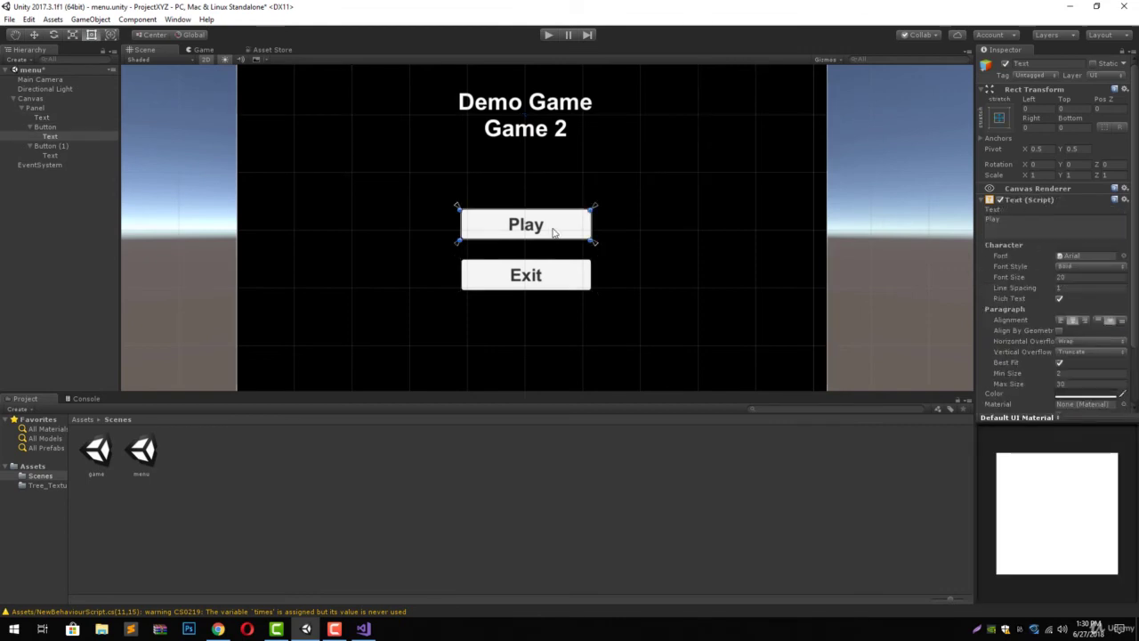
scroll(1067, 263, down, 3)
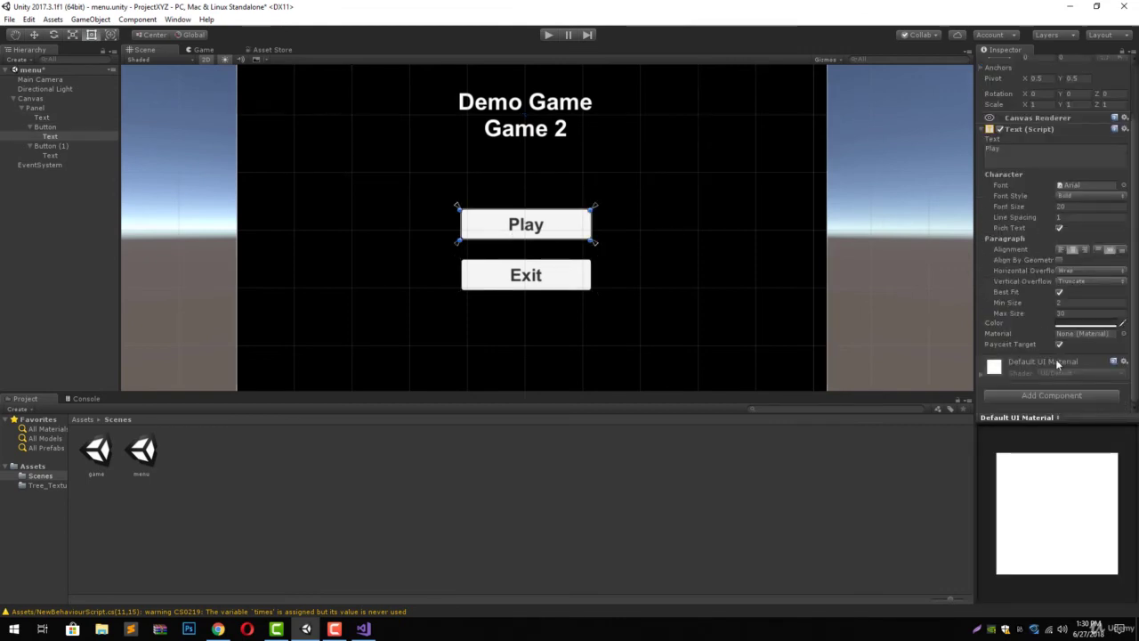
double_click(64, 128)
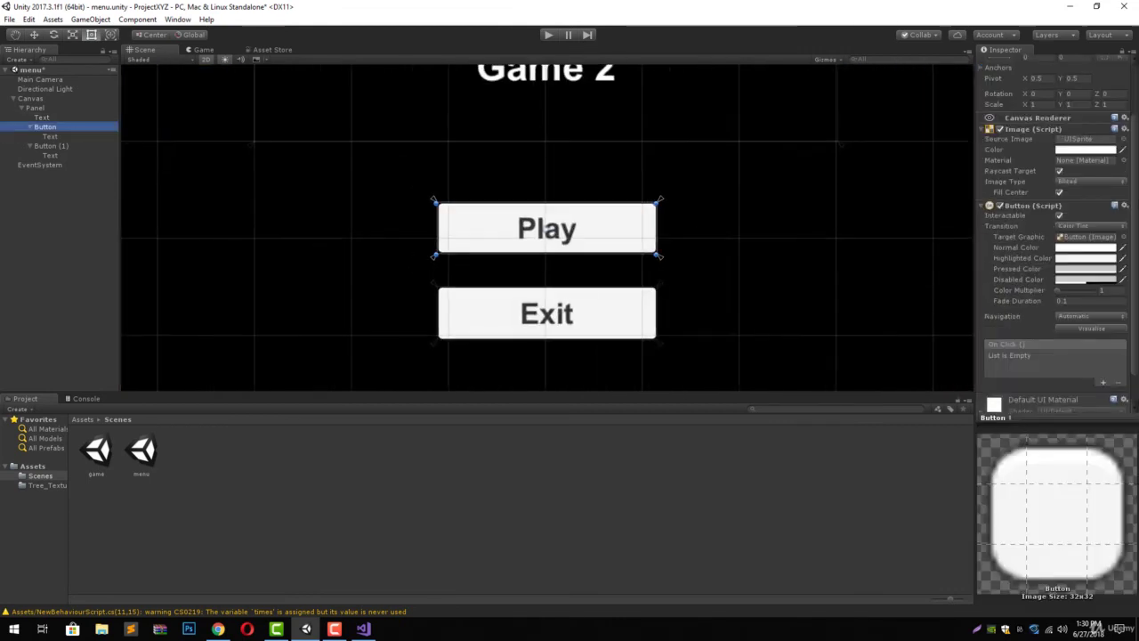
scroll(1032, 278, down, 1)
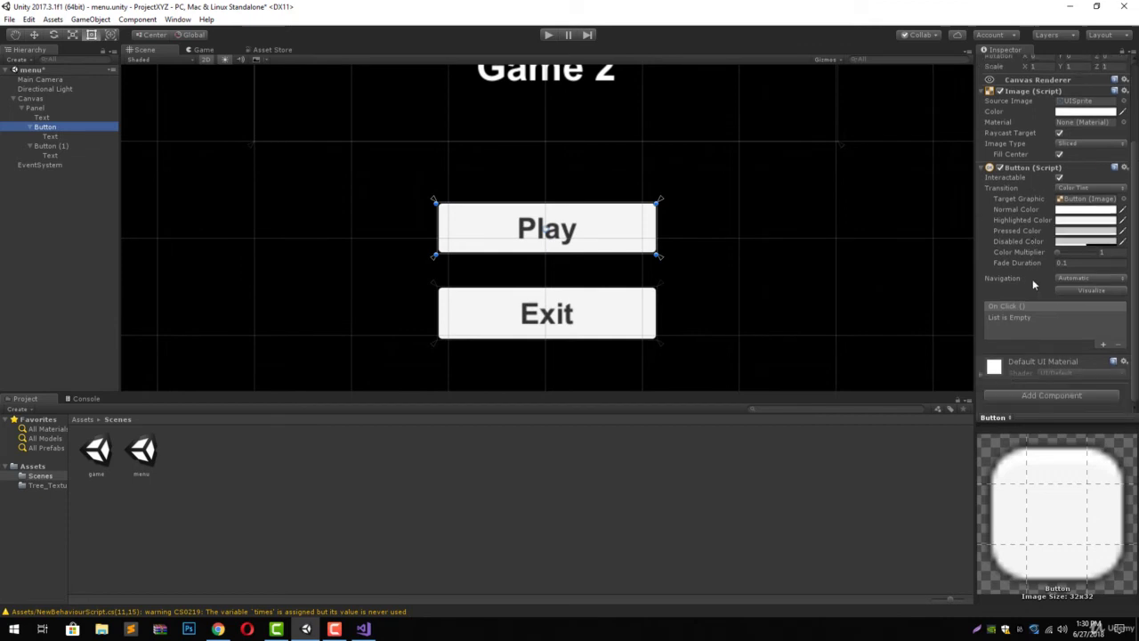
click(1102, 345)
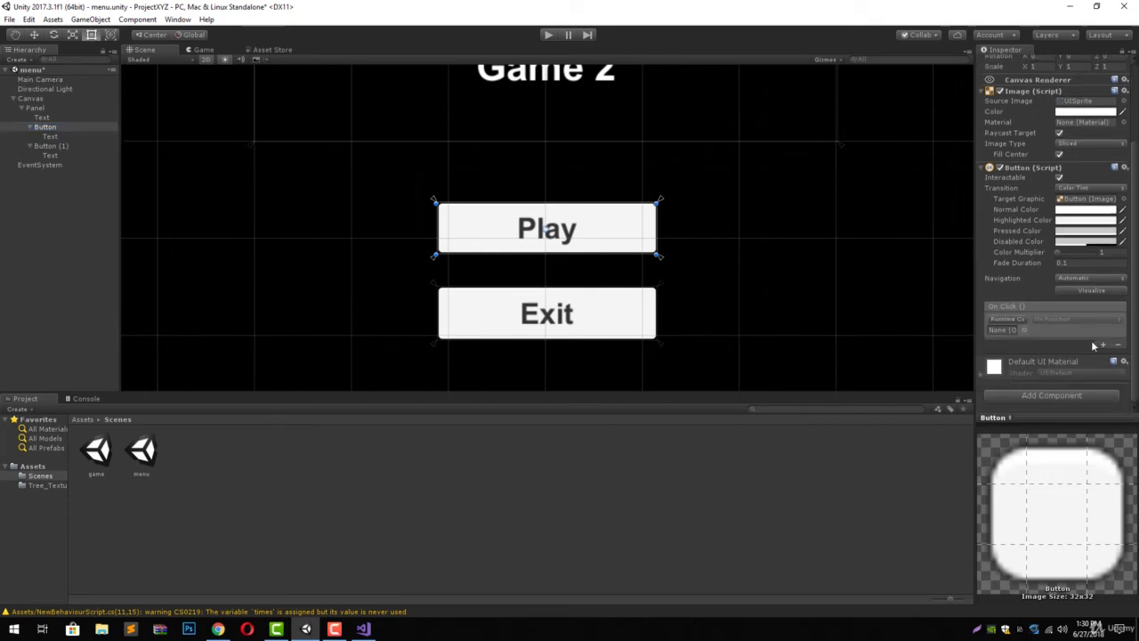
Assign the scene's Canvas to the Play button's On Click () entry and choose UIManager's PlayGame () as its function.
drag(972, 318, 858, 316)
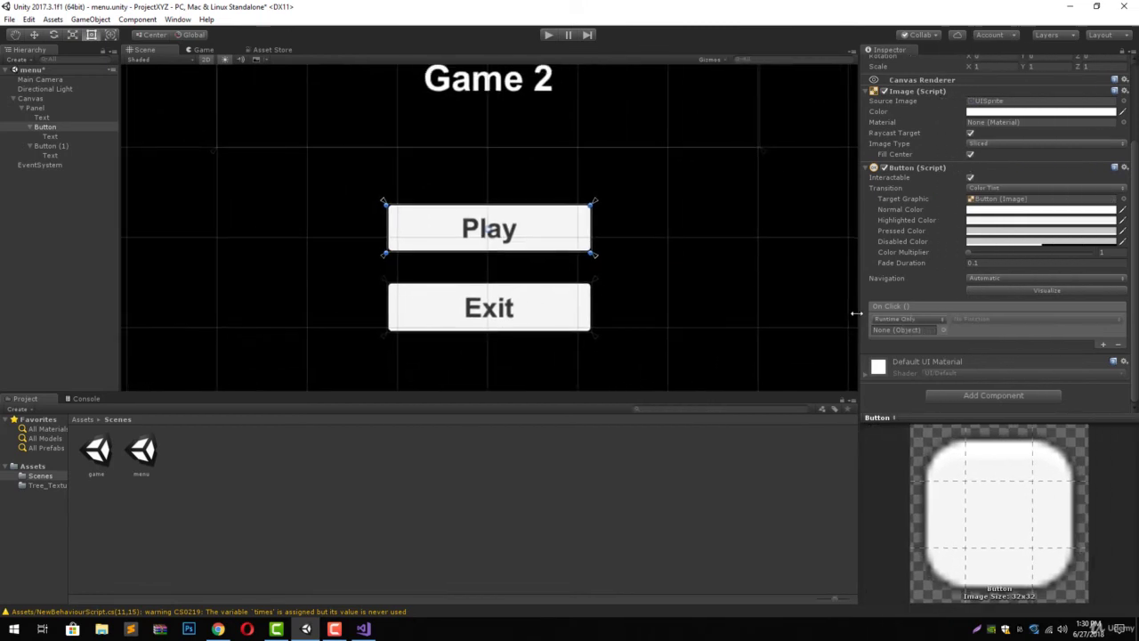
click(943, 329)
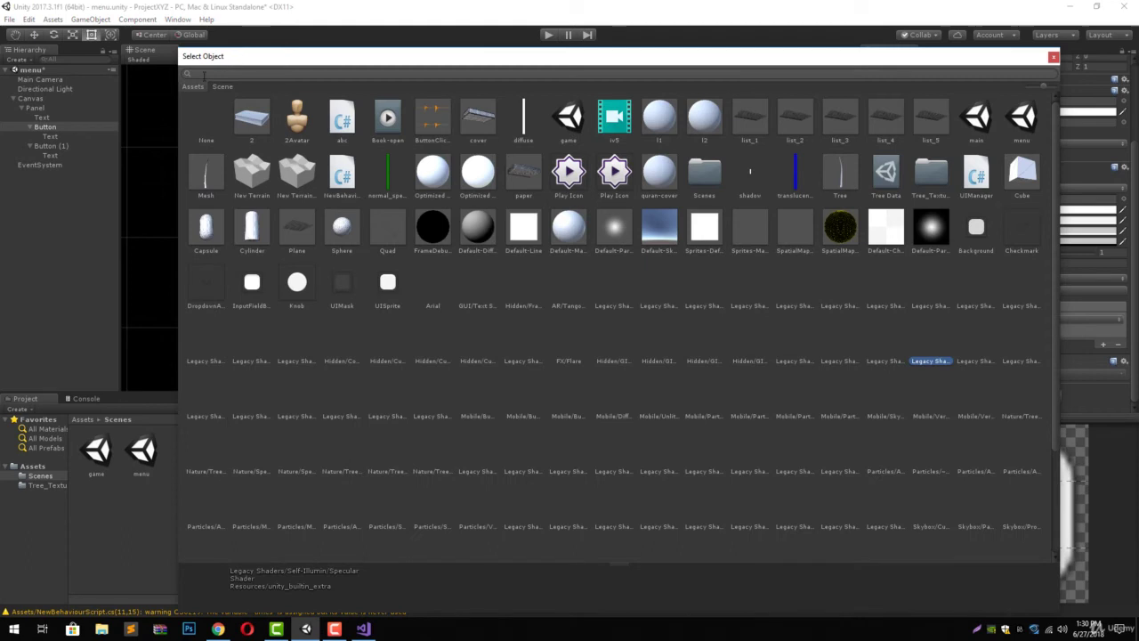
click(222, 87)
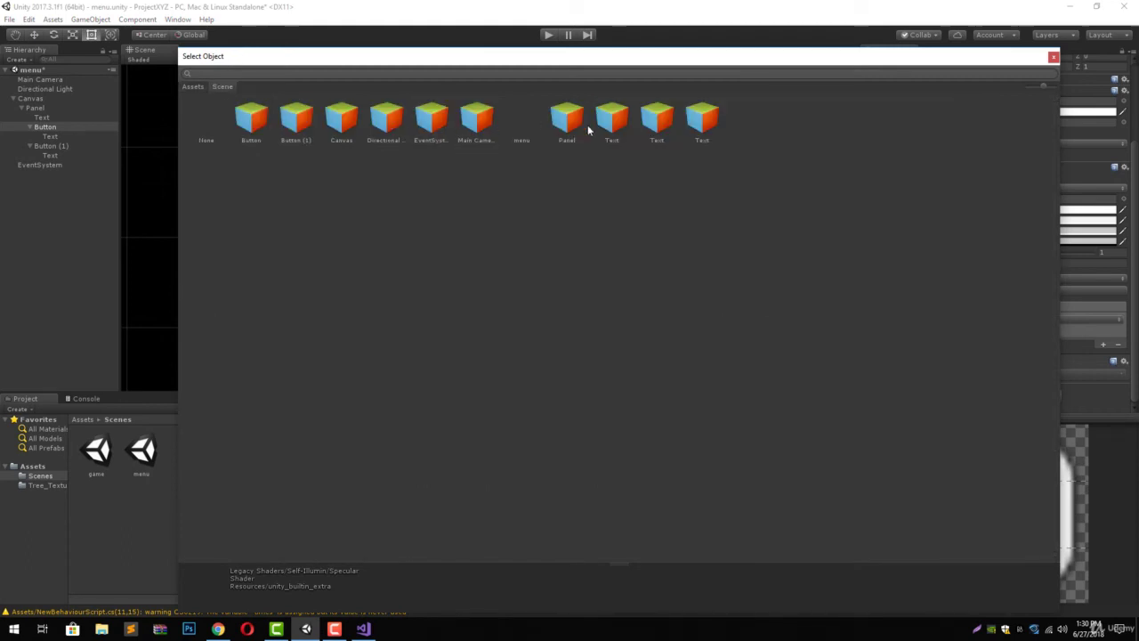
click(338, 122)
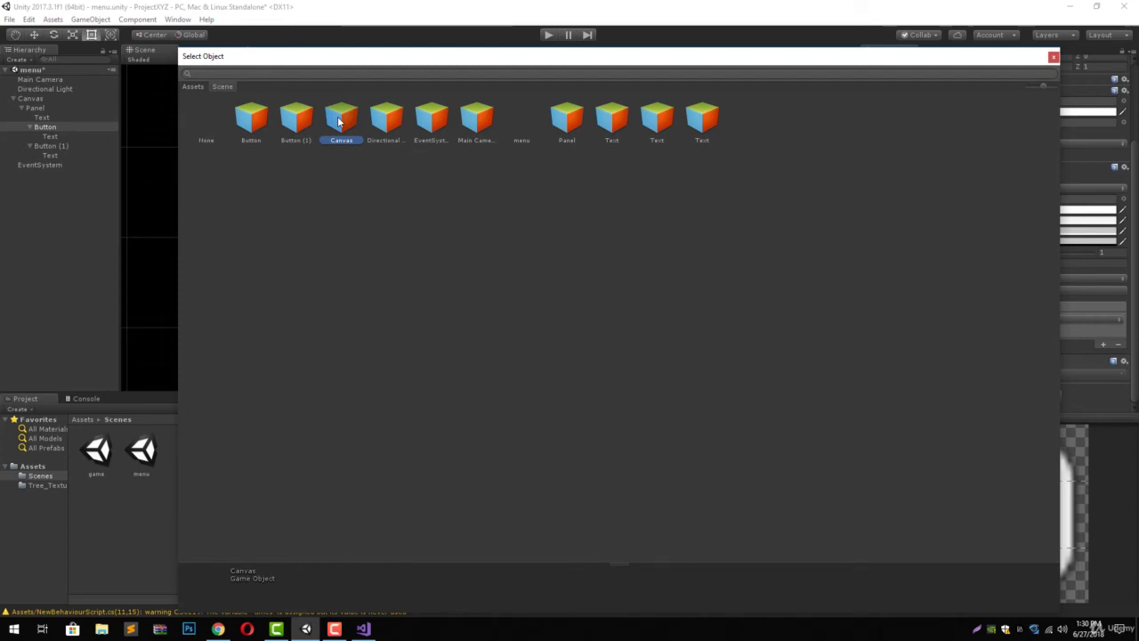
double_click(338, 122)
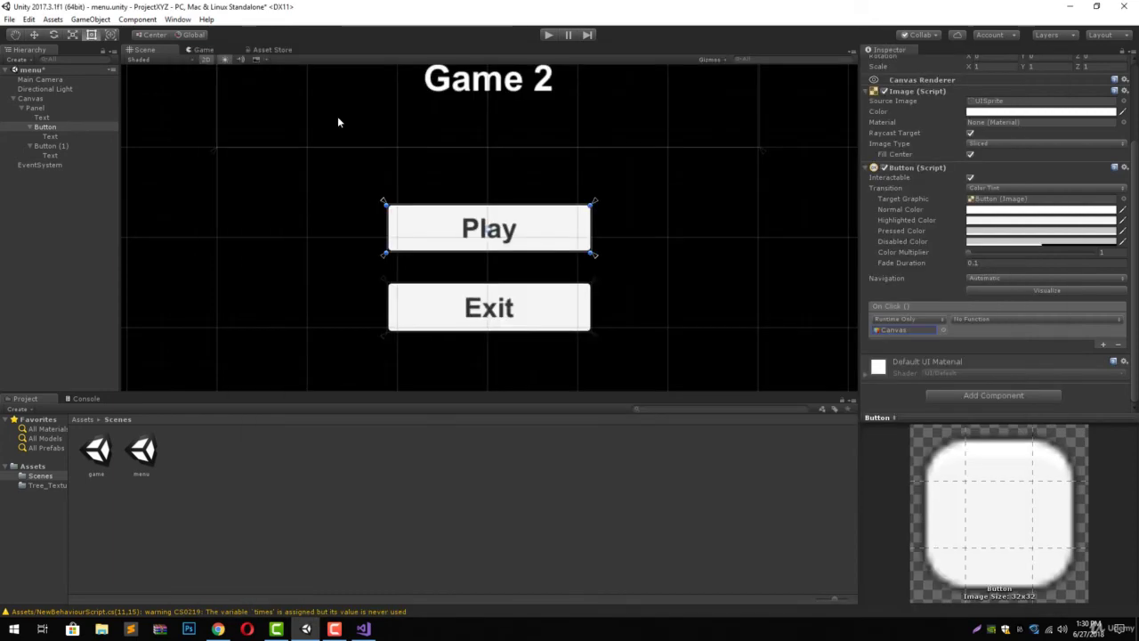
click(968, 320)
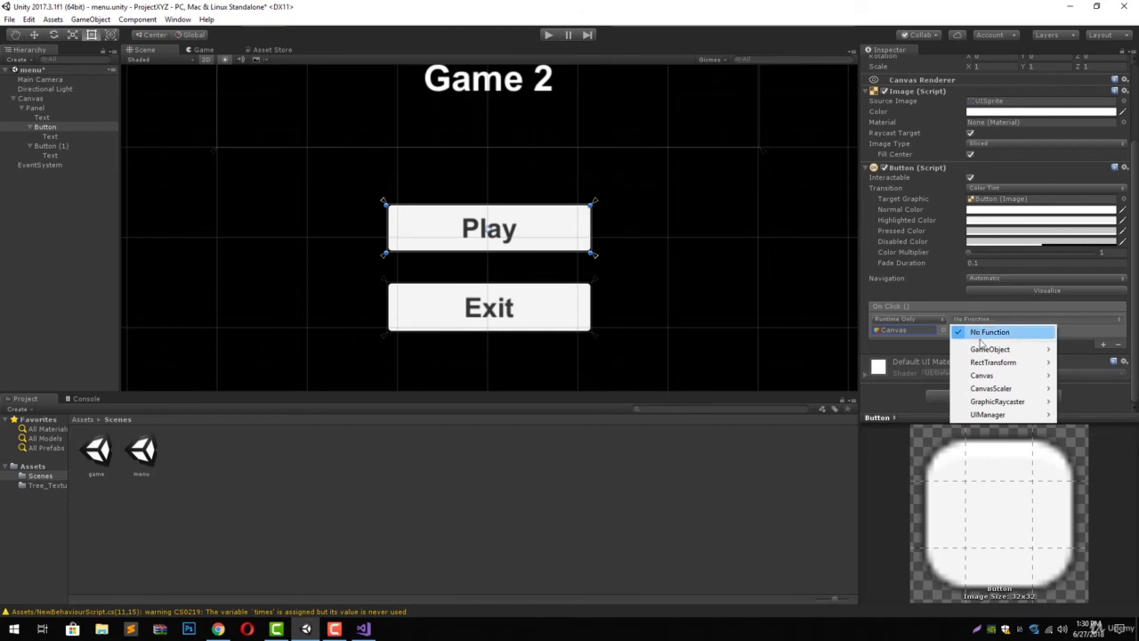
mouse_move(1014, 354)
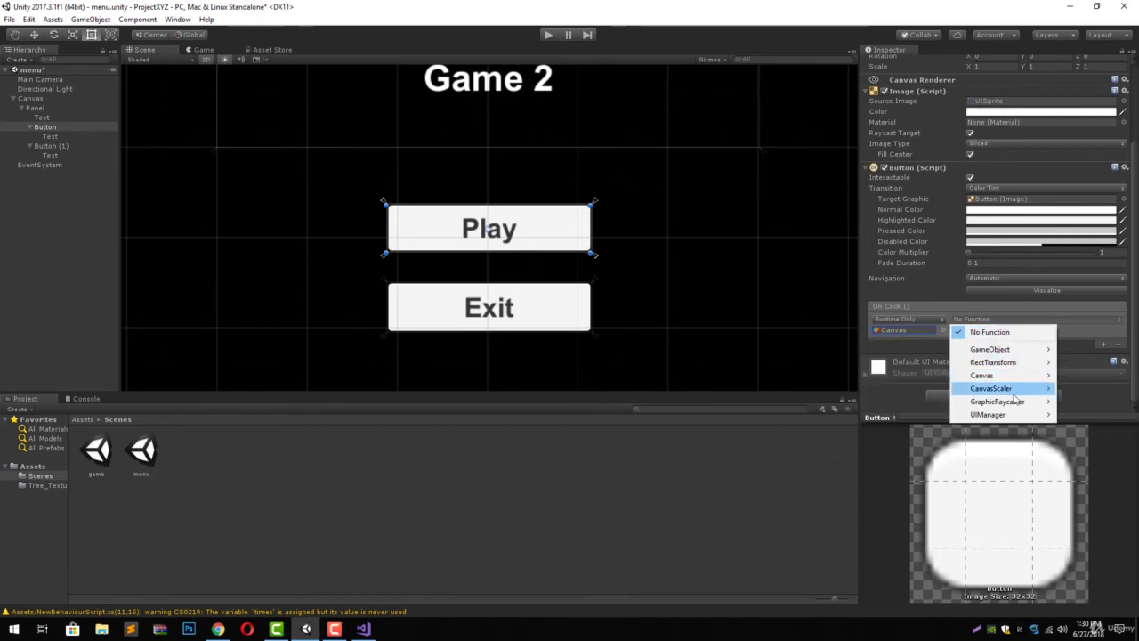
mouse_move(989, 416)
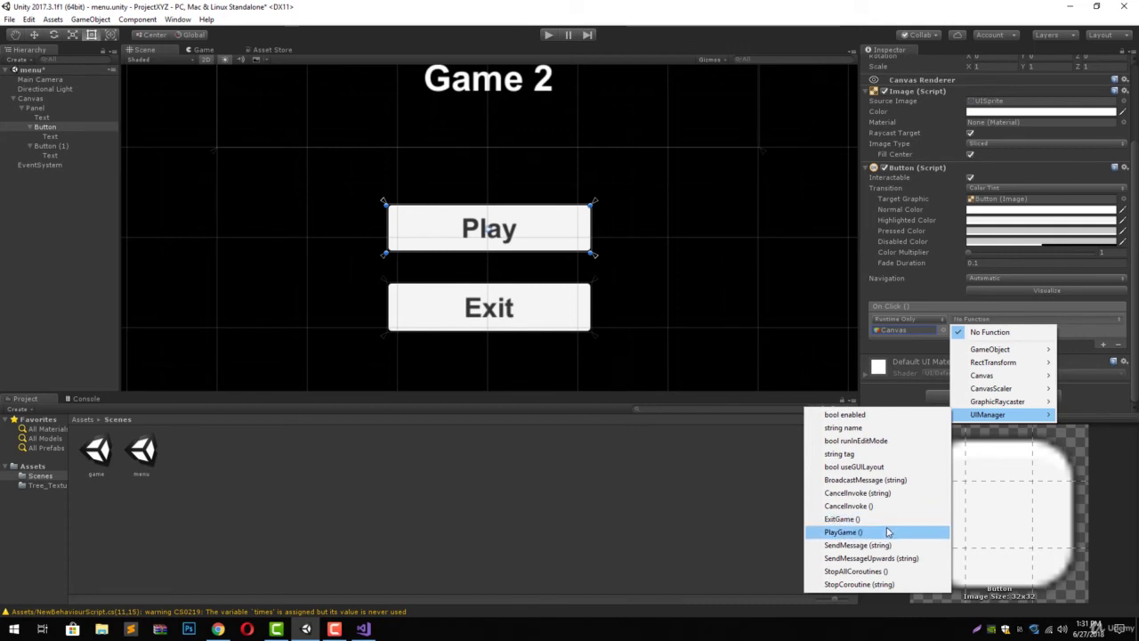
click(887, 531)
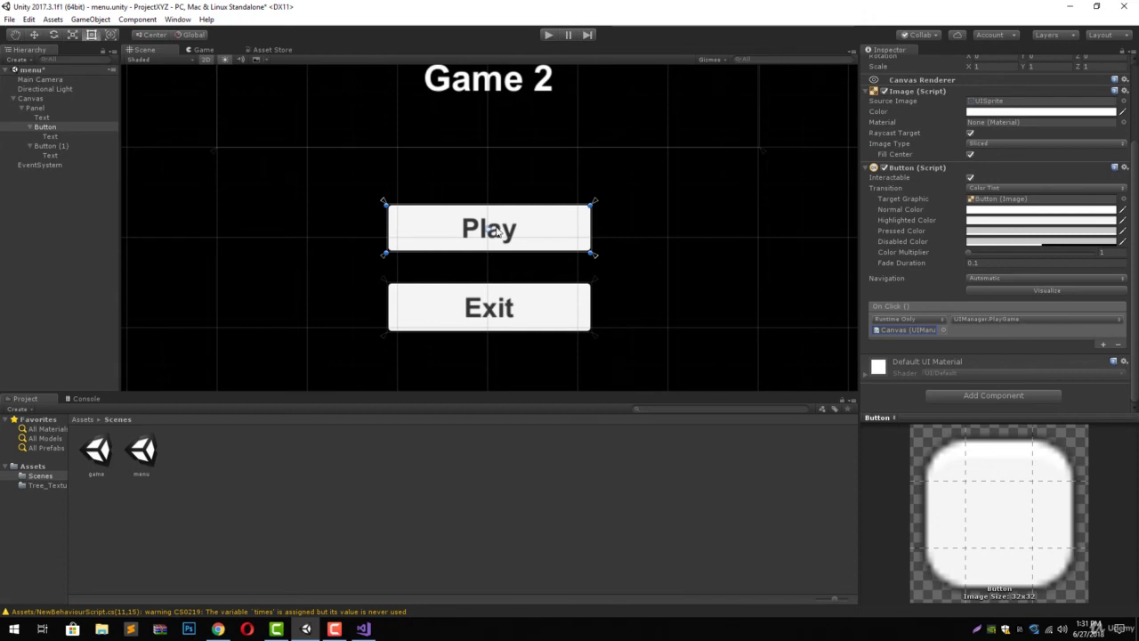
Add an On Click () entry to the Exit button that calls UIManager's ExitGame () on the Canvas, and save the menu scene.
click(55, 146)
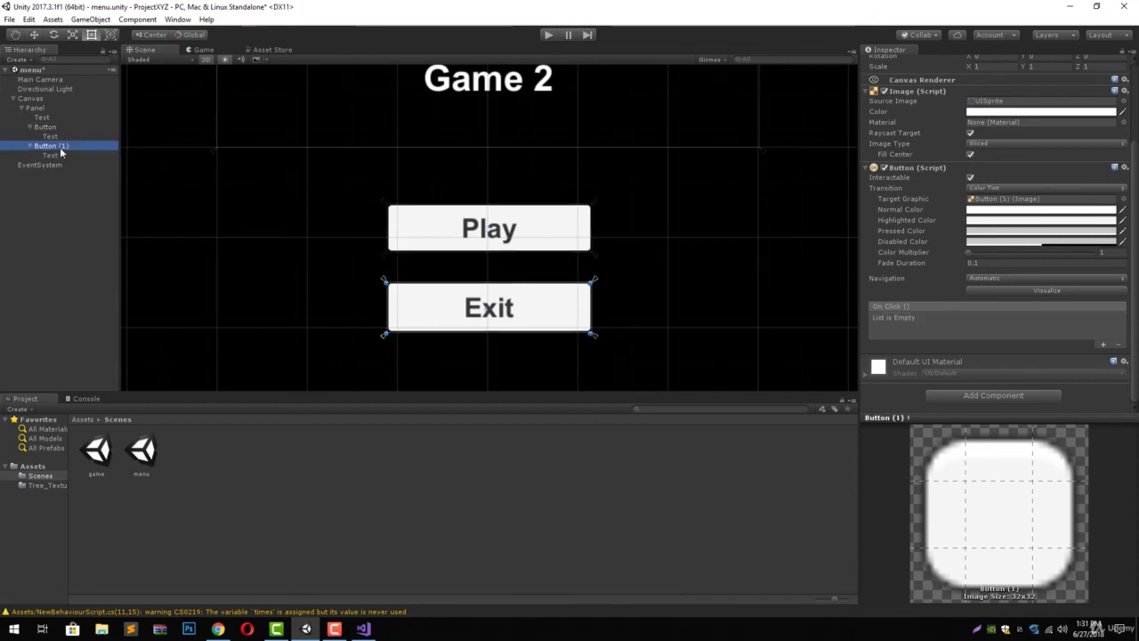
click(1103, 345)
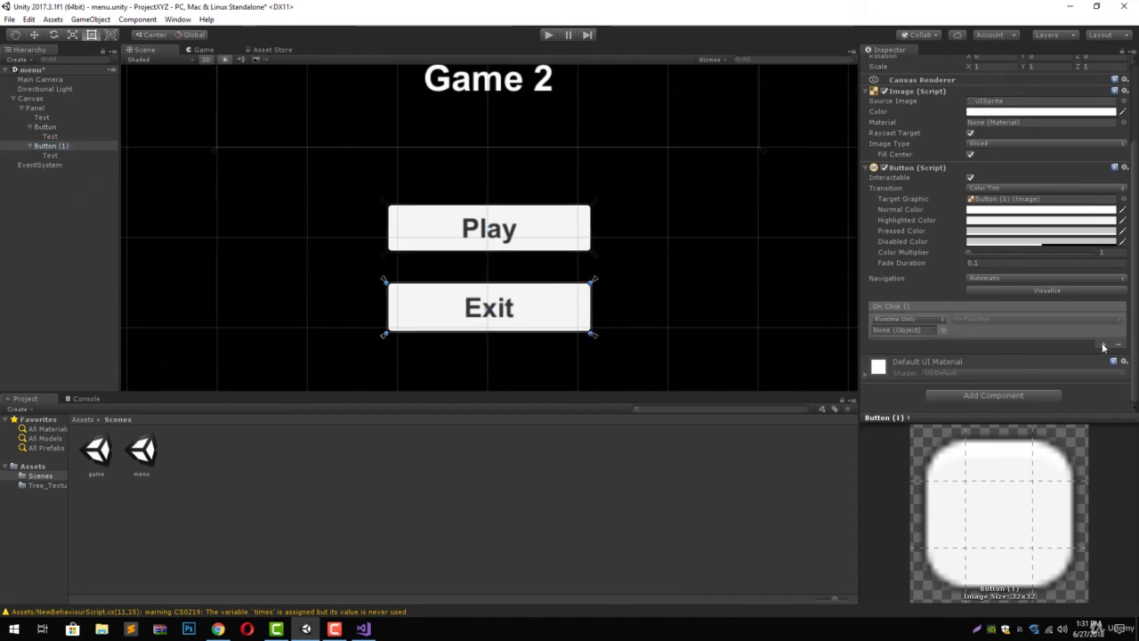
click(943, 330)
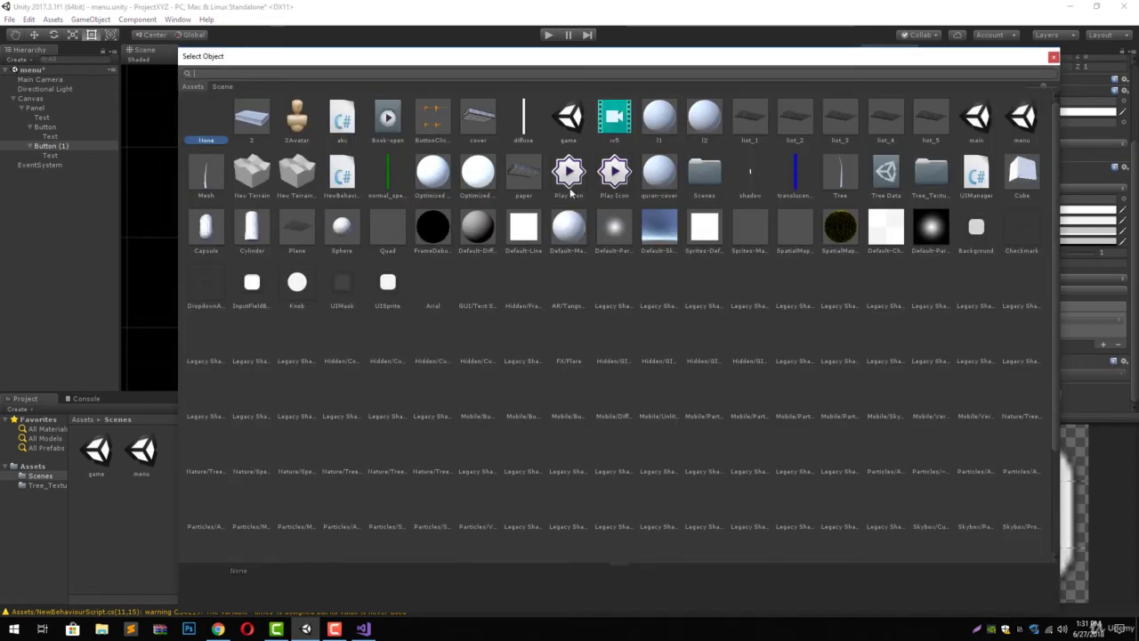
click(227, 87)
double_click(332, 120)
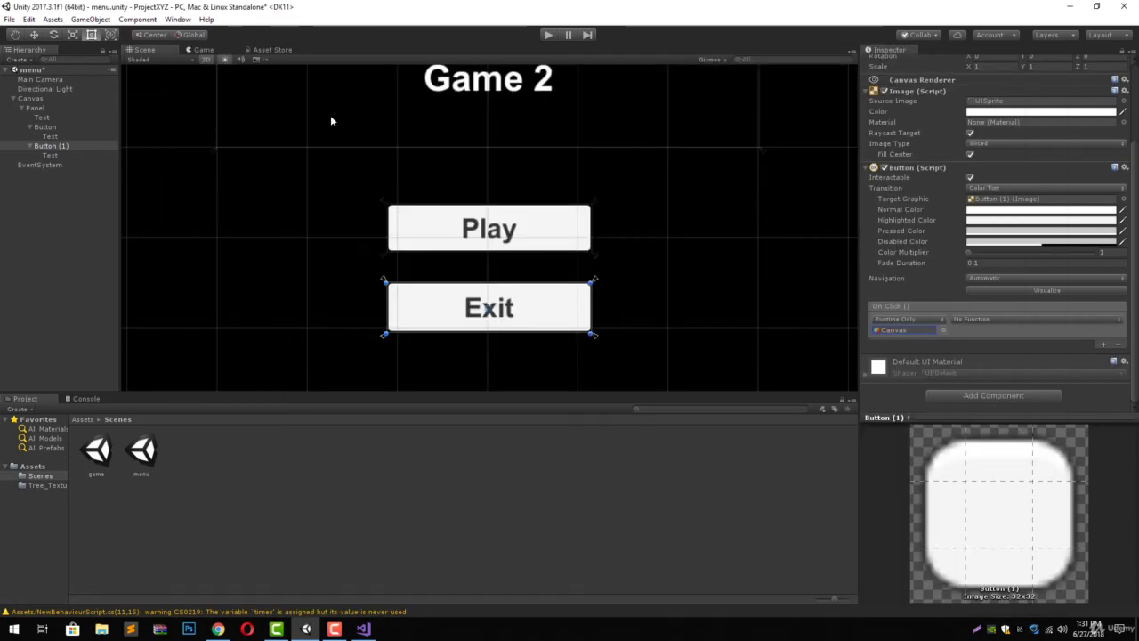
click(1001, 319)
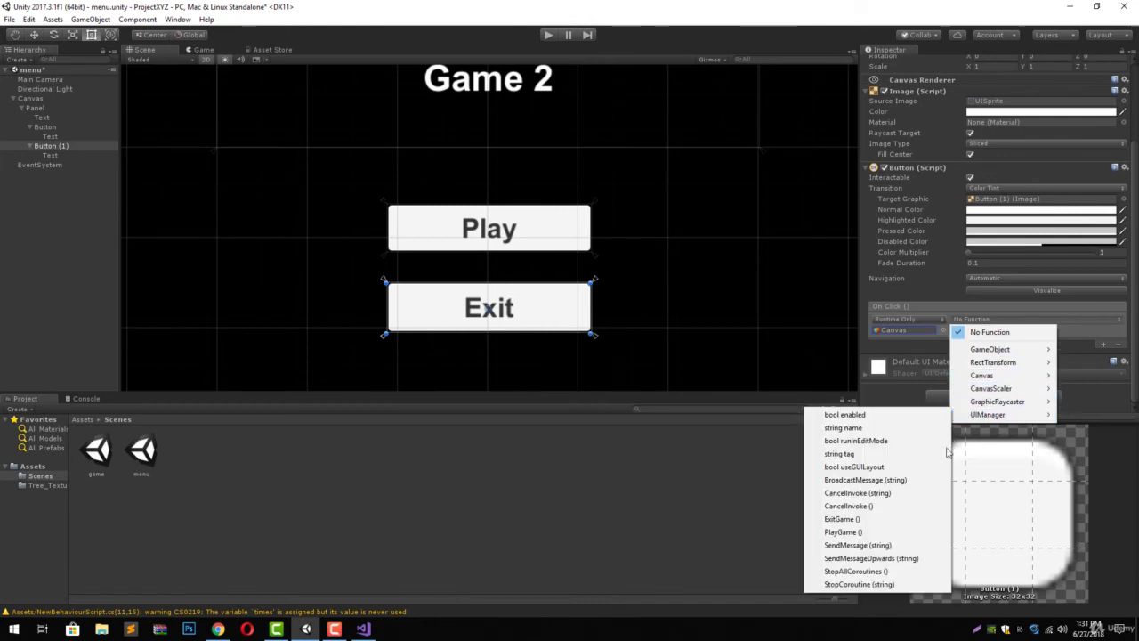
click(868, 522)
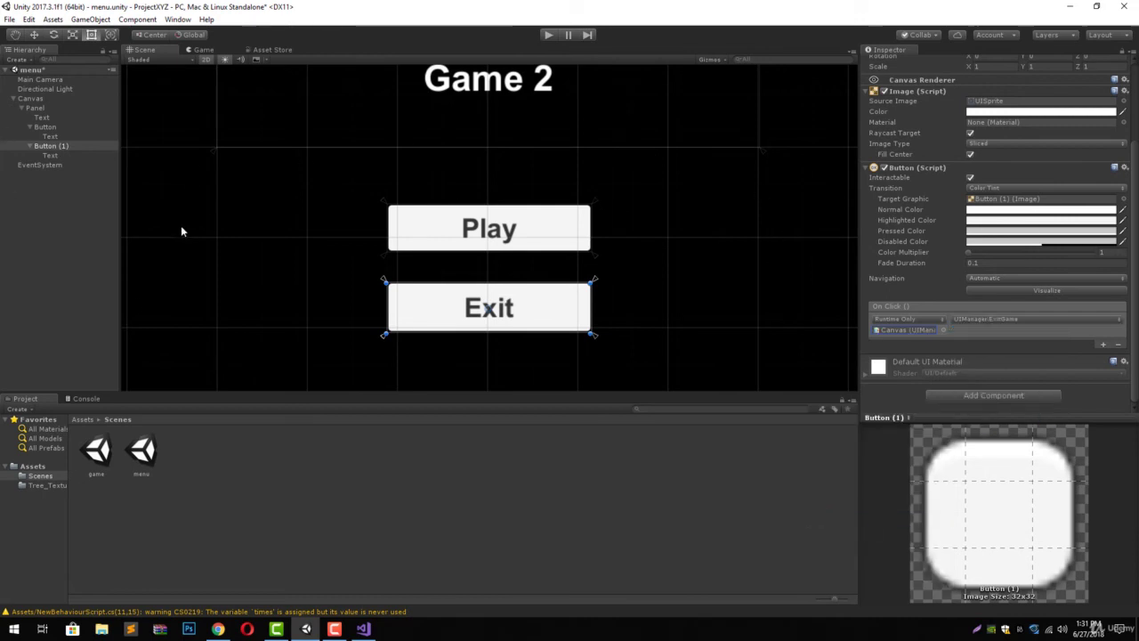
click(46, 215)
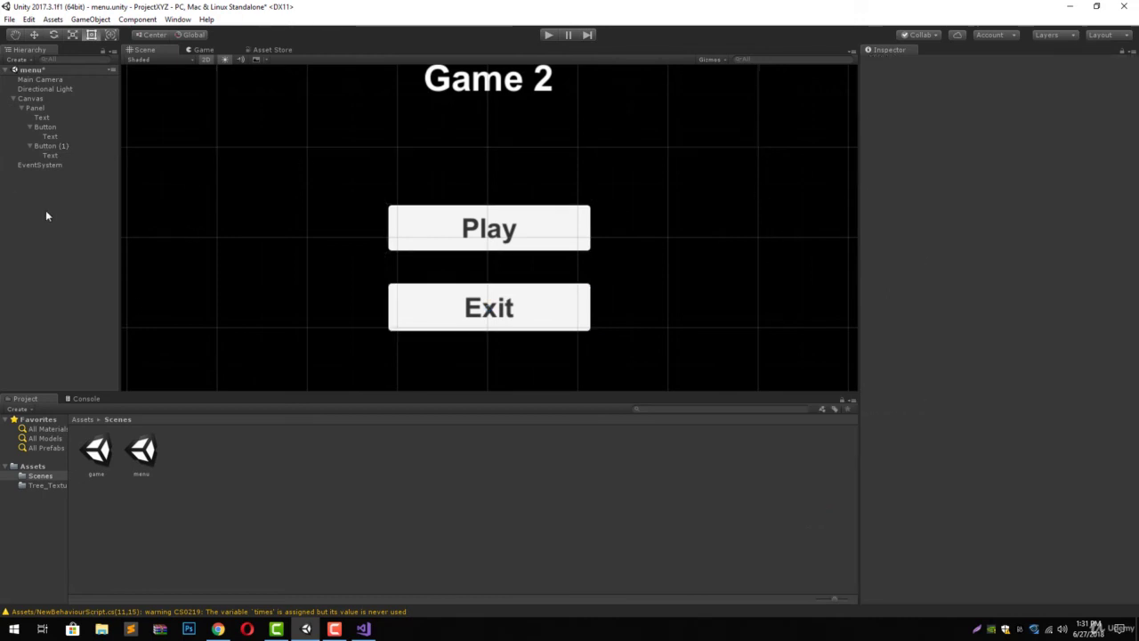
key(ctrl+s)
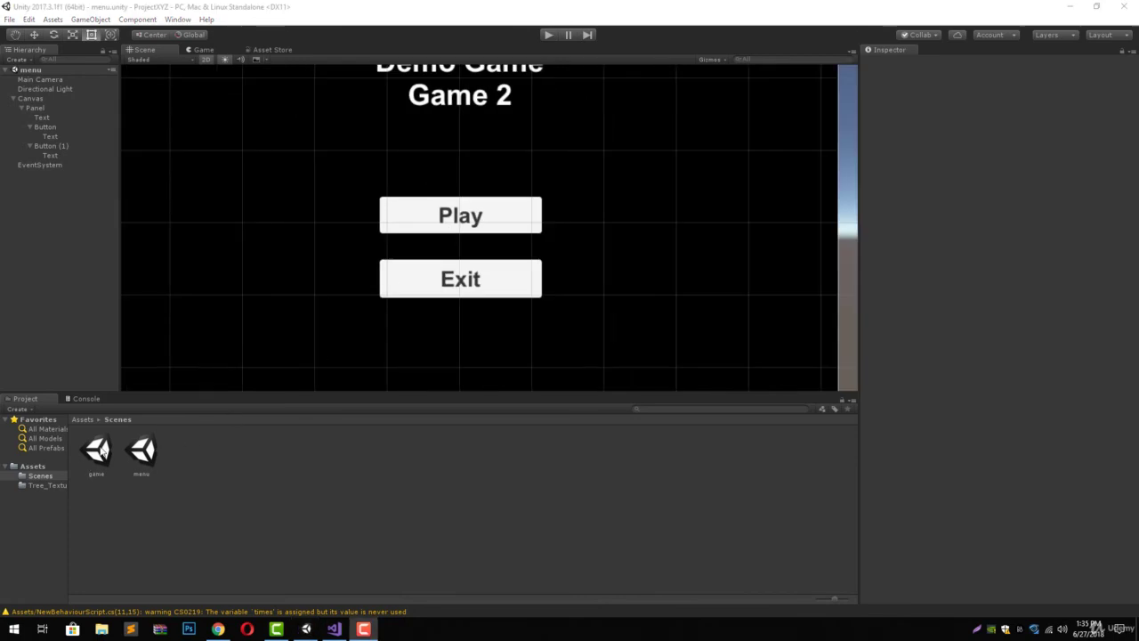
Open the game scene from the Scenes folder and add a UI Panel to it.
double_click(98, 451)
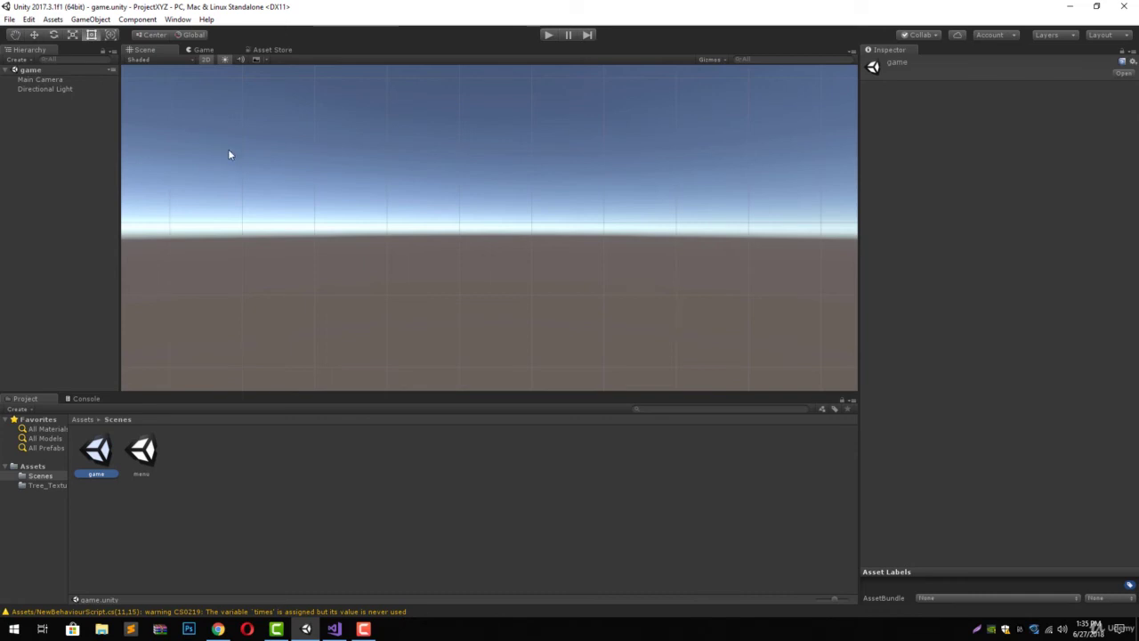
click(17, 61)
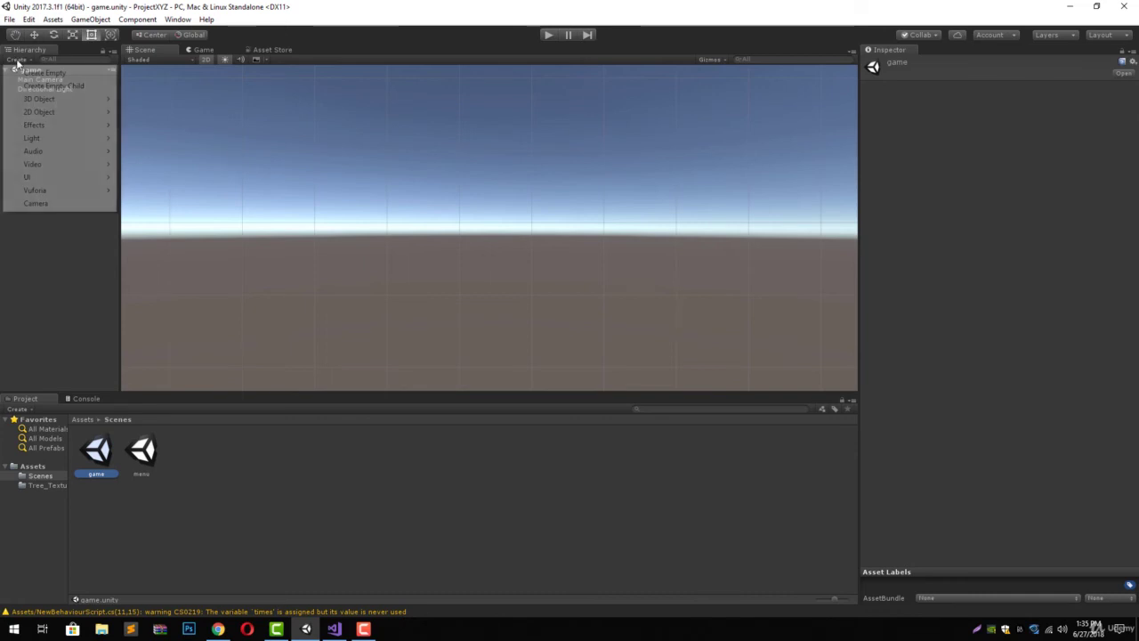
mouse_move(55, 177)
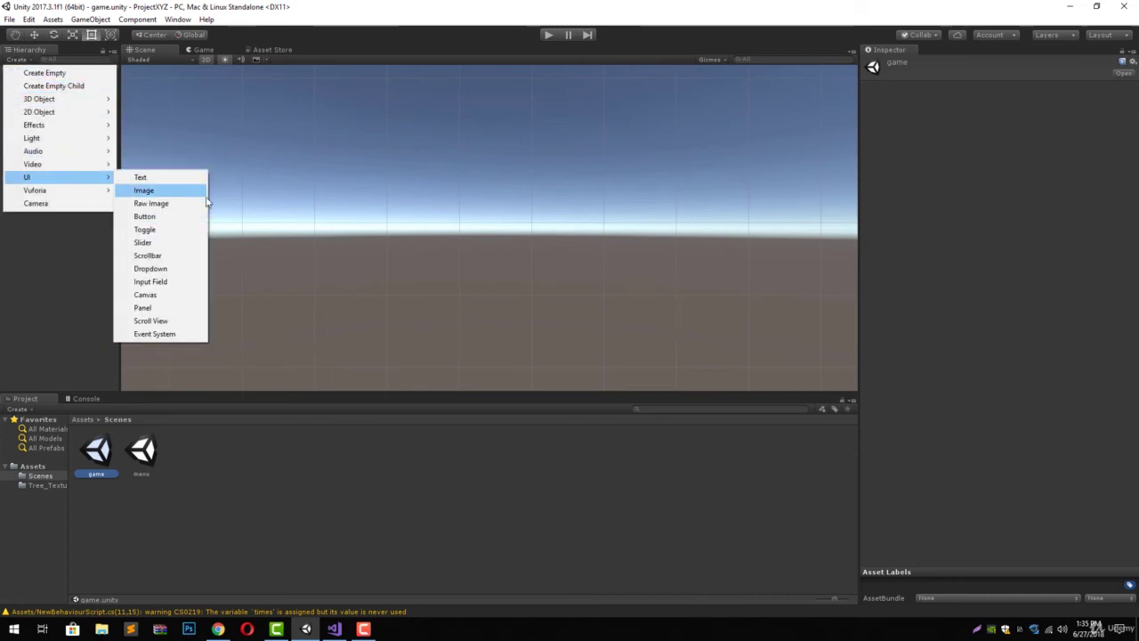
click(157, 307)
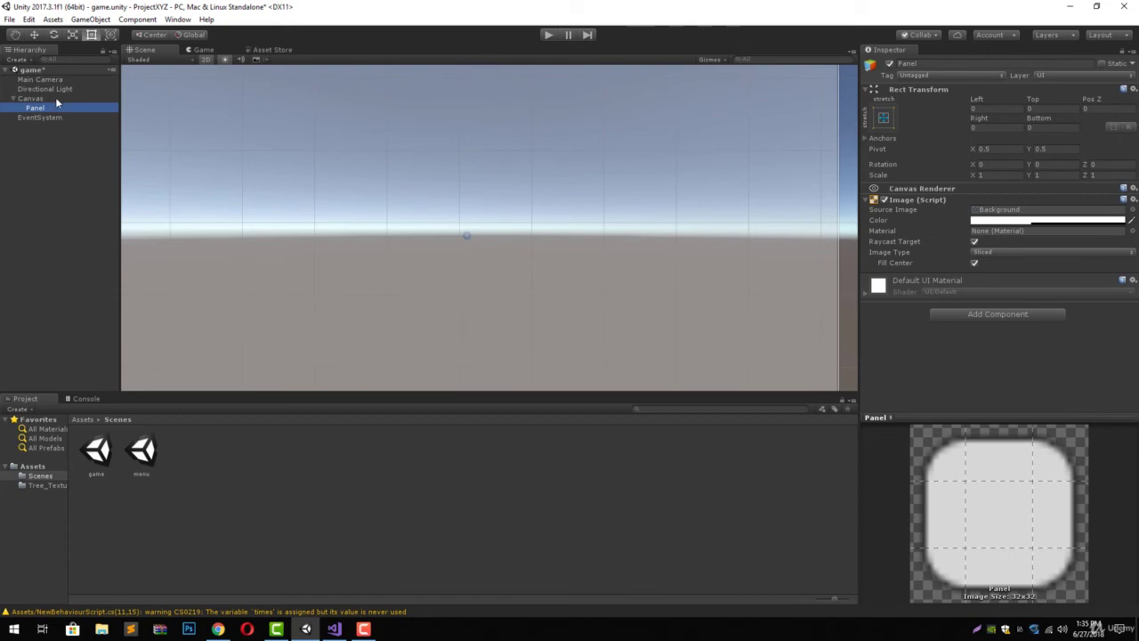
scroll(340, 145, down, 5)
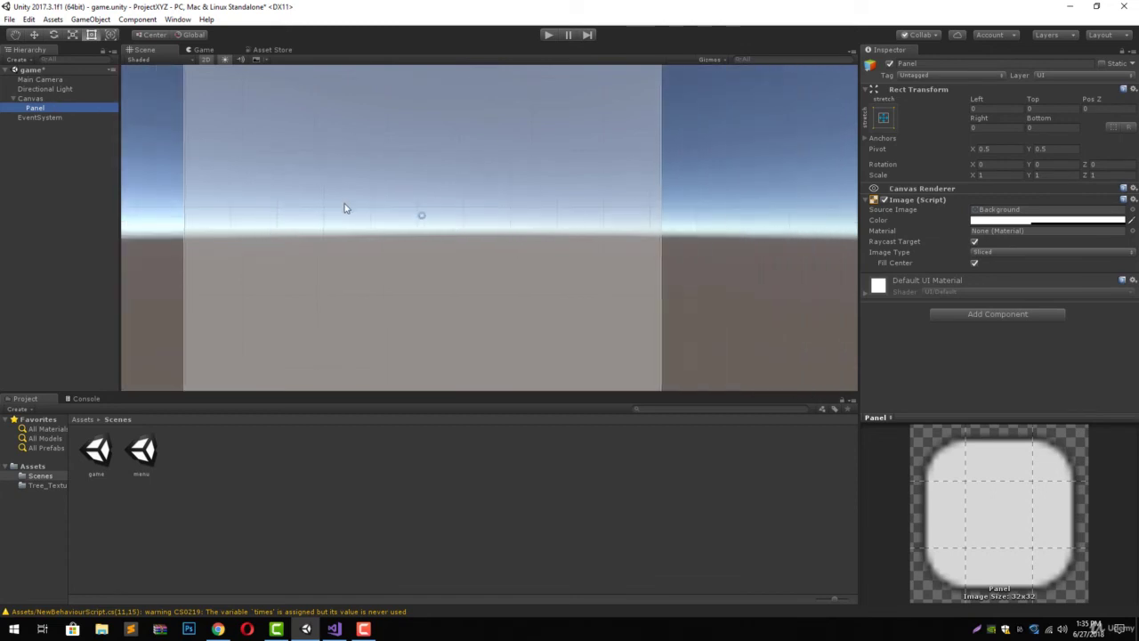
Anchor the Panel to a thin strip along the canvas's upper edge and set its Bottom offset to 0.
mouse_move(358, 160)
middle_down()
mouse_move(356, 190)
mouse_move(359, 178)
middle_up()
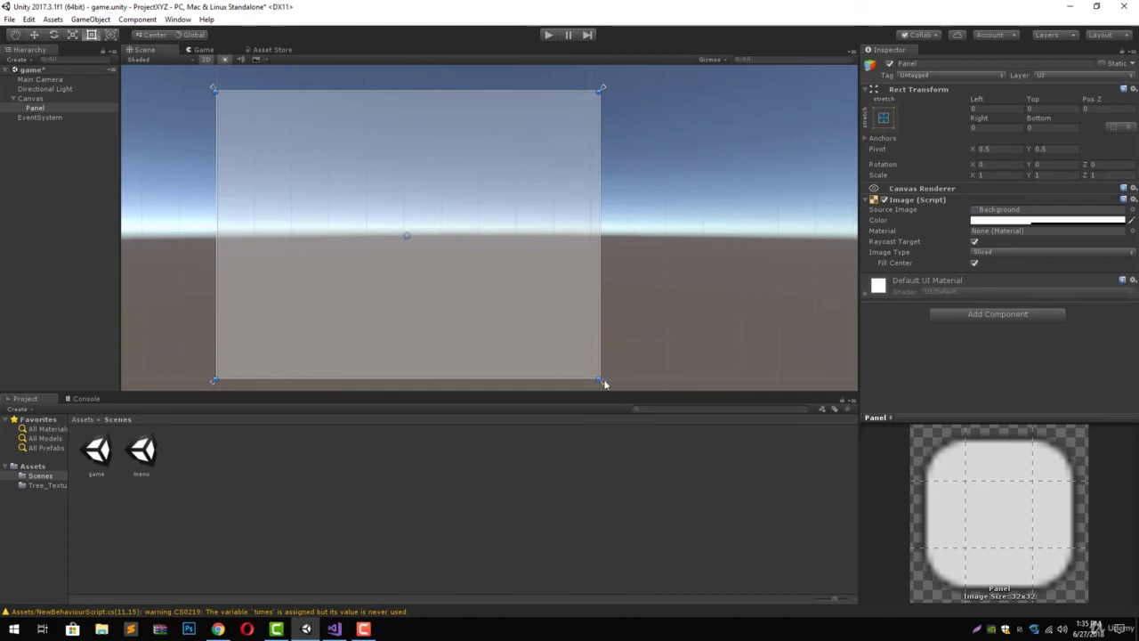
drag(604, 385, 604, 121)
click(1035, 126)
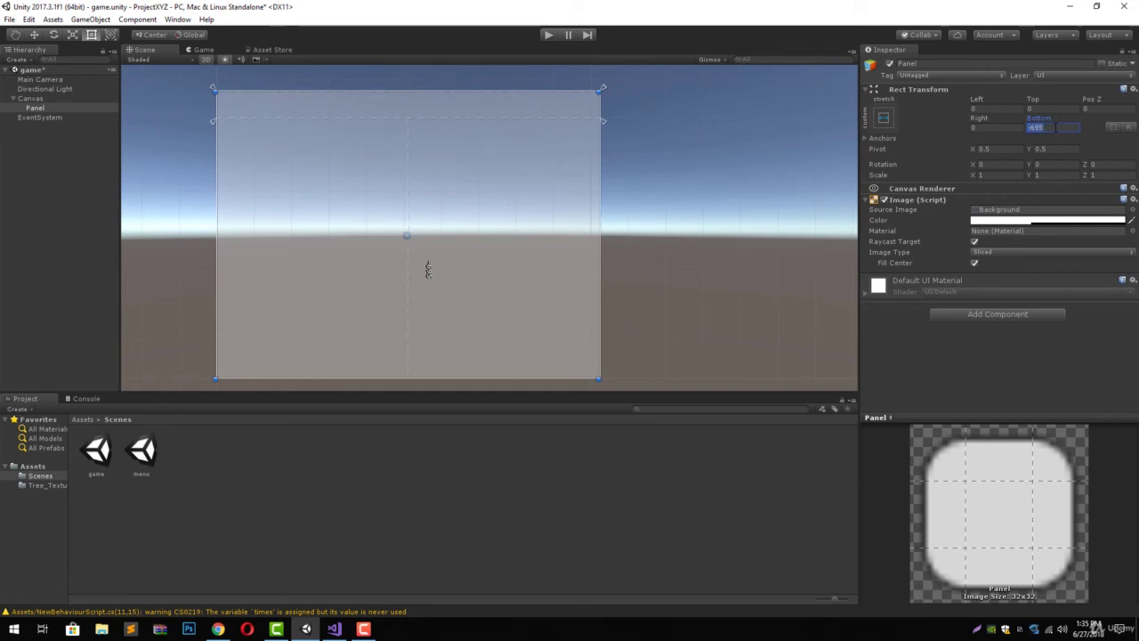
text(0)
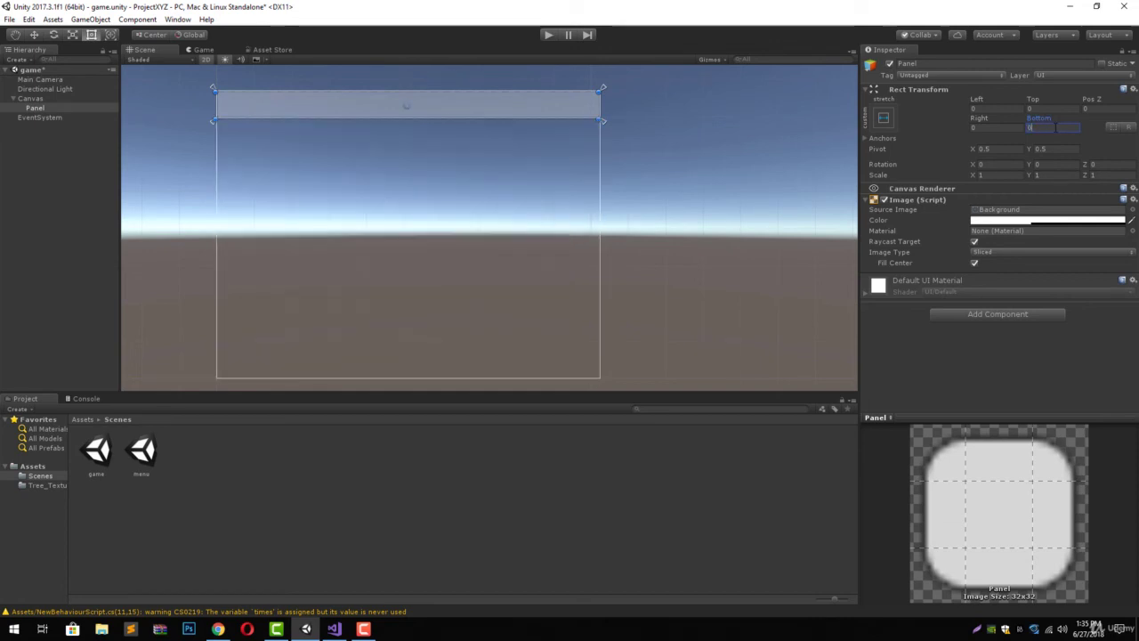
Set the Panel's image color to black with an alpha of about 253.
click(986, 210)
click(987, 220)
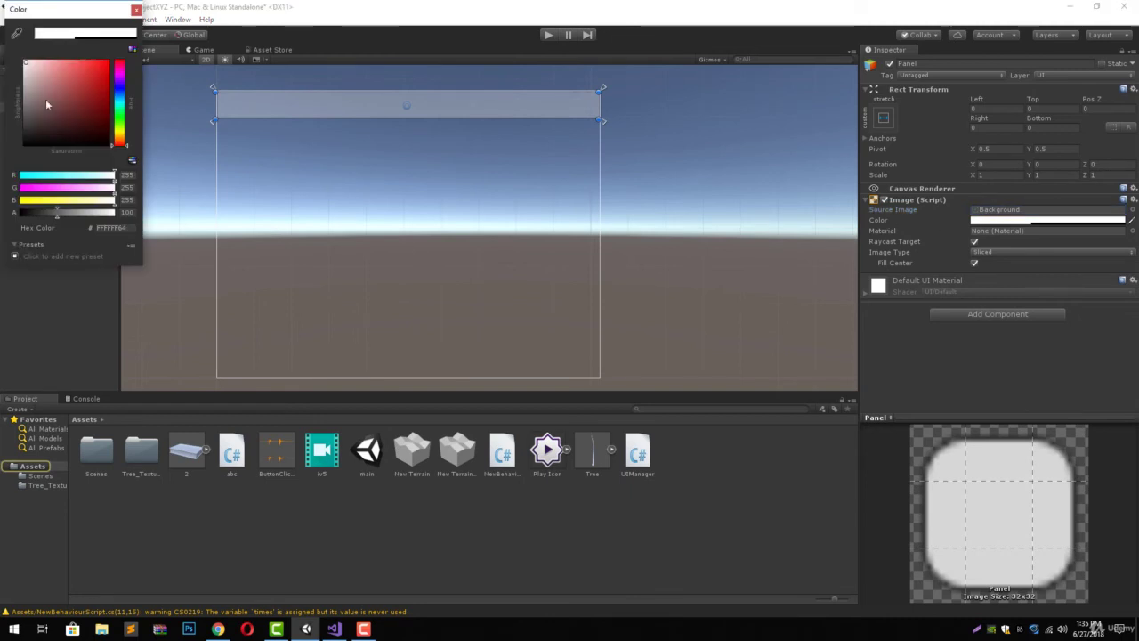
drag(47, 105, 2, 178)
drag(107, 213, 119, 213)
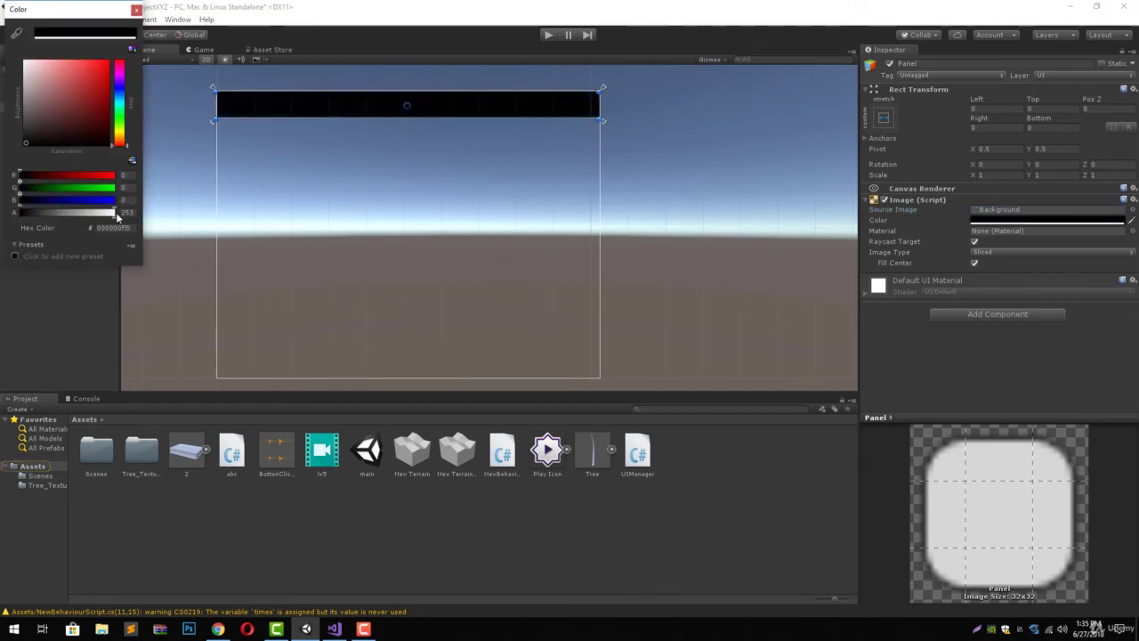
click(136, 9)
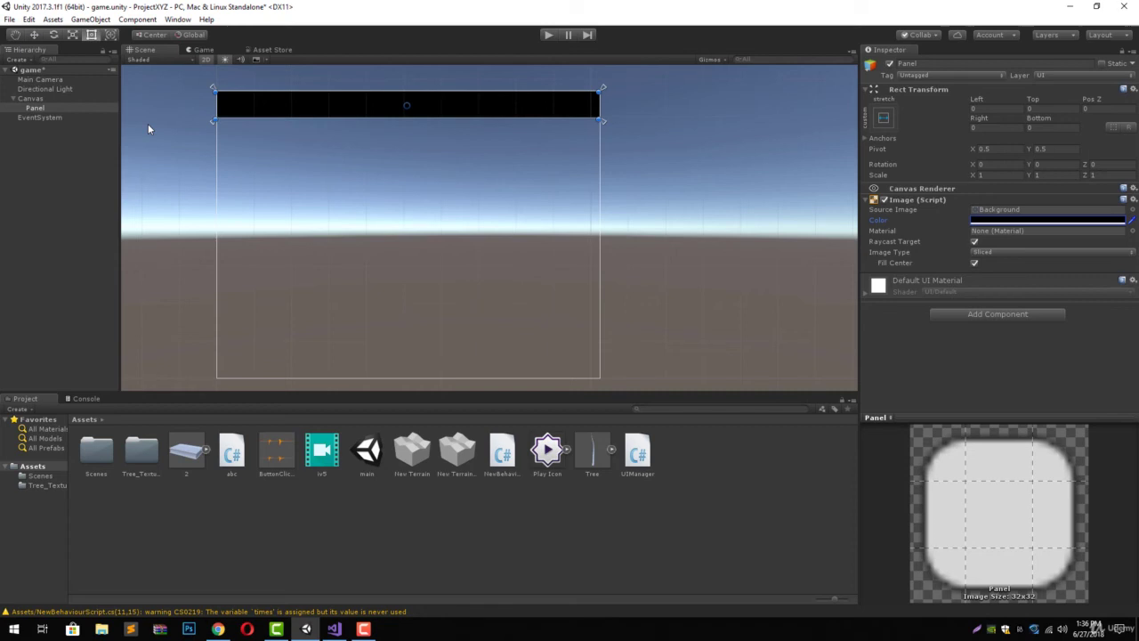
Add a UI Button as a child of the Panel.
right_click(65, 106)
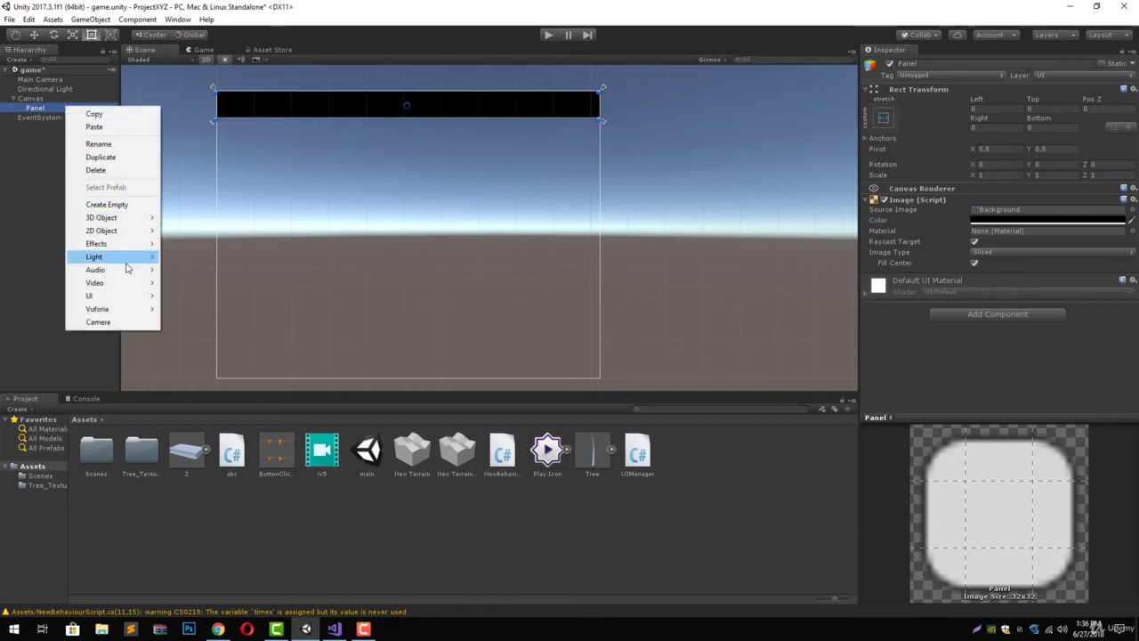
mouse_move(127, 263)
mouse_move(132, 297)
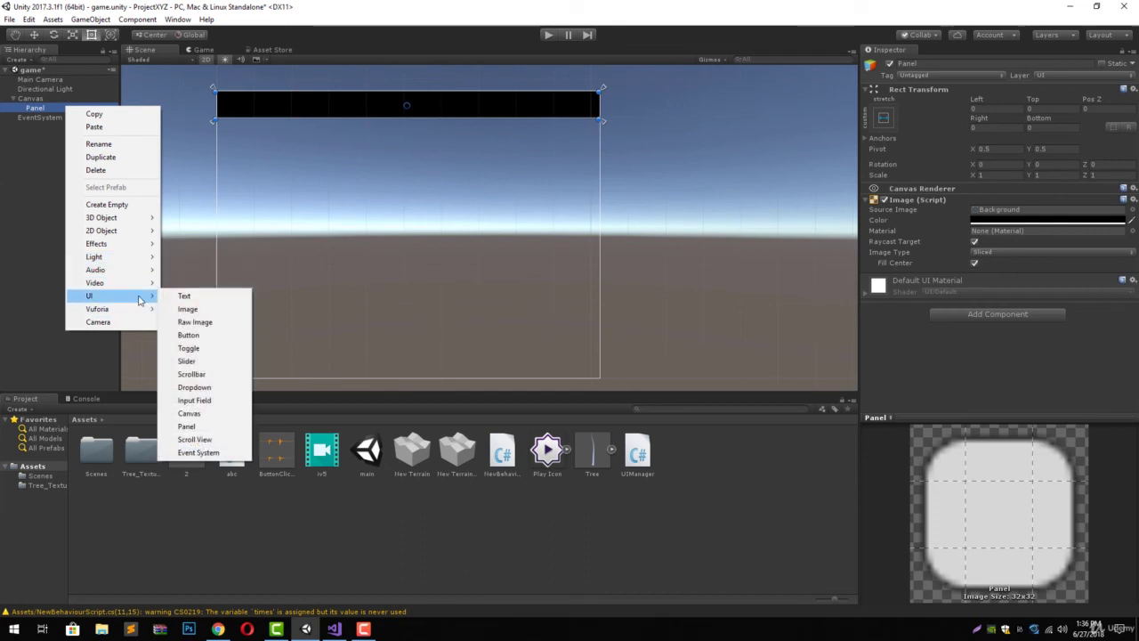
click(188, 334)
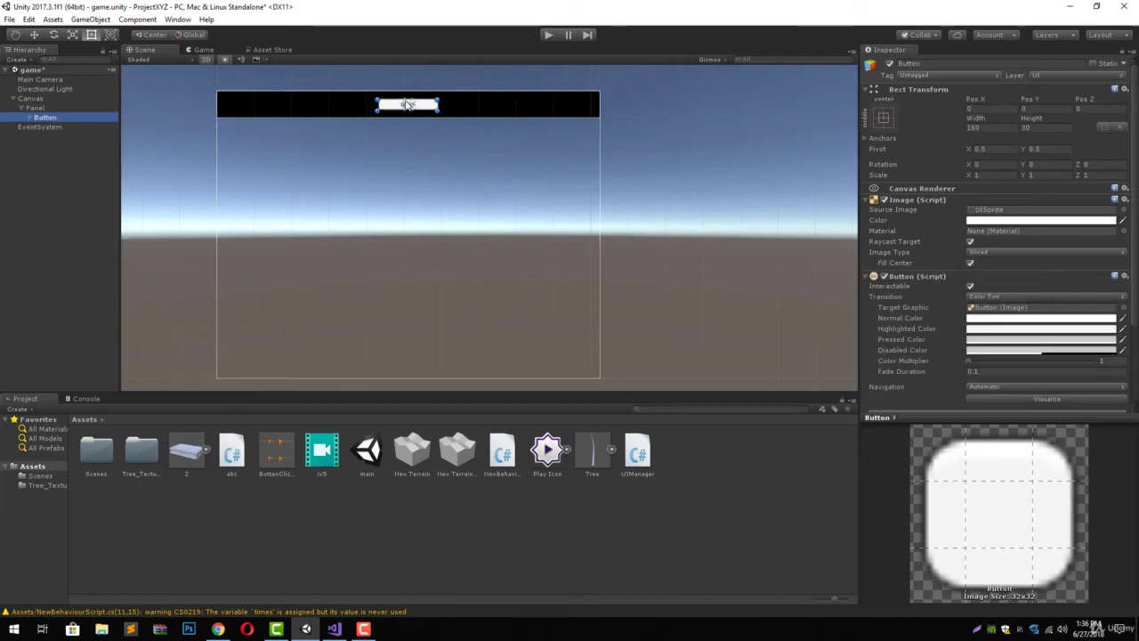
Set the button's label text to Back and enable Best Fit with a Max Size of 30.
click(29, 117)
click(35, 128)
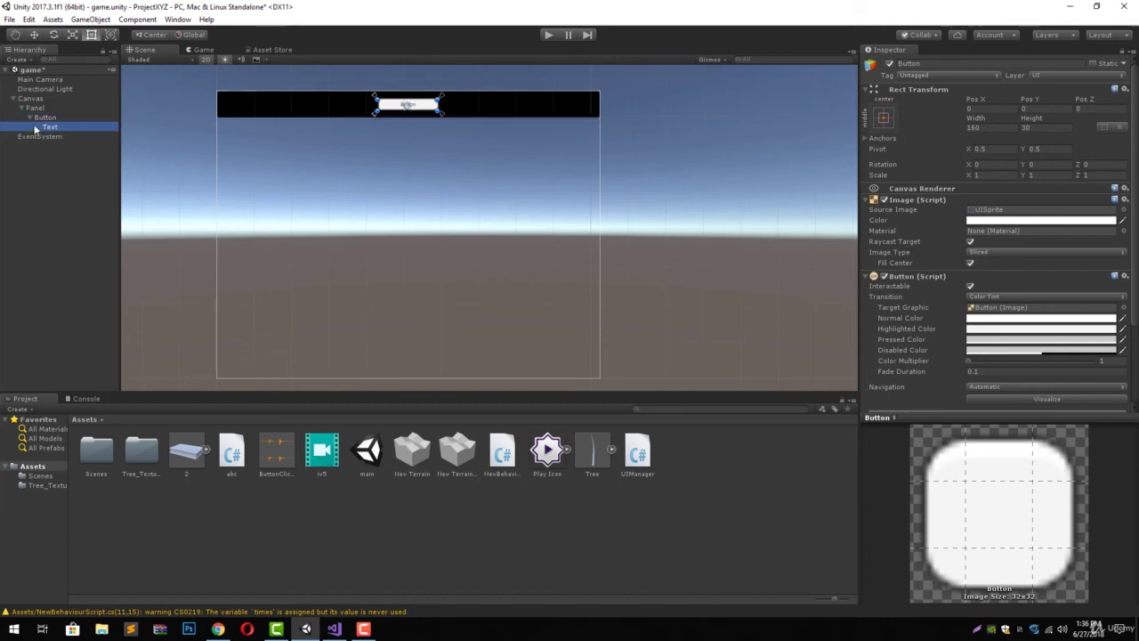
click(932, 226)
text(Back)
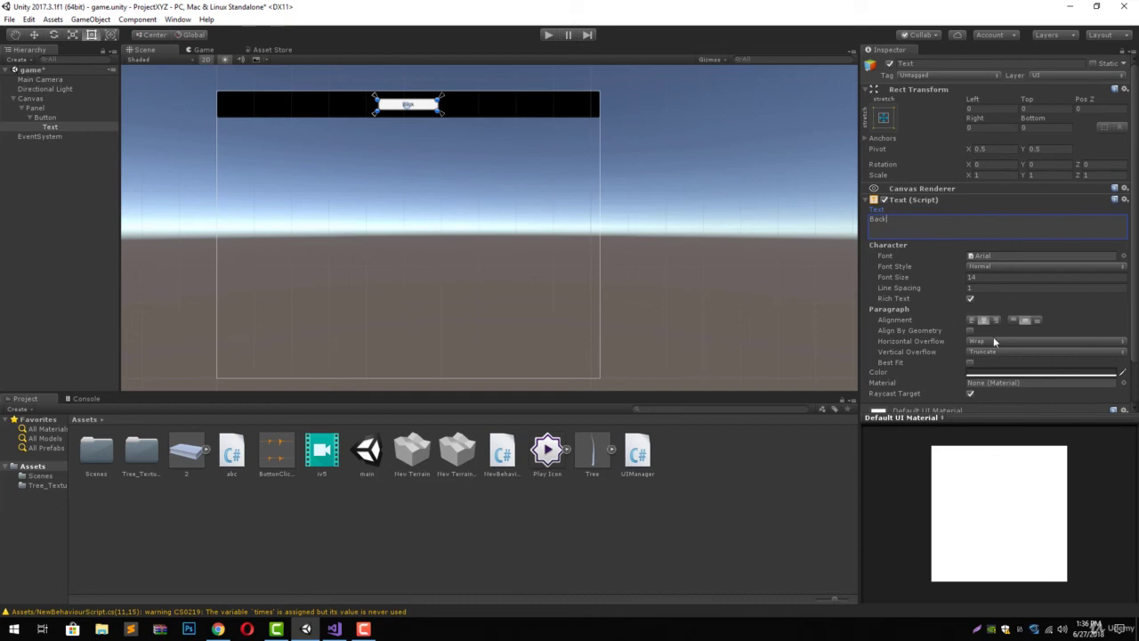
click(970, 362)
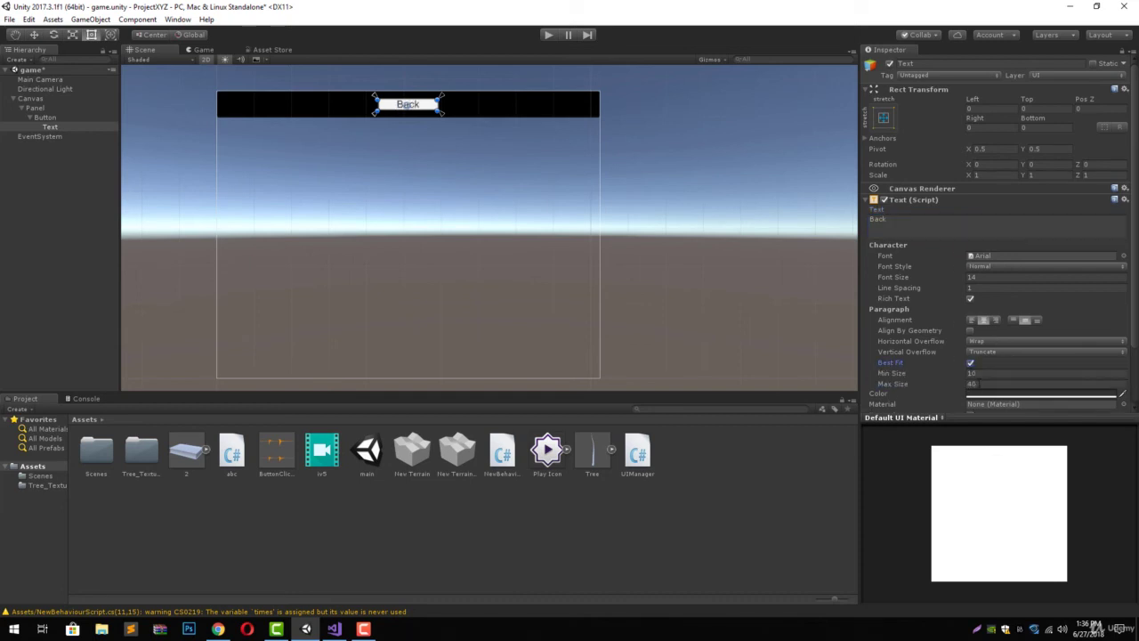
click(980, 386)
text(30)
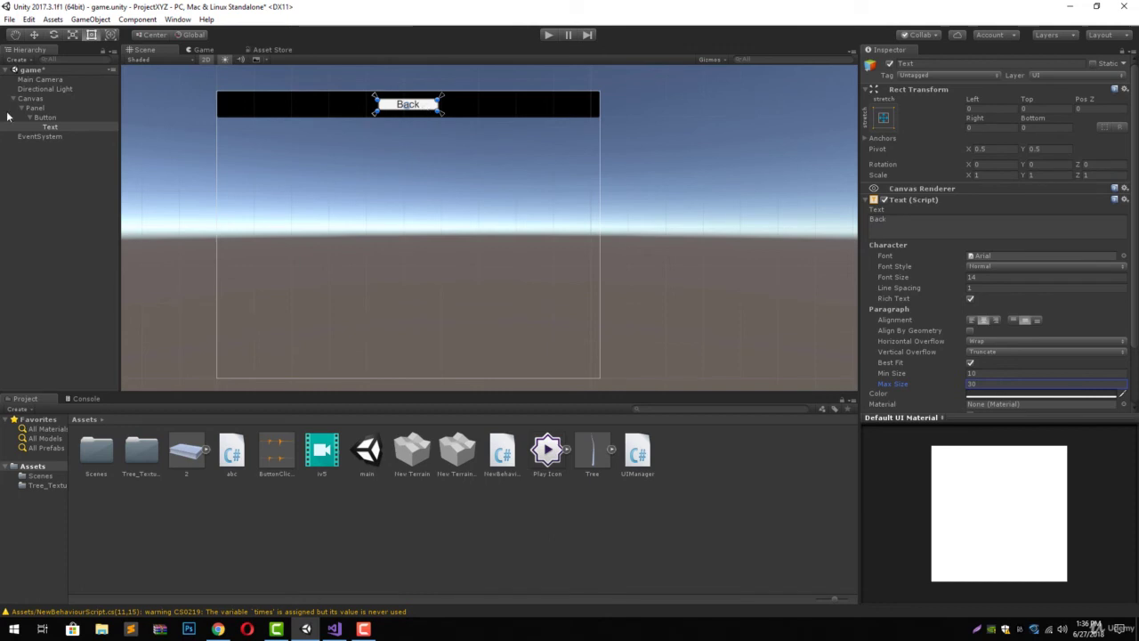
Place the Back button's anchors around a small area at the left end of the black Panel.
click(53, 118)
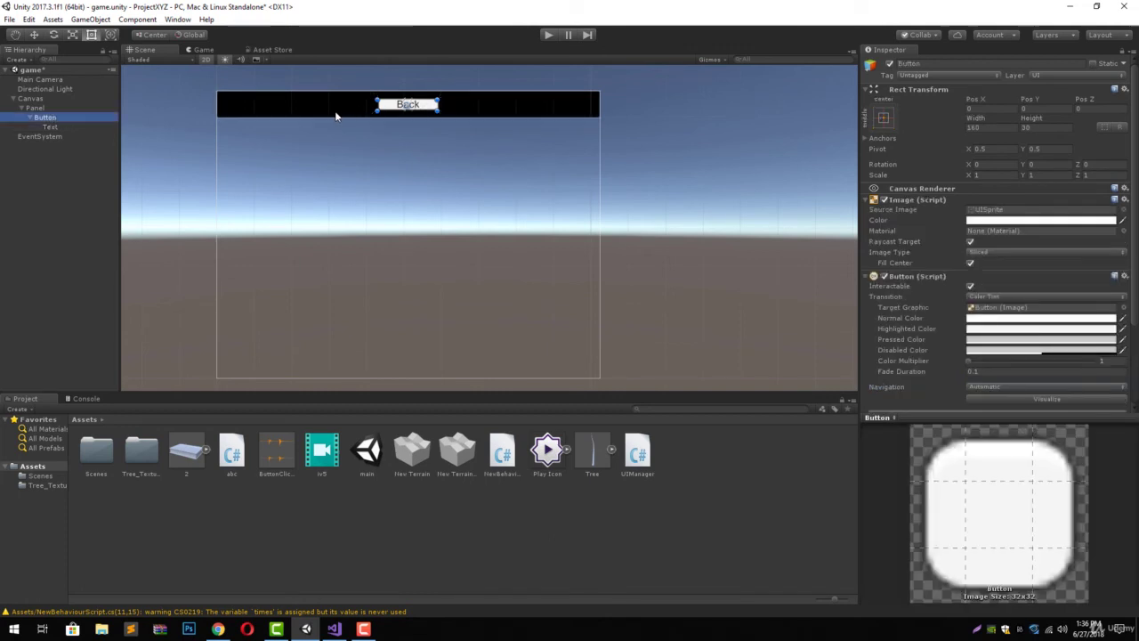
scroll(337, 114, up, 5)
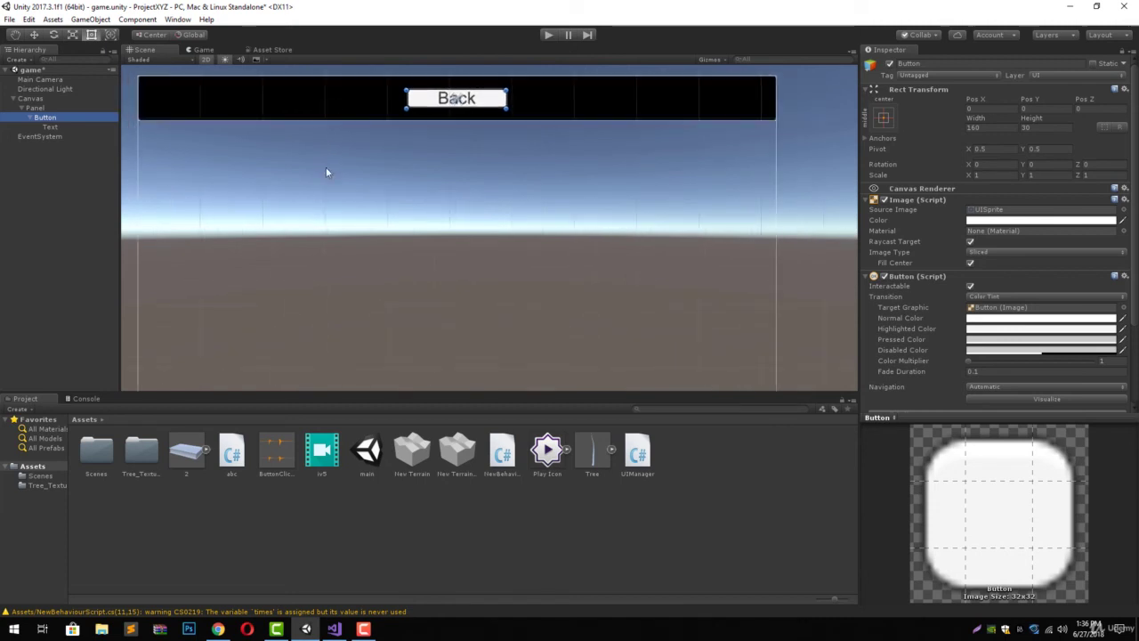
middle_drag(326, 170, 373, 197)
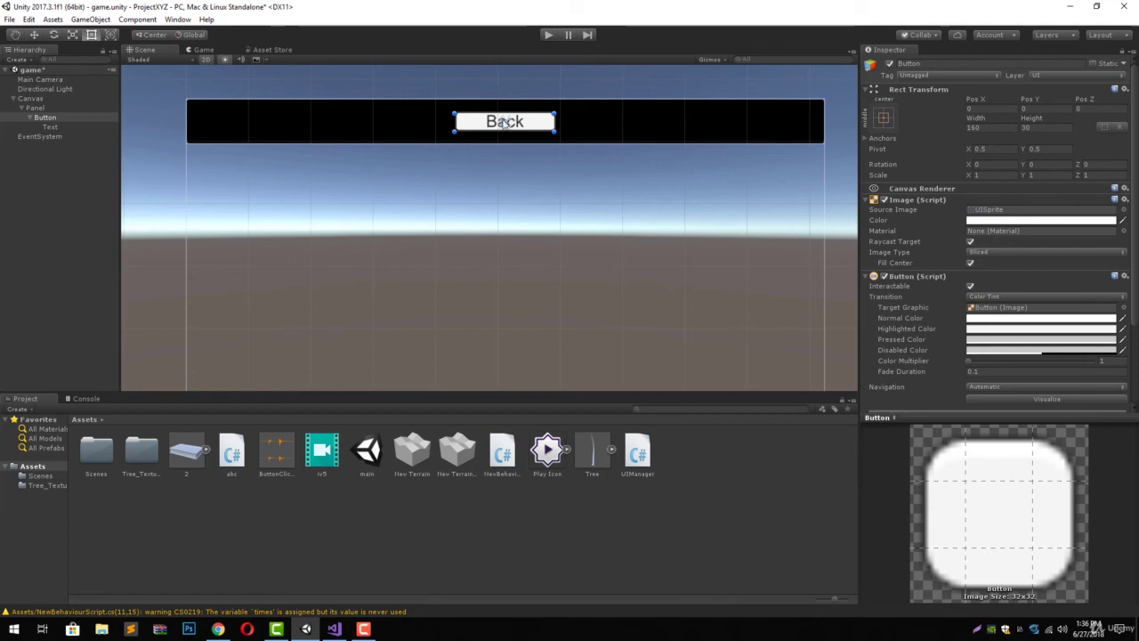
drag(500, 123, 194, 105)
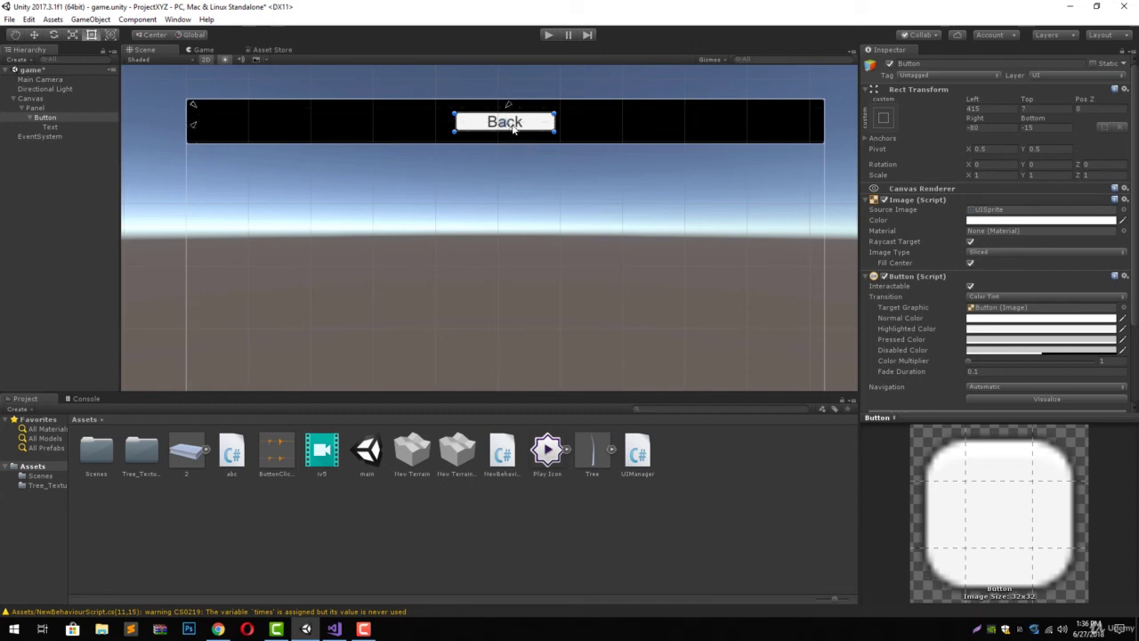
drag(510, 129, 323, 140)
Set the Back button's Left, Top, Pos Z, Right and Bottom values to 0 so it fills its anchors.
click(1009, 109)
text(0)
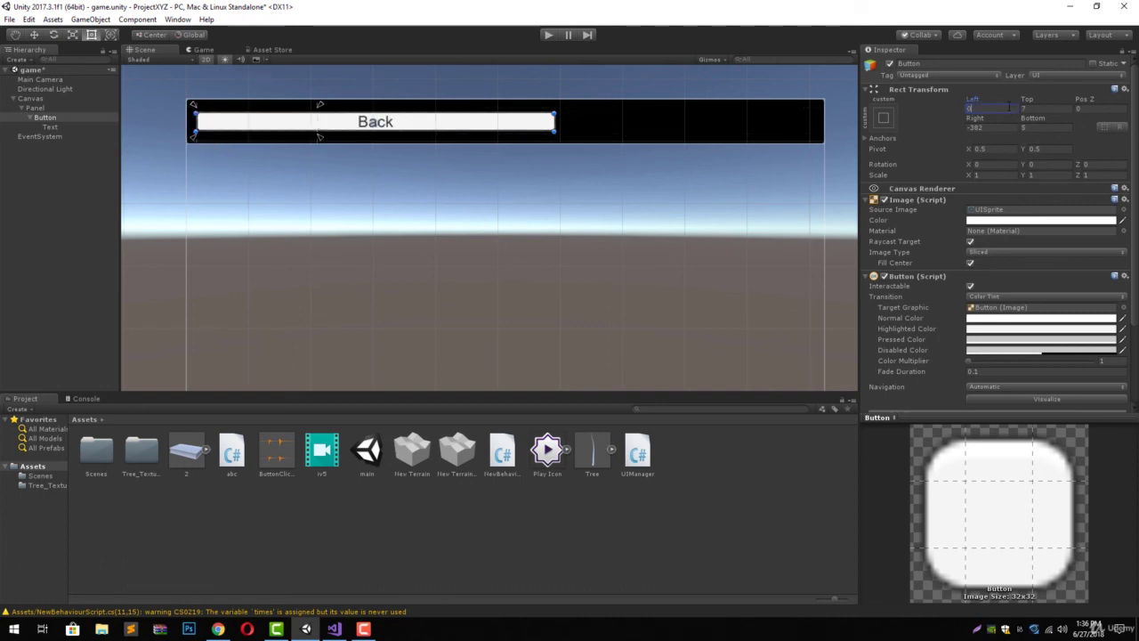
key(Tab)
text(0)
key(Tab)
text(0)
key(Tab)
text(0)
key(Tab)
text(0)
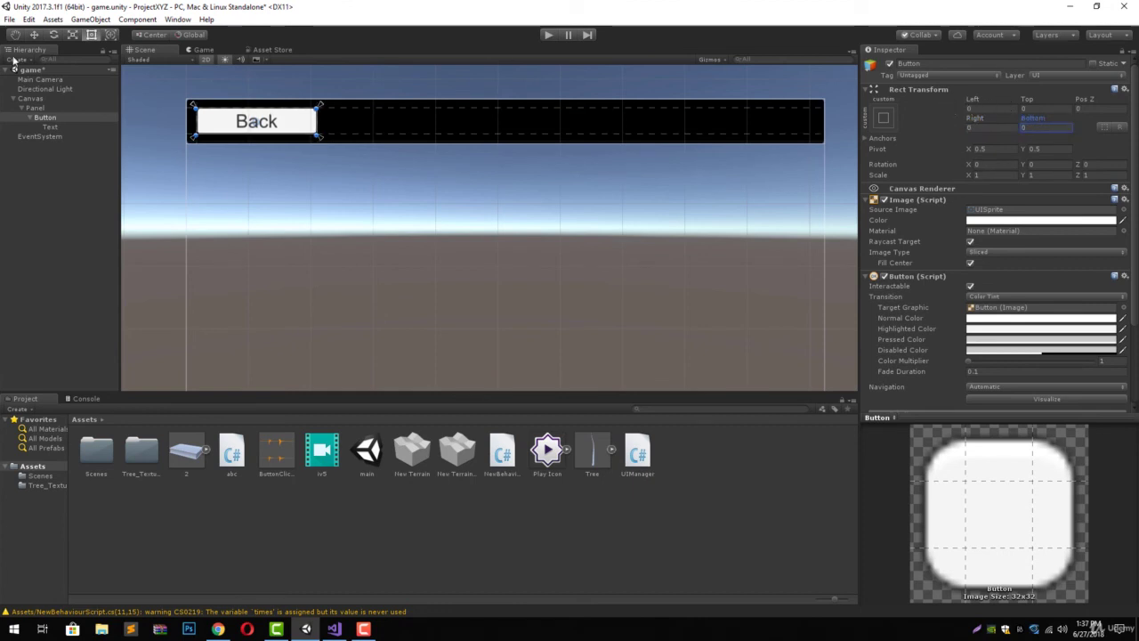
Attach the UIManager script to the game scene's Canvas.
click(29, 98)
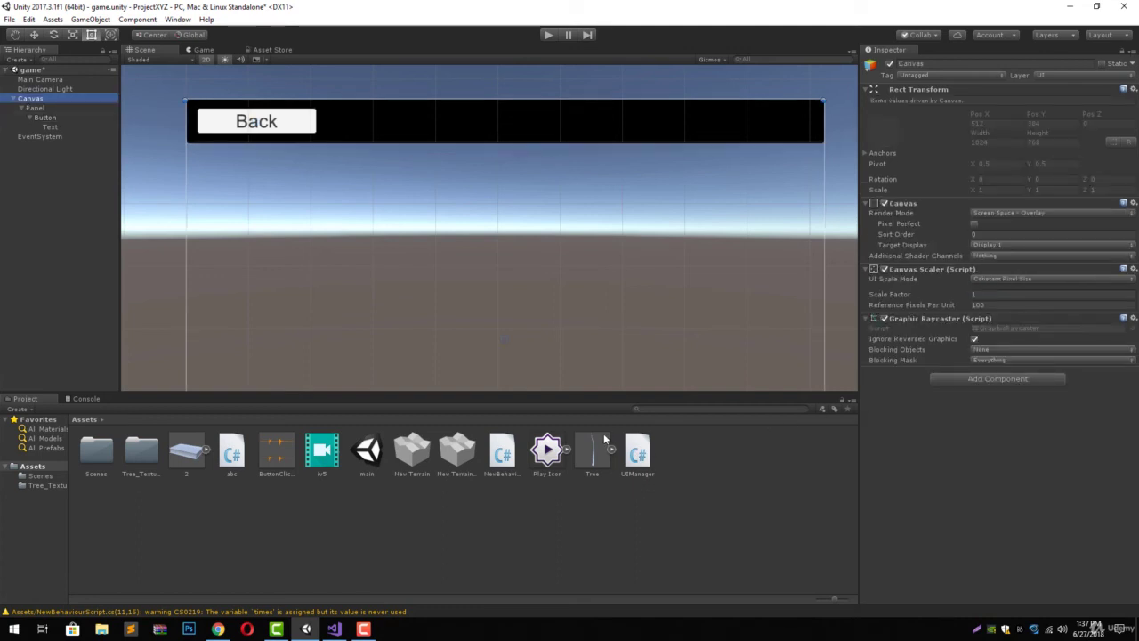
click(638, 452)
drag(917, 474, 1021, 435)
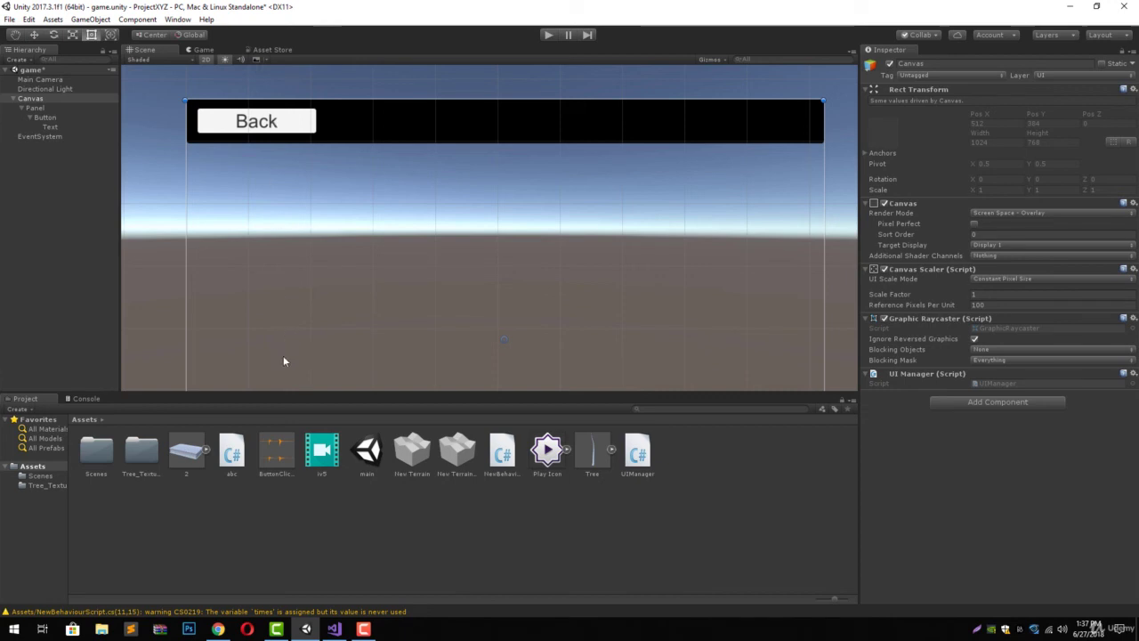
Switch to Visual Studio and add an empty public void ShowMenu() method below ExitGame() in UIManager.cs.
click(334, 629)
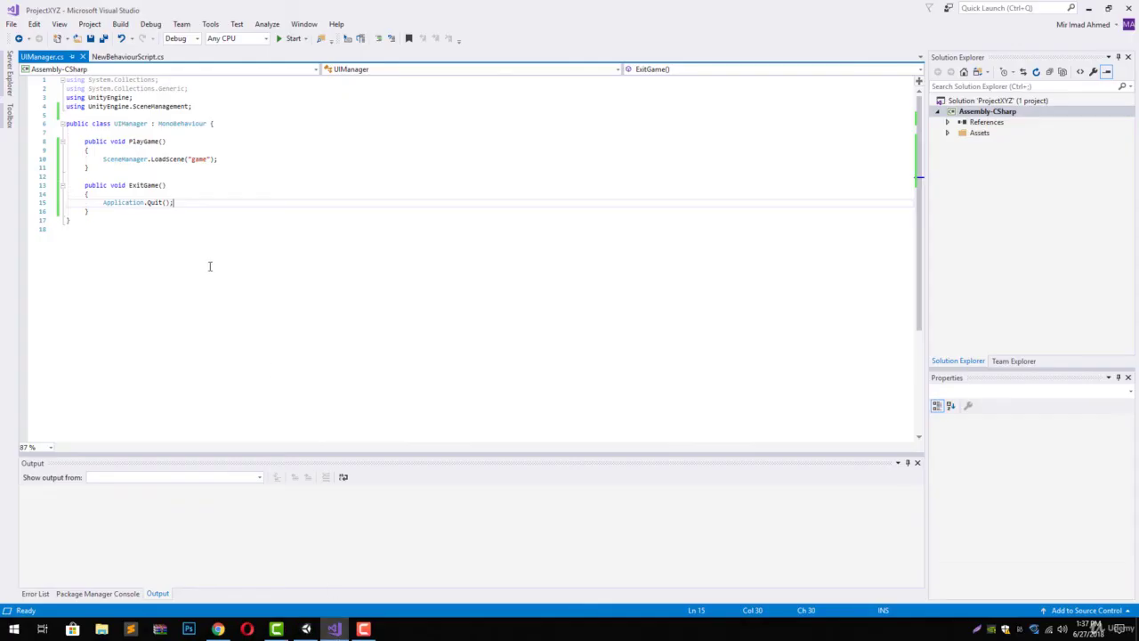
click(89, 211)
key(Return)
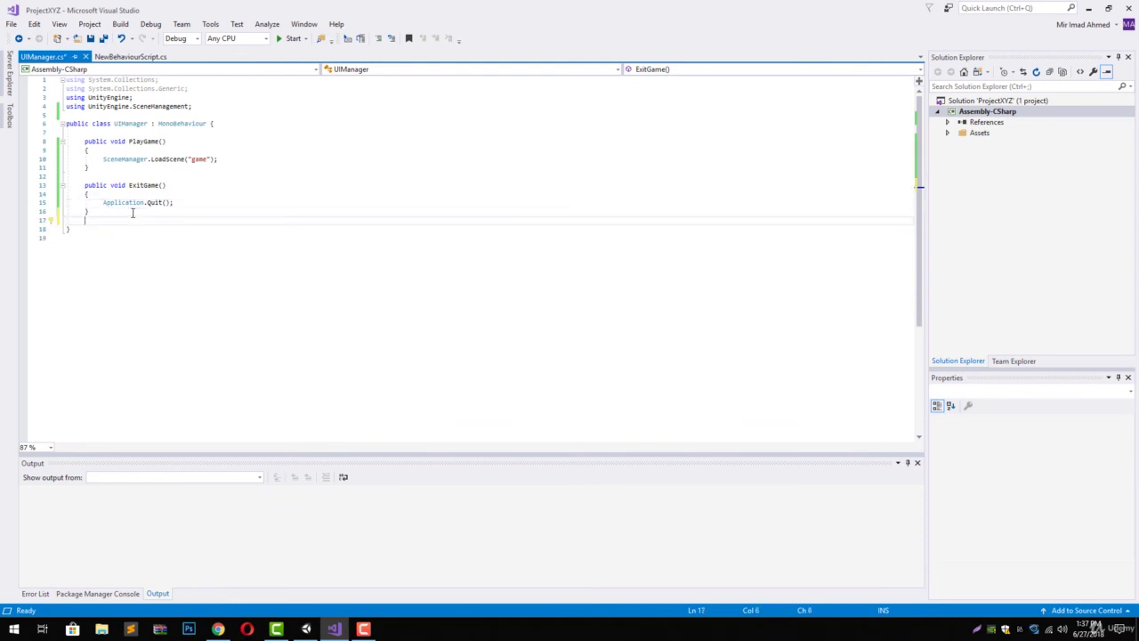
key(Return)
text(public )
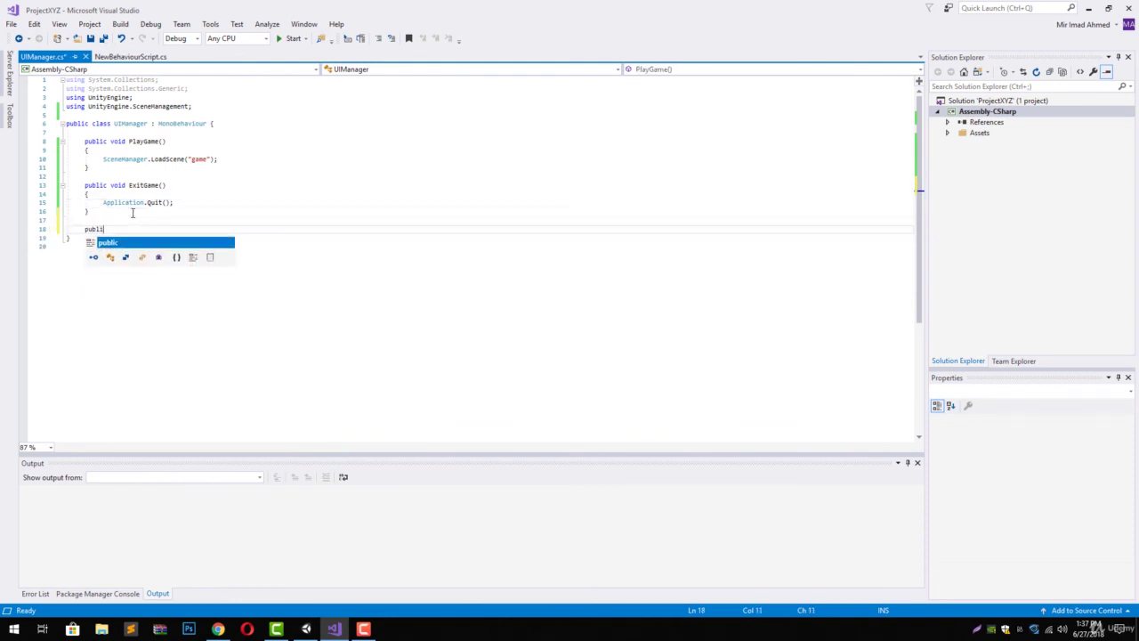
text(void )
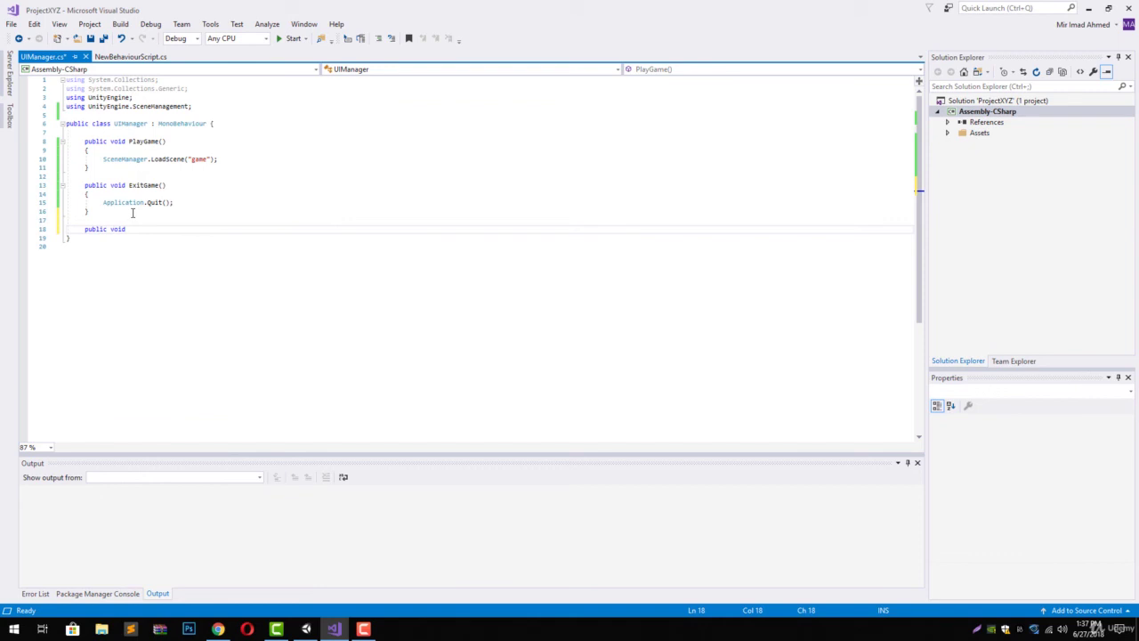
text(ShowMenu())
key(Return)
text({)
key(Return)
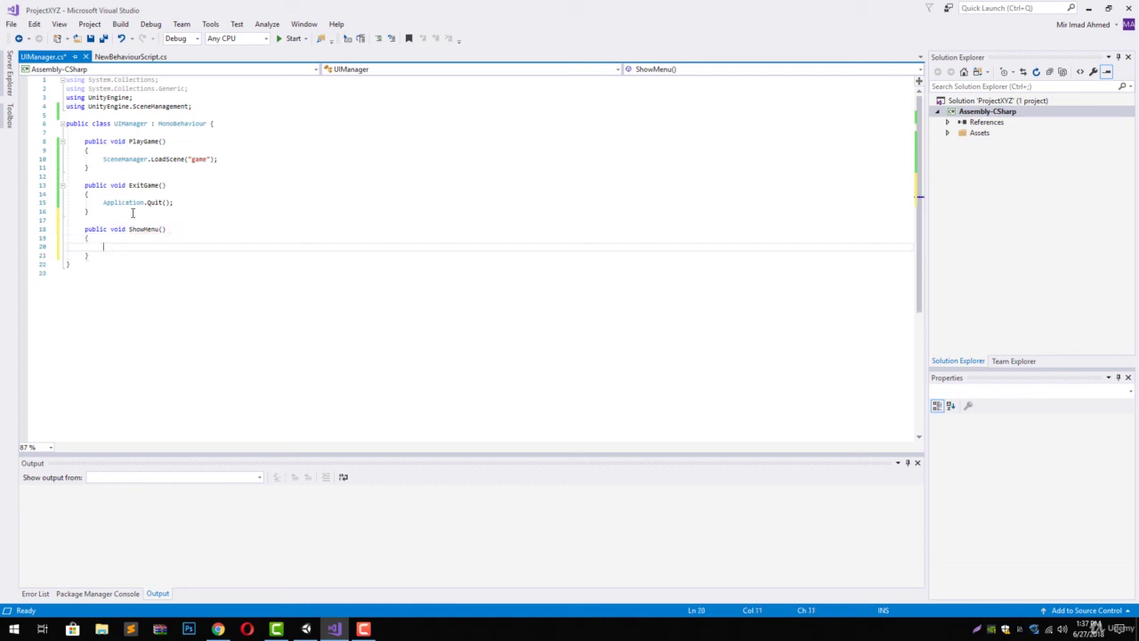
Make ShowMenu() call SceneManager.LoadScene("menu"); and save the script.
text(Sce)
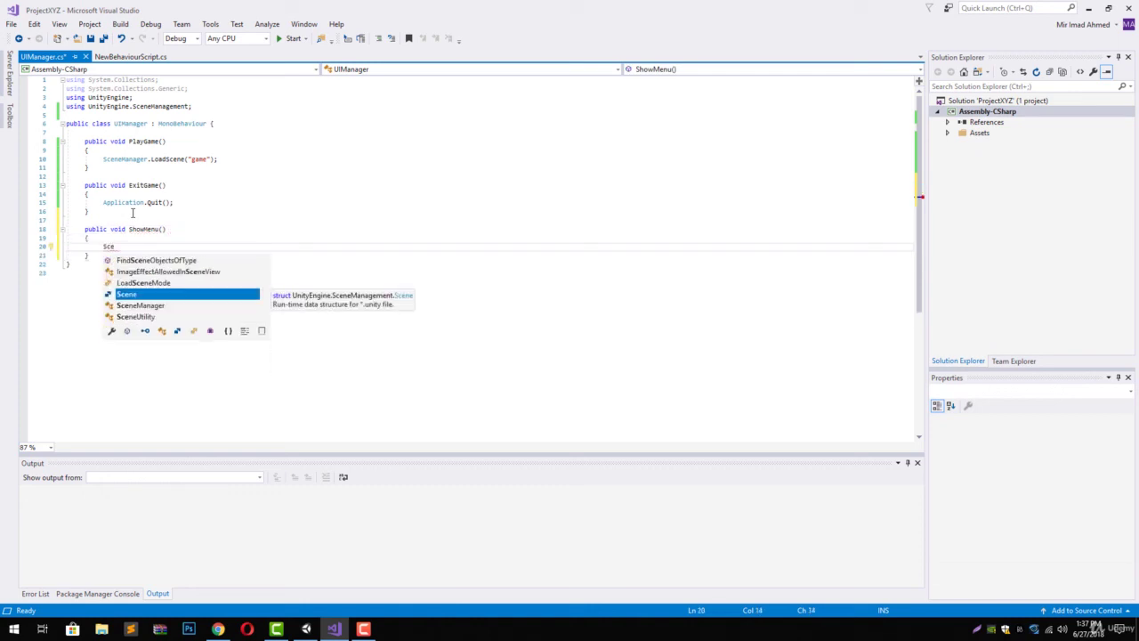
text(neManager.)
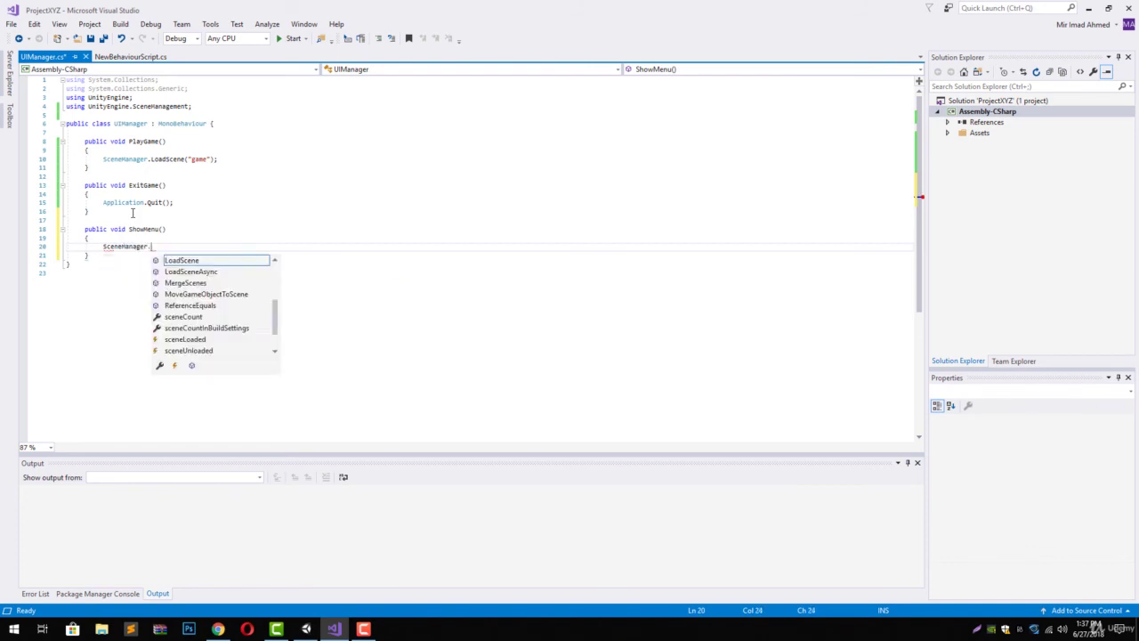
text(LoadScene("m)
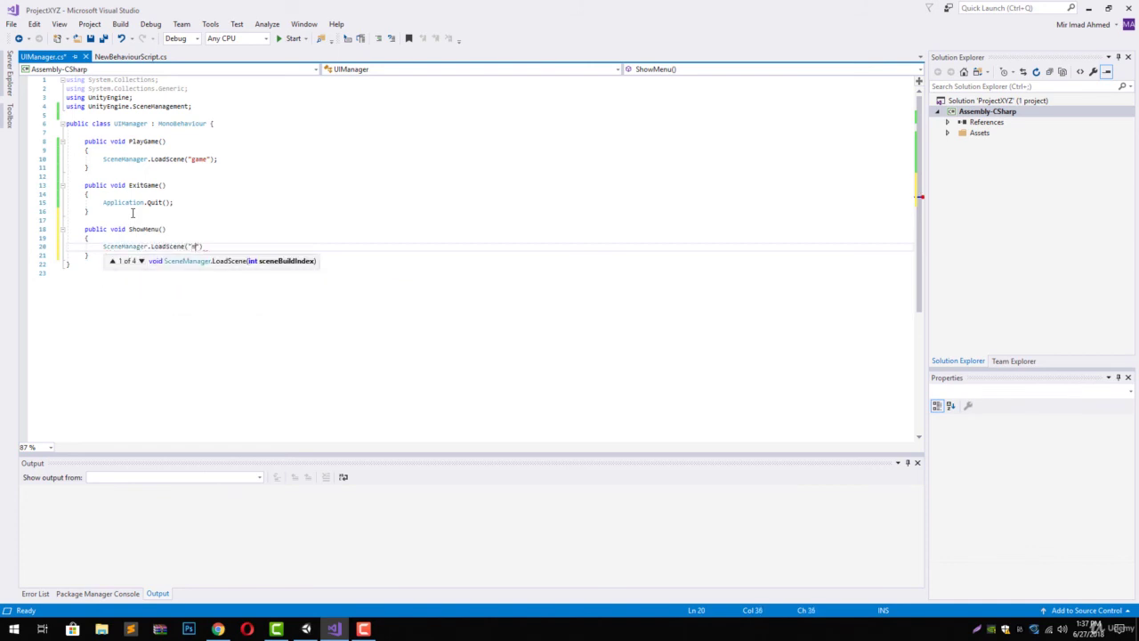
text(enu")
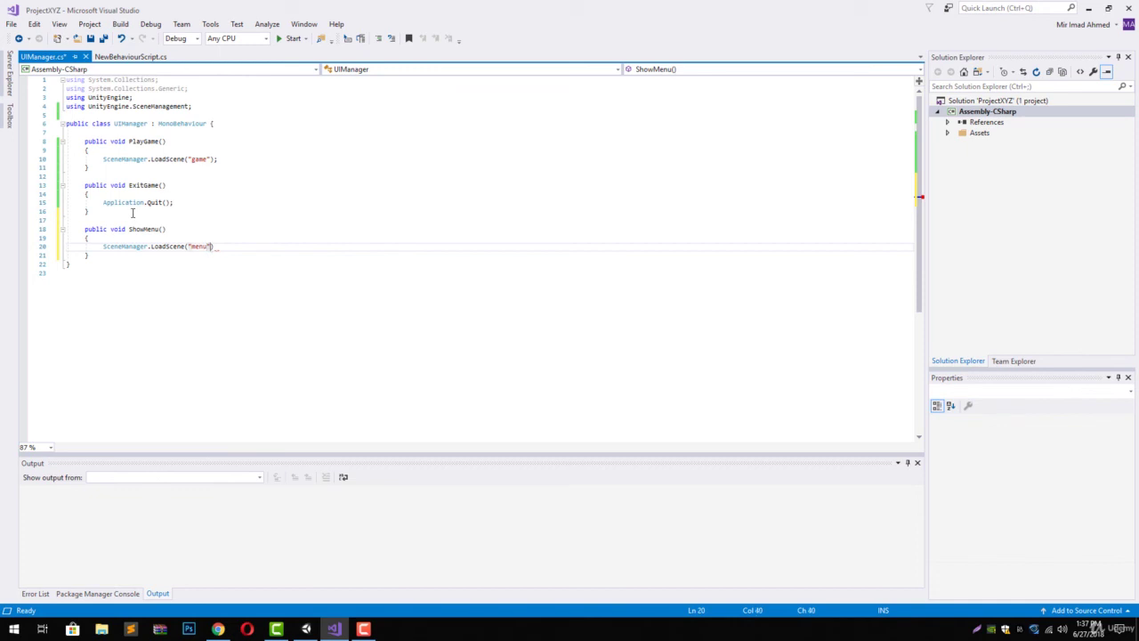
key(ctrl+s)
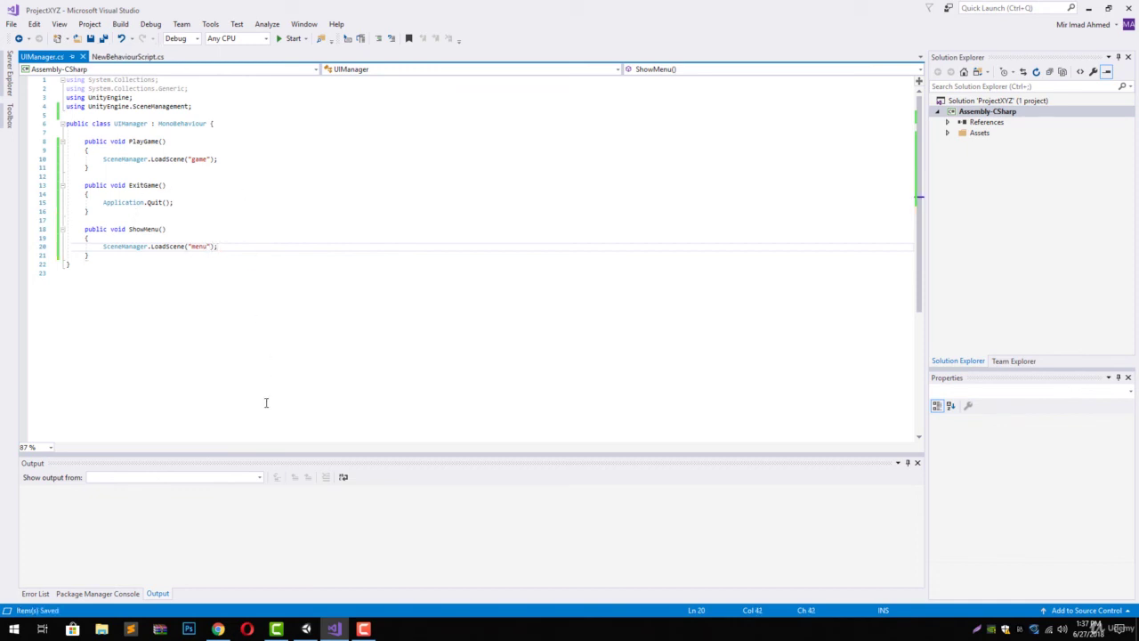
Switch to Unity, add an On Click () entry to the Back button and assign the Canvas as its object.
click(304, 629)
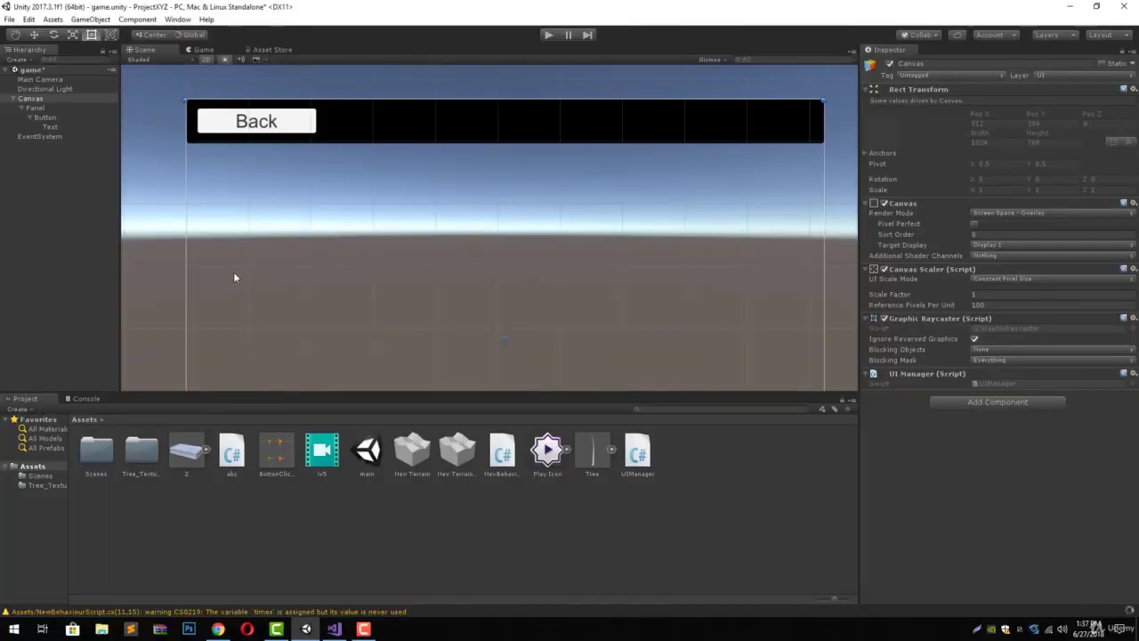
click(46, 116)
scroll(982, 249, down, 3)
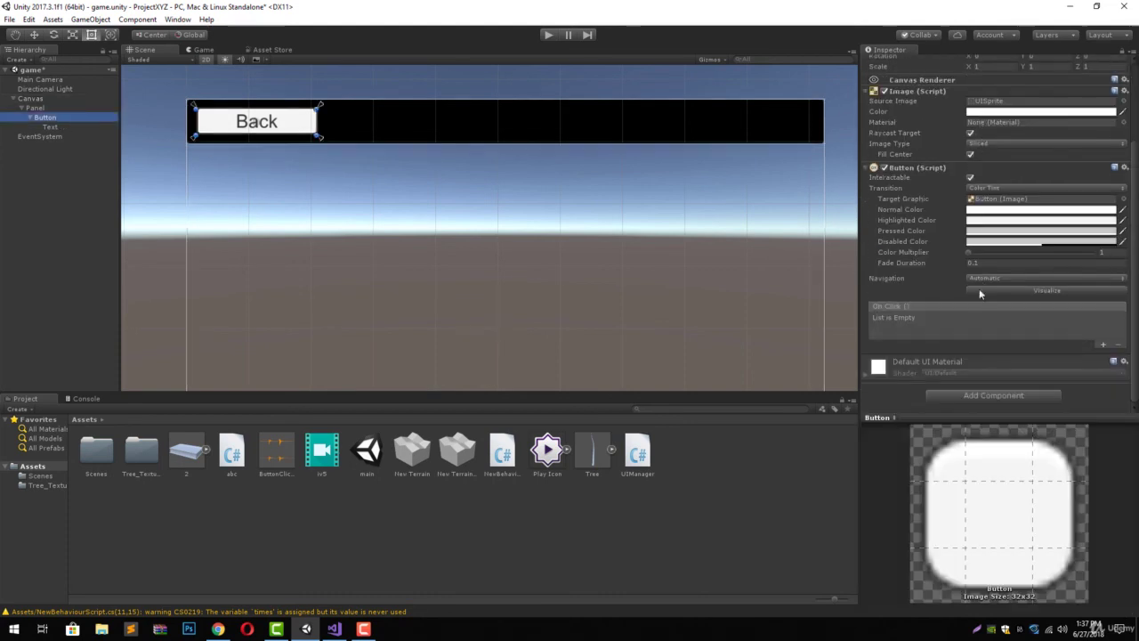
click(1103, 345)
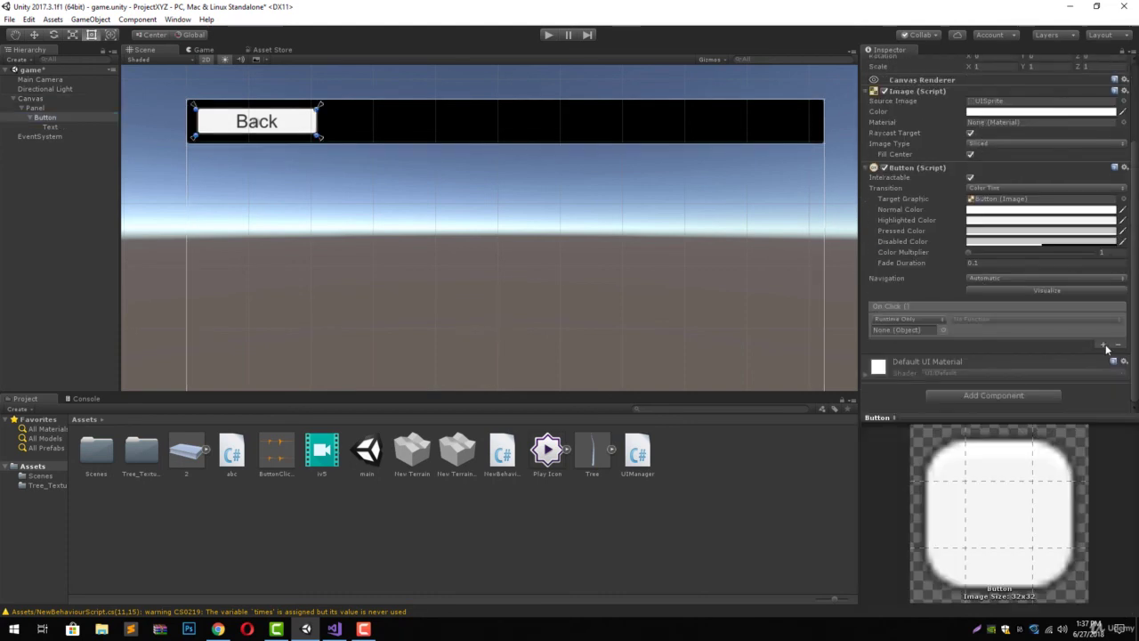
drag(40, 116, 920, 336)
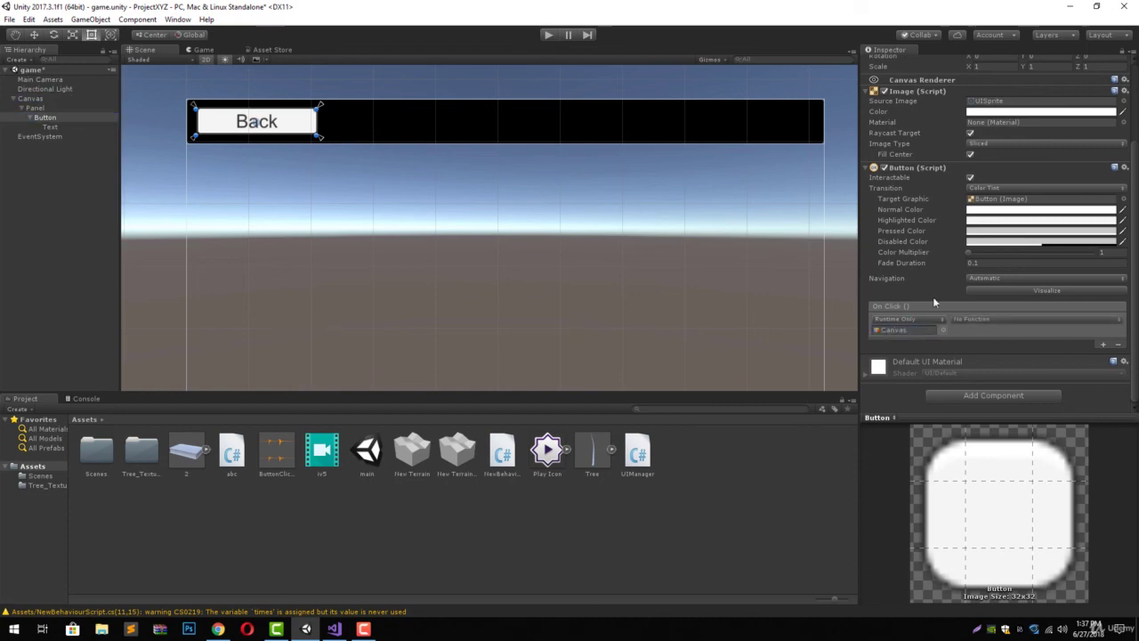
Set the Back button's On Click () function to UIManager.ShowMenu and save the game scene.
click(1009, 316)
mouse_move(987, 415)
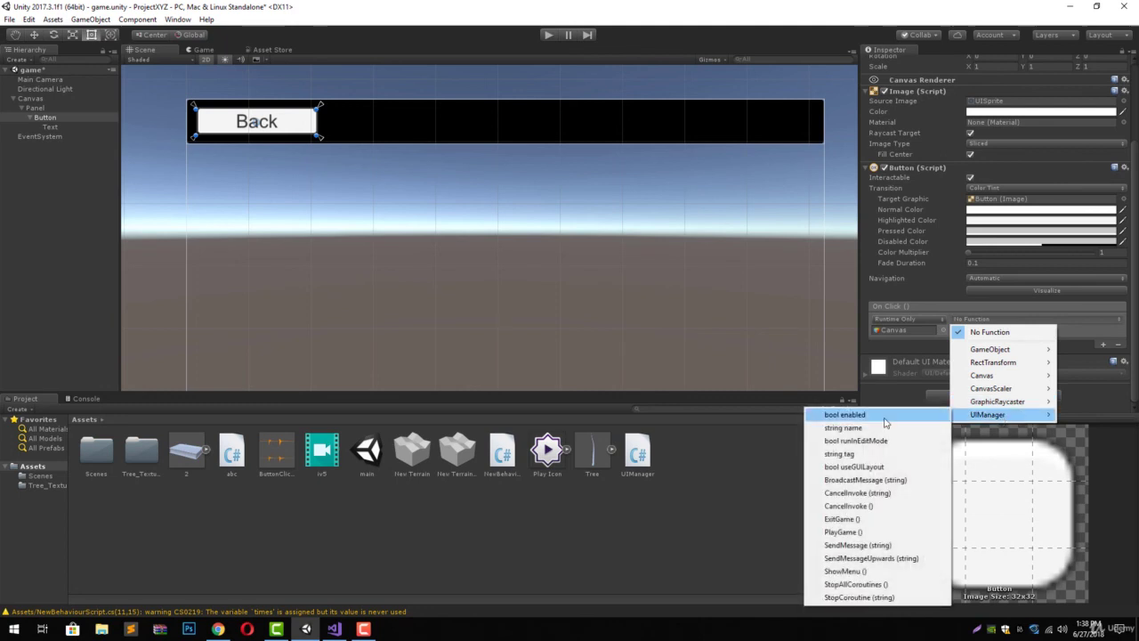
click(872, 571)
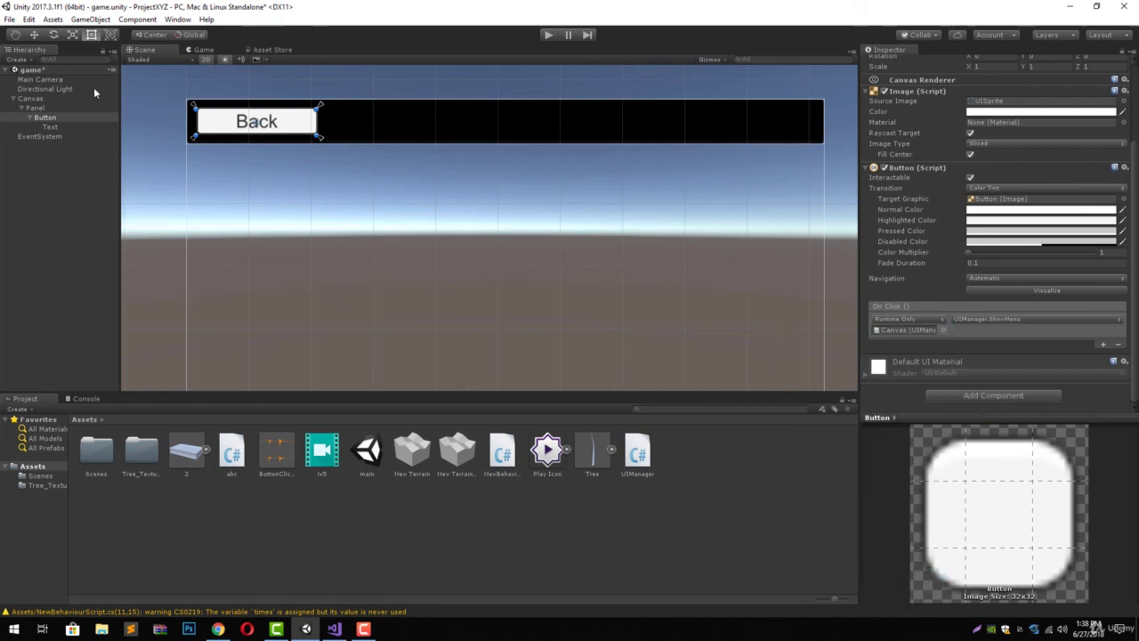
click(60, 191)
key(ctrl+s)
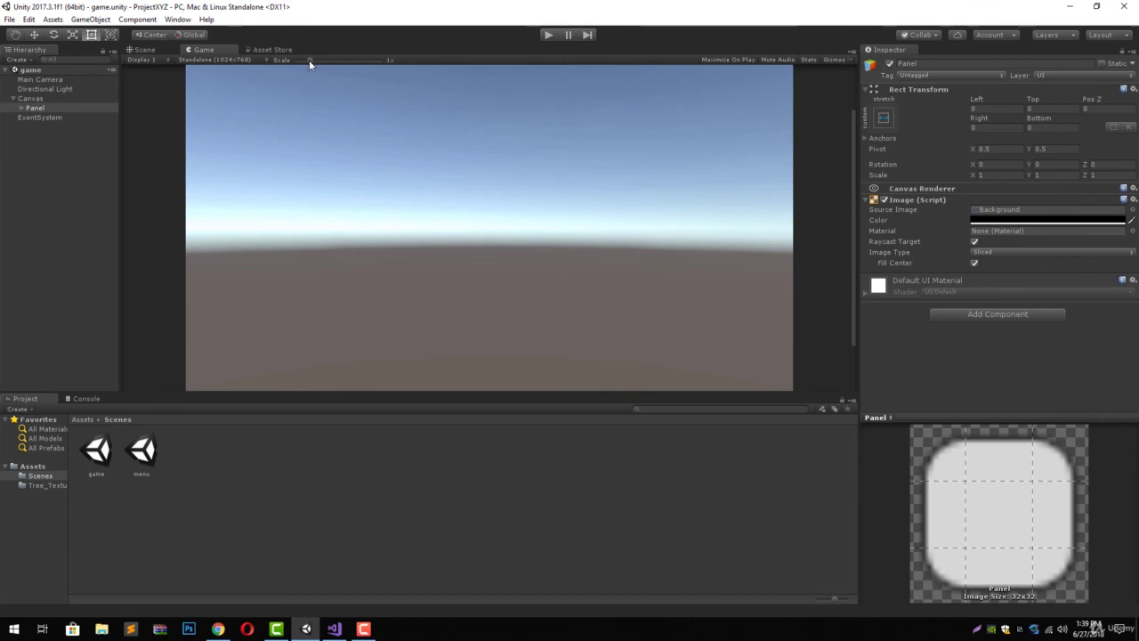
Play-test the game scene with the whole view visible, alternate between scenes using Back and Play, try Exit, and stop play mode.
drag(308, 60, 285, 74)
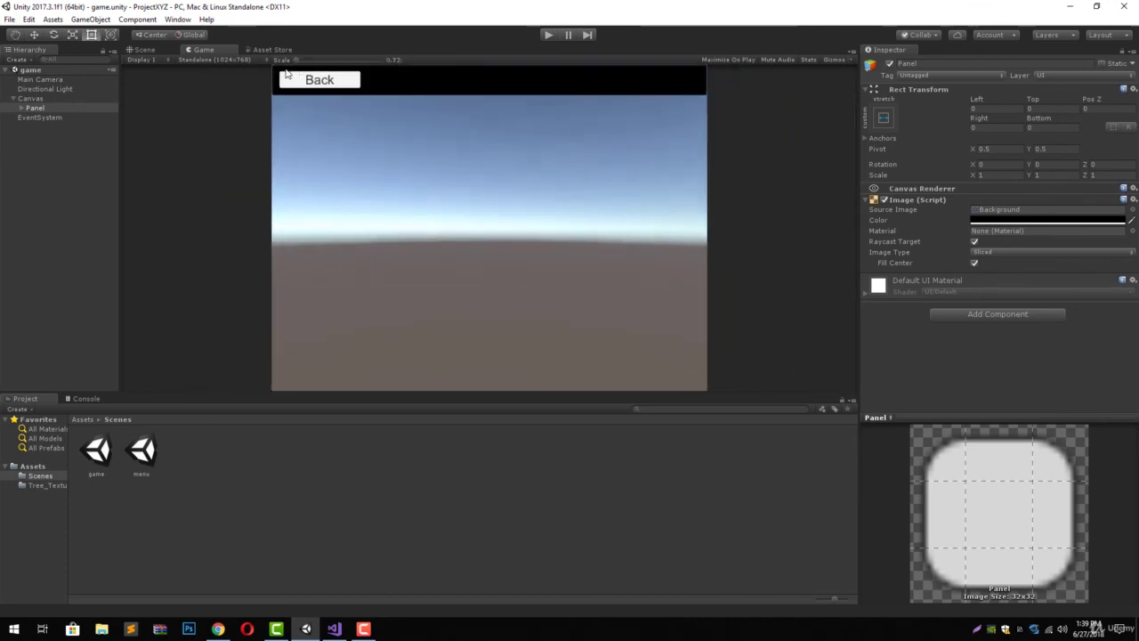
click(162, 50)
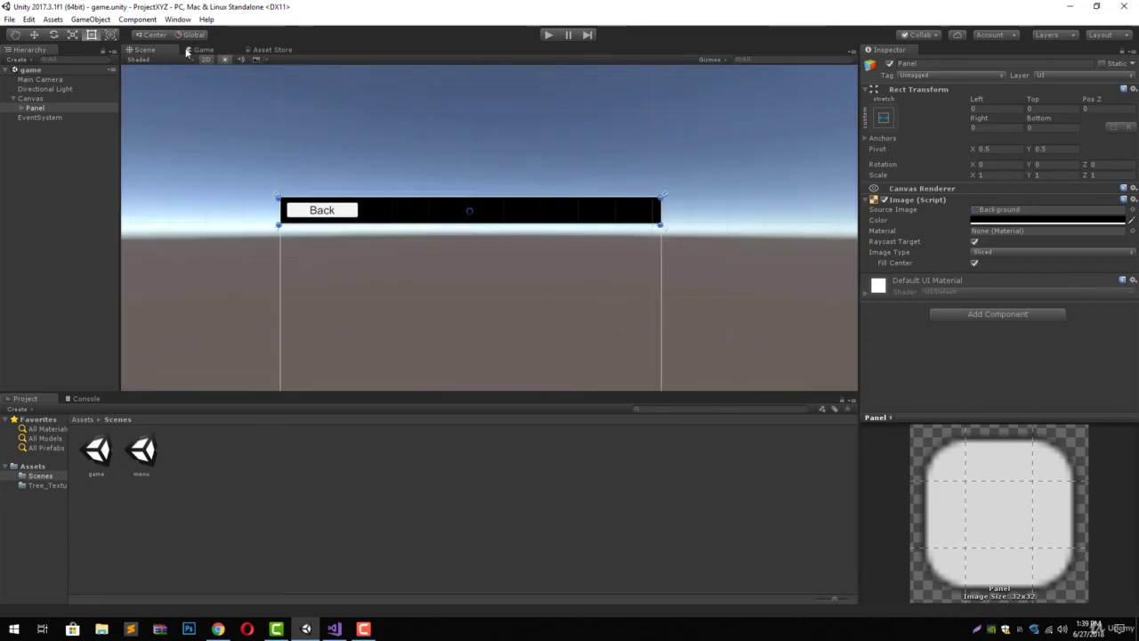
click(547, 35)
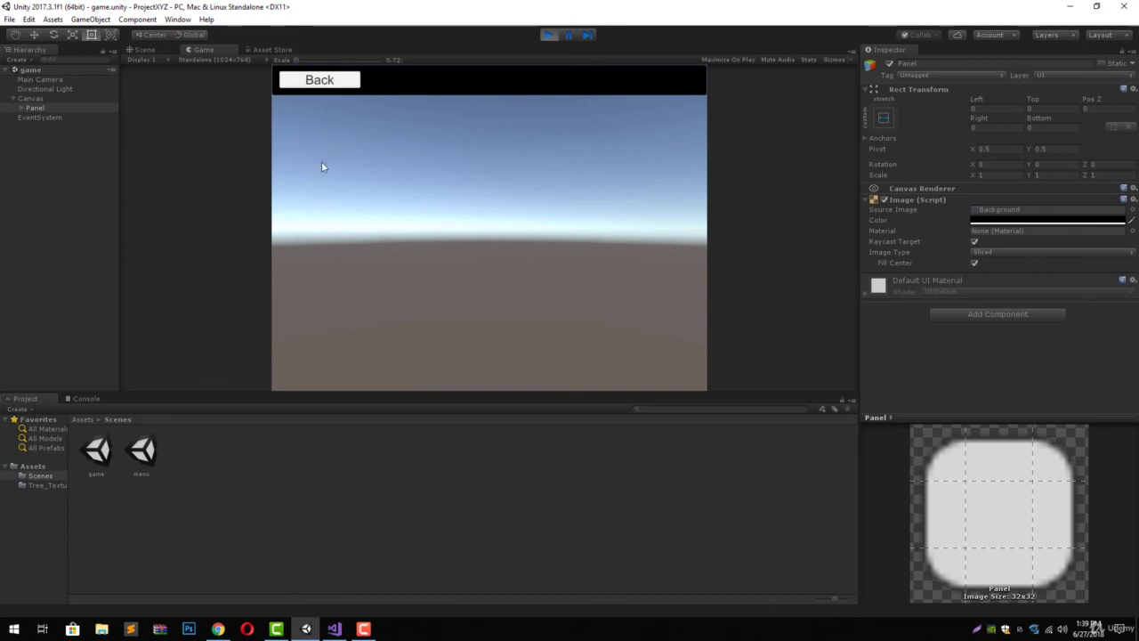
click(326, 81)
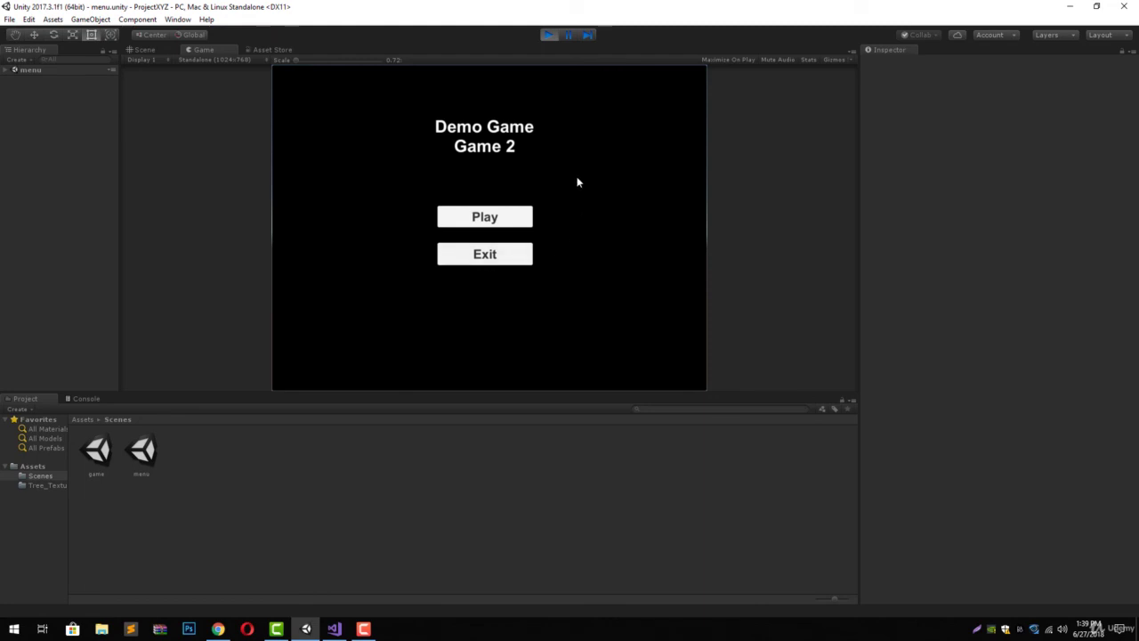
click(476, 218)
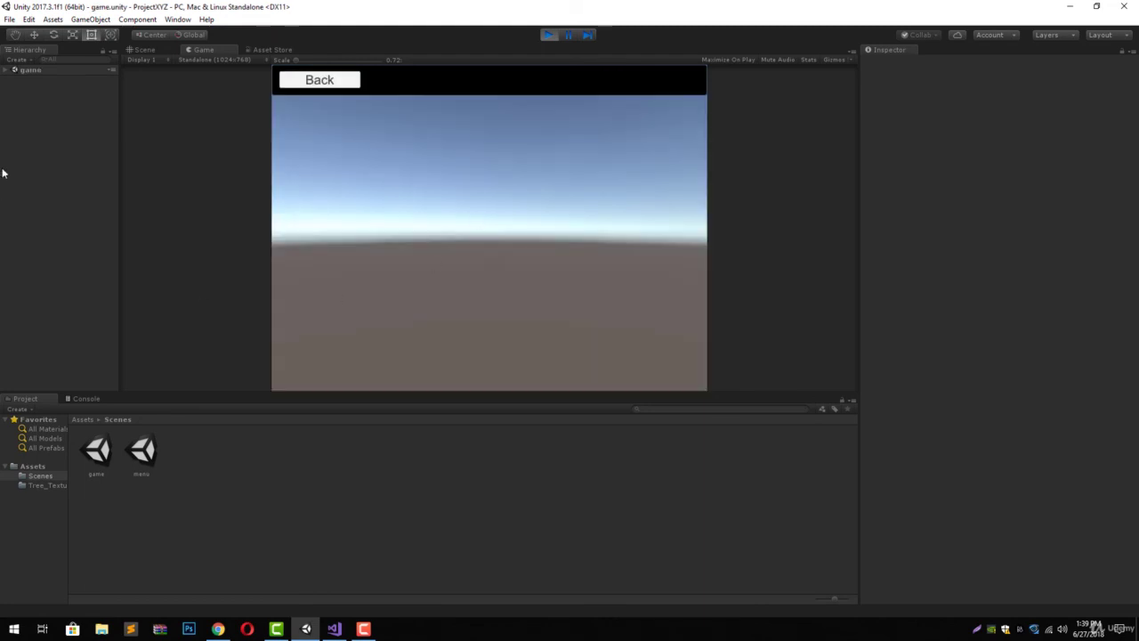
click(339, 80)
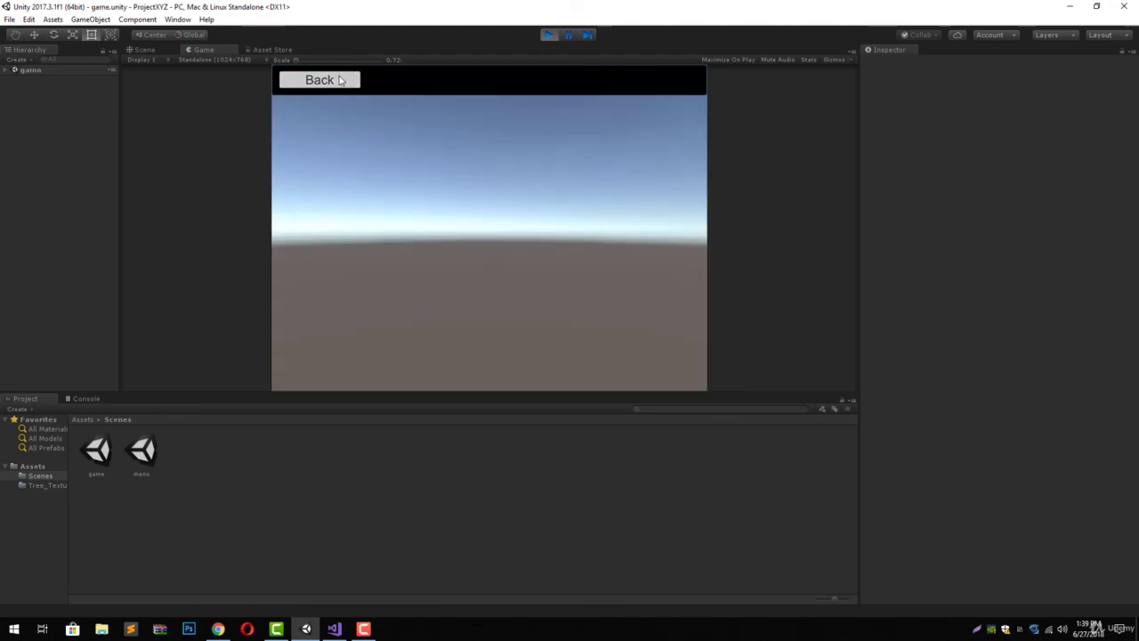
click(471, 218)
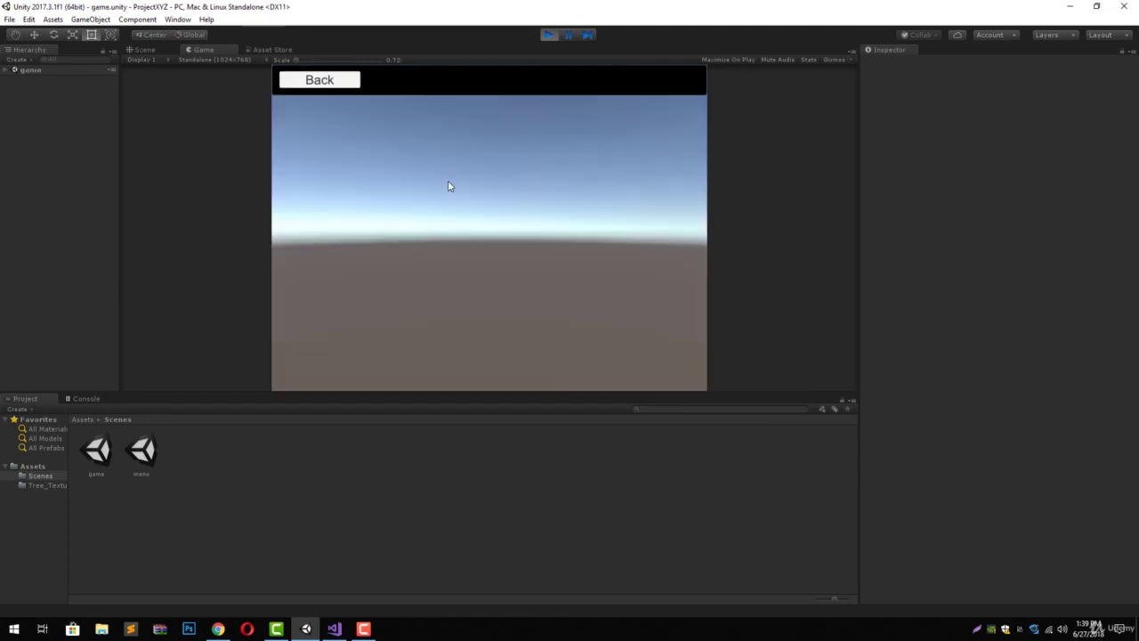
click(351, 82)
click(505, 215)
click(348, 78)
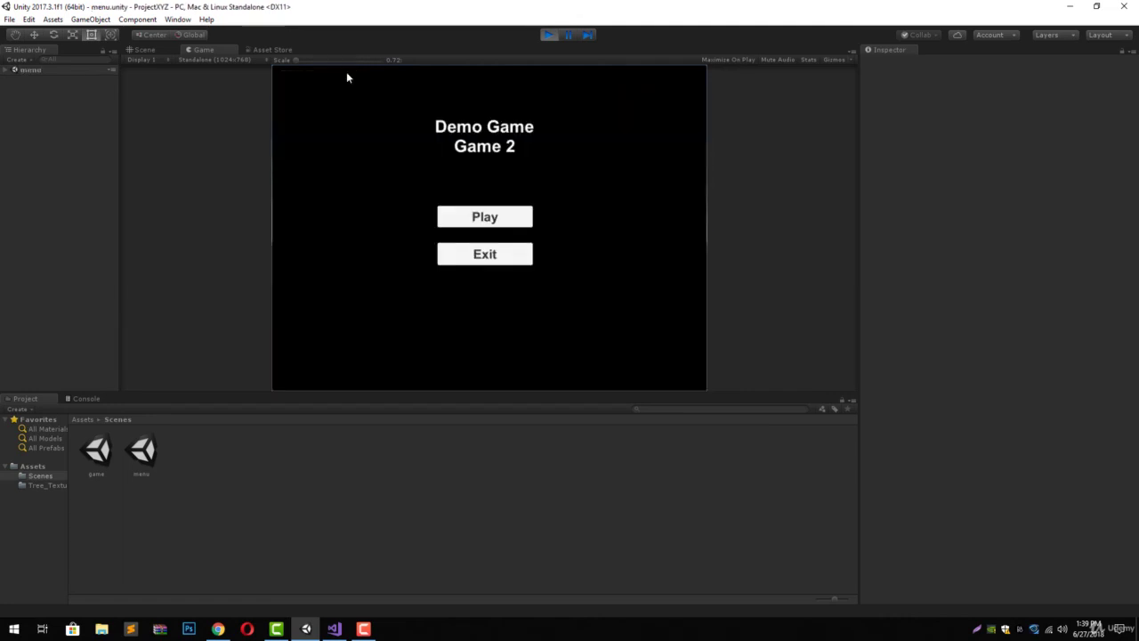
click(484, 257)
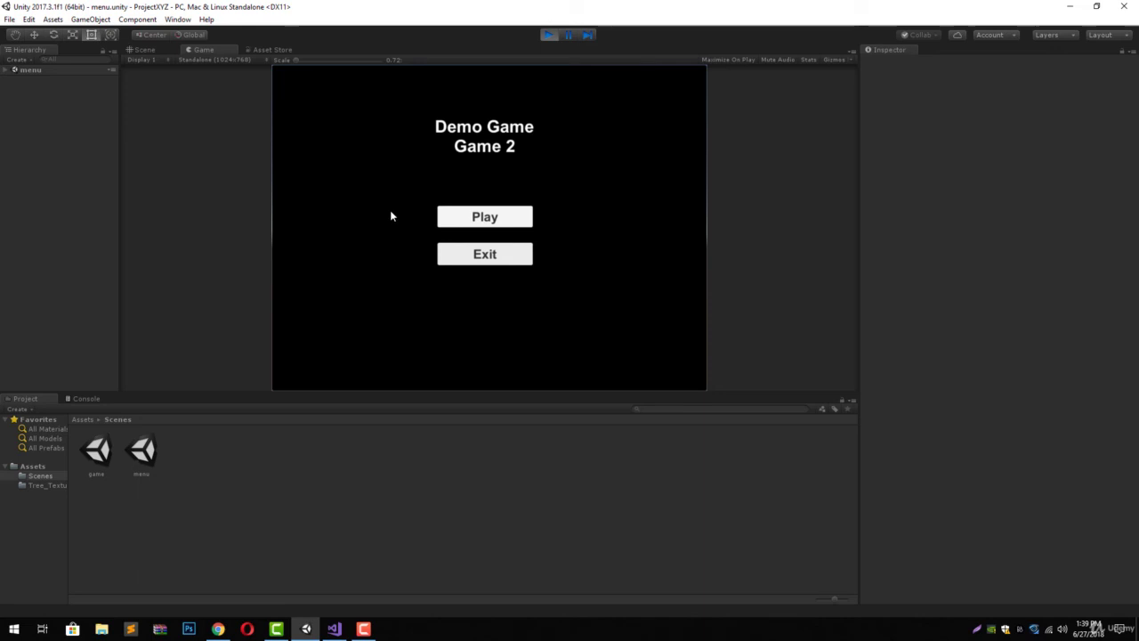
click(553, 37)
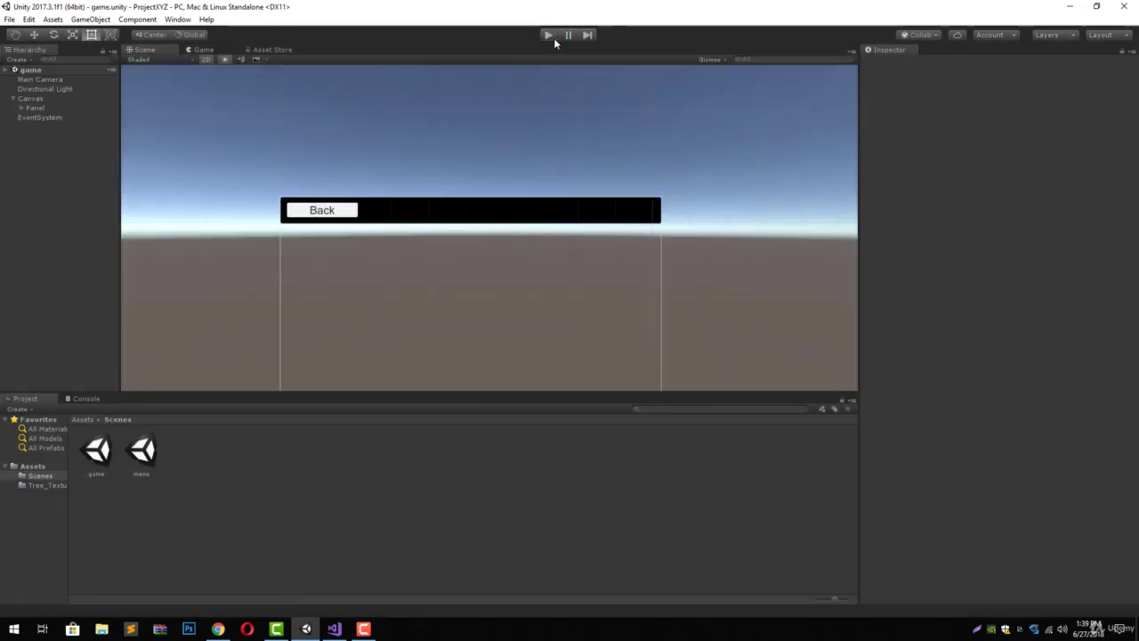
Build and run the project for PC, Mac & Linux Standalone, saving the Windows executable as test in the ProjectXYZ folder.
click(10, 22)
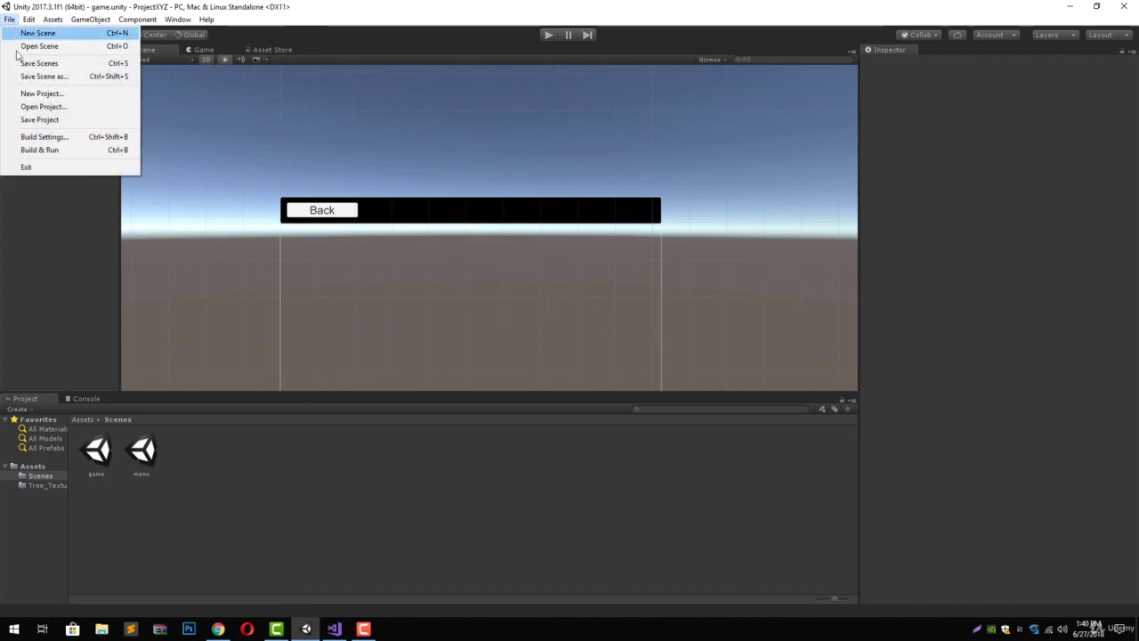
click(45, 137)
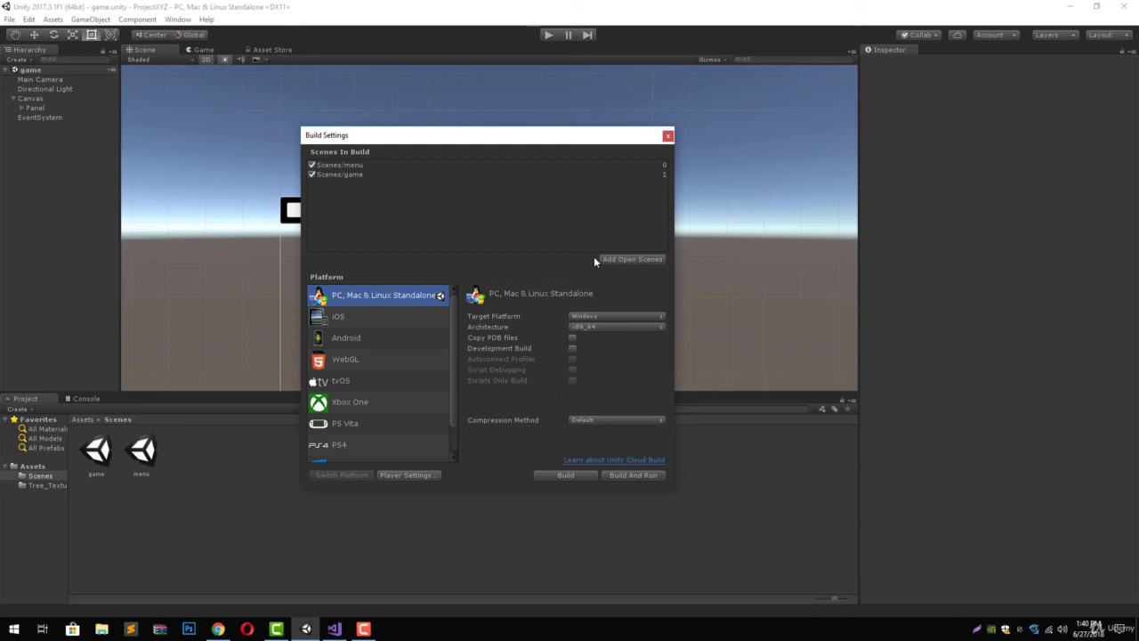
click(635, 474)
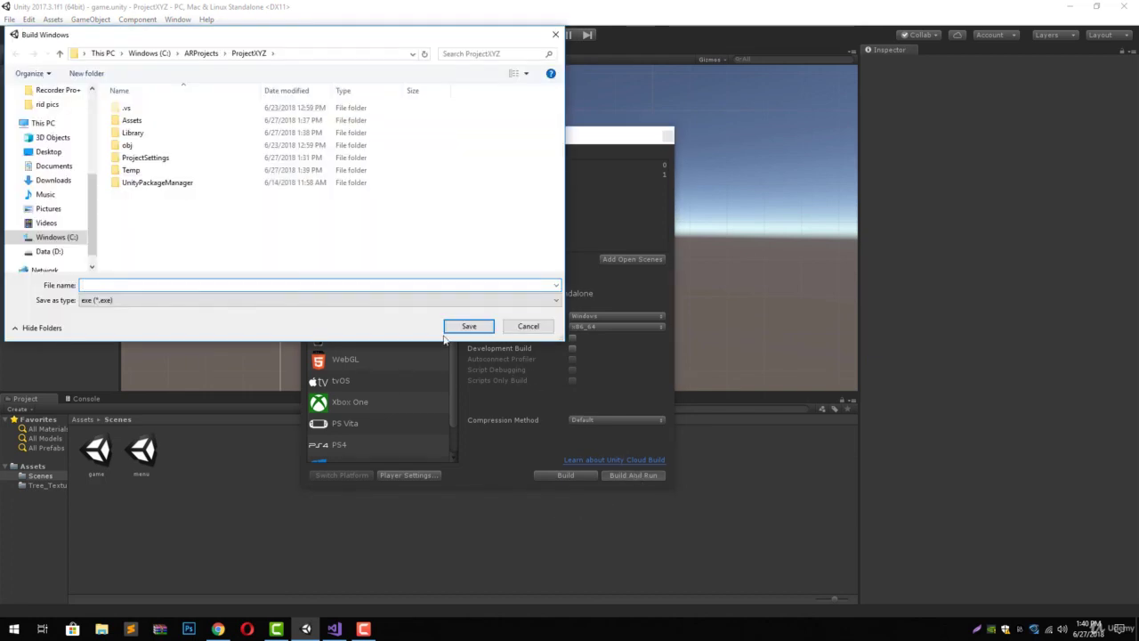
text(test)
key(Return)
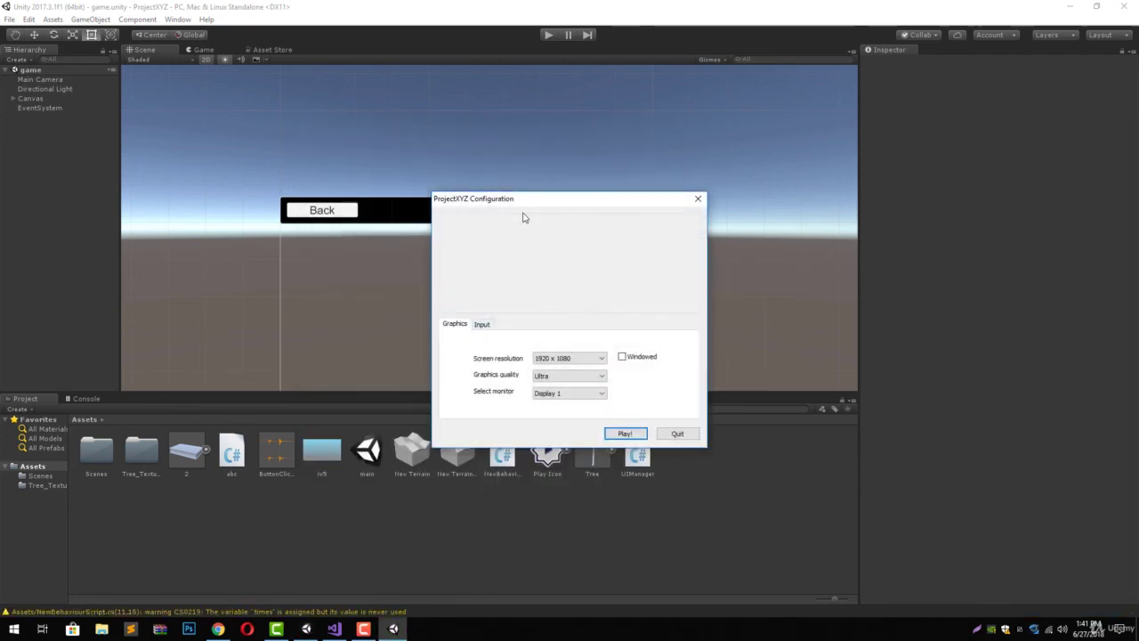
Set the built game's screen resolution to 1024 x 768, matching the Game view, and enable Windowed in the ProjectXYZ Configuration.
click(549, 360)
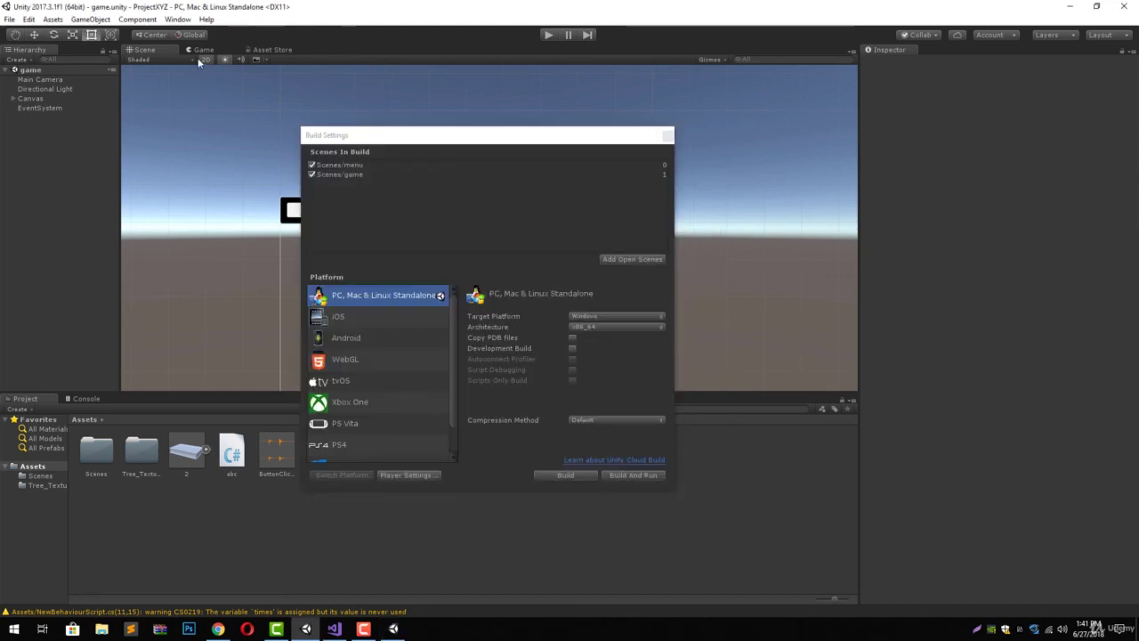
click(205, 50)
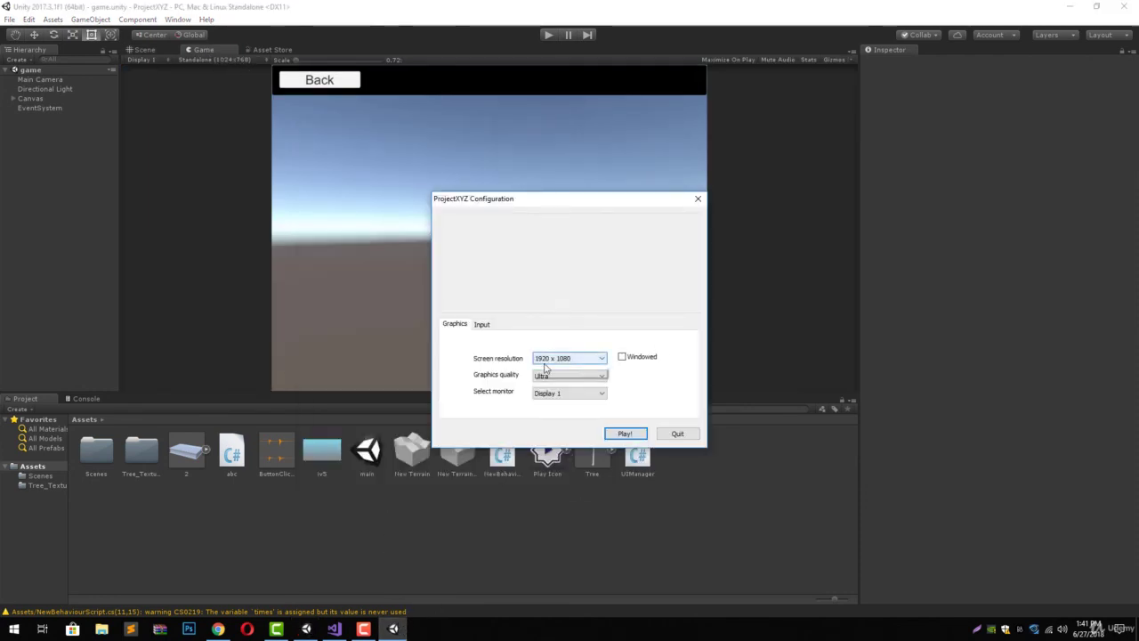
click(551, 357)
click(570, 401)
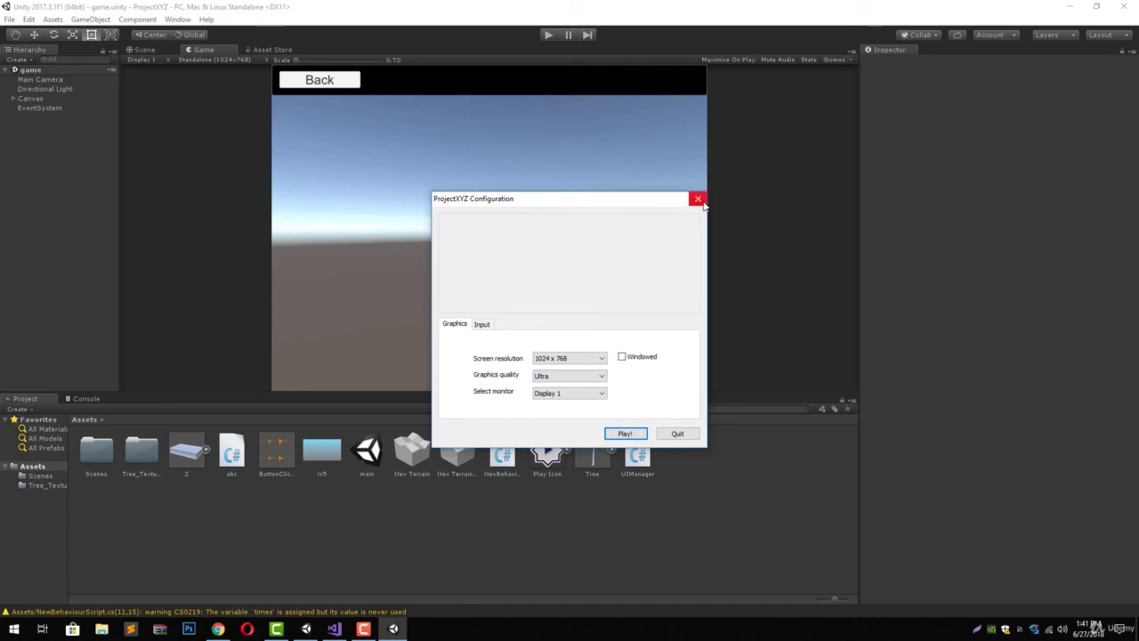
click(621, 357)
Examine the graphics quality and monitor choices and the list of input control bindings in the ProjectXYZ Configuration.
click(560, 377)
click(505, 378)
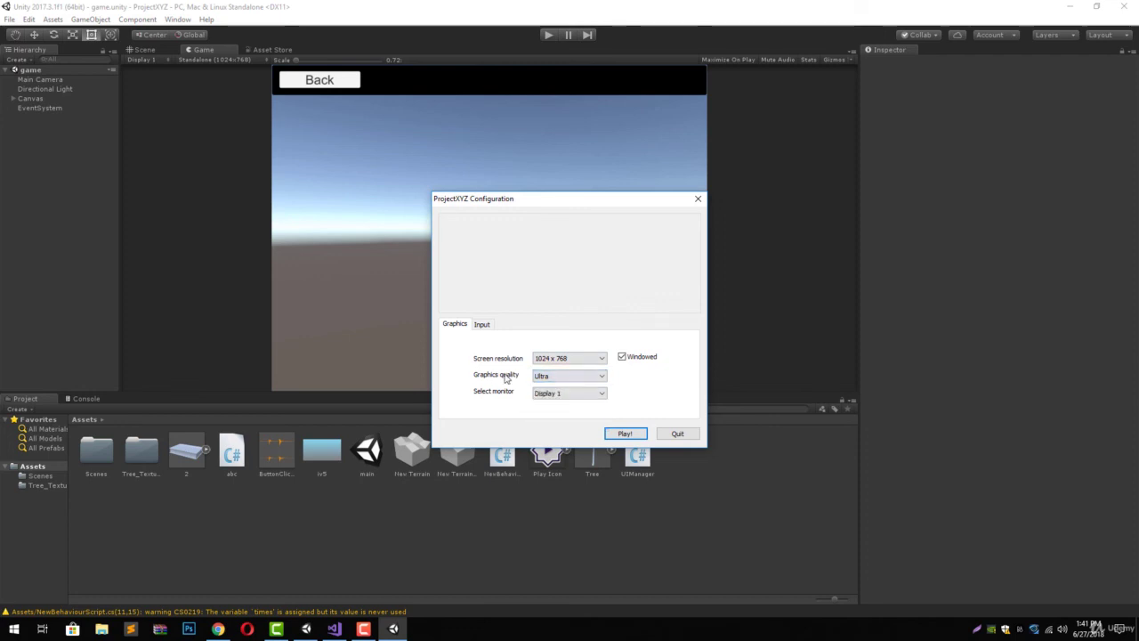
click(561, 393)
click(559, 394)
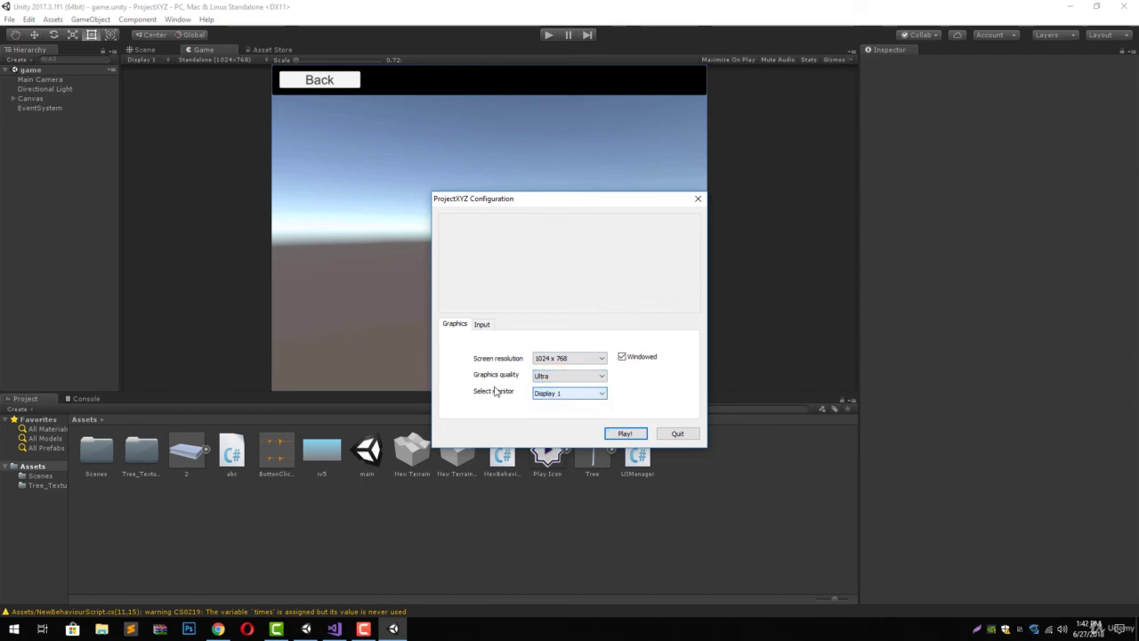
click(482, 324)
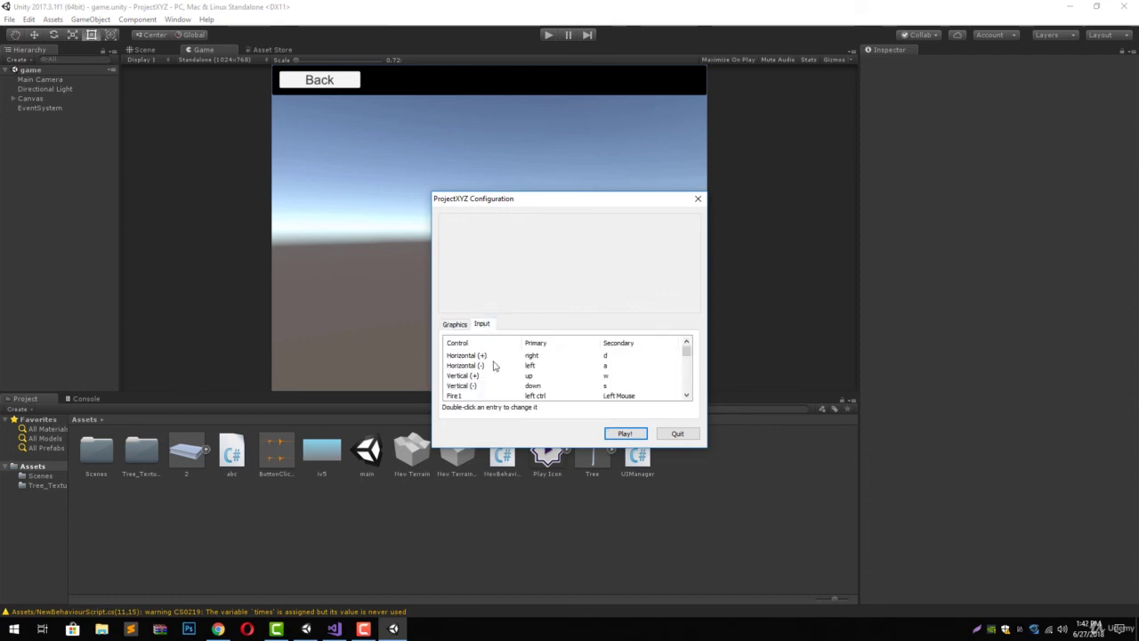
scroll(498, 373, down, 5)
scroll(502, 387, up, 2)
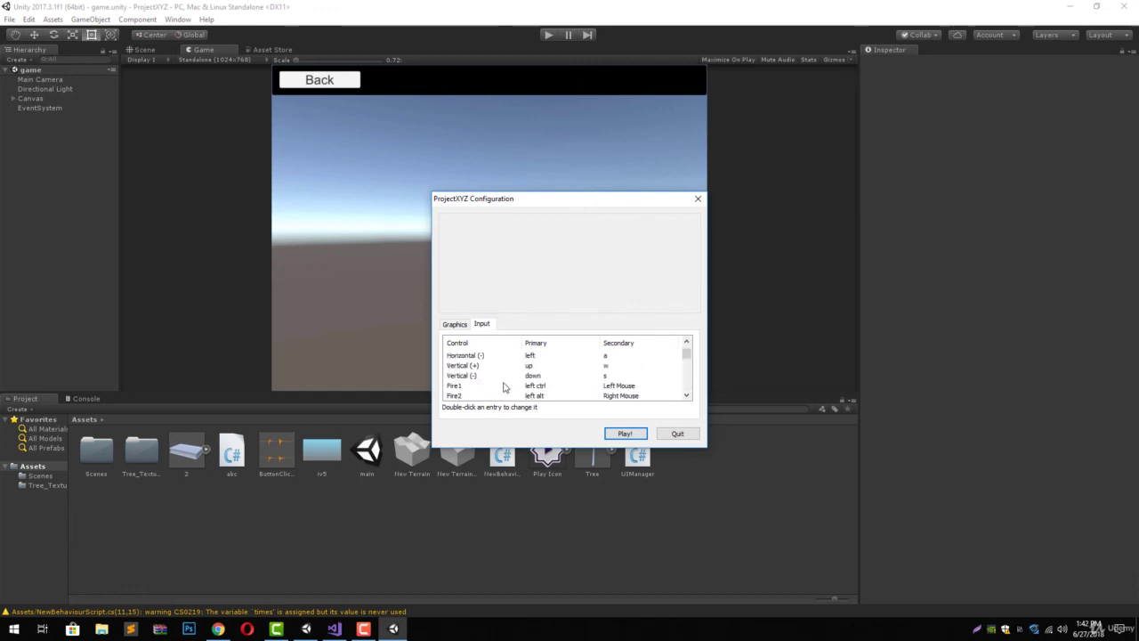
scroll(503, 387, down, 2)
scroll(503, 387, up, 5)
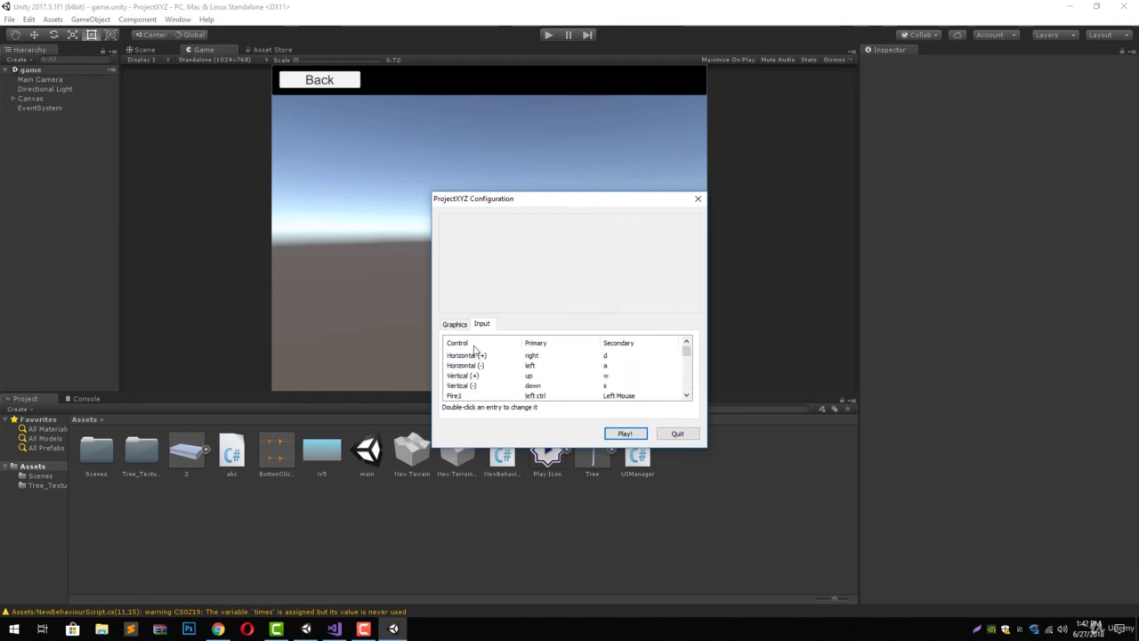
click(453, 324)
Launch the built game, test moving between the menu and game scenes with Play and Back, and quit it with Exit.
click(624, 433)
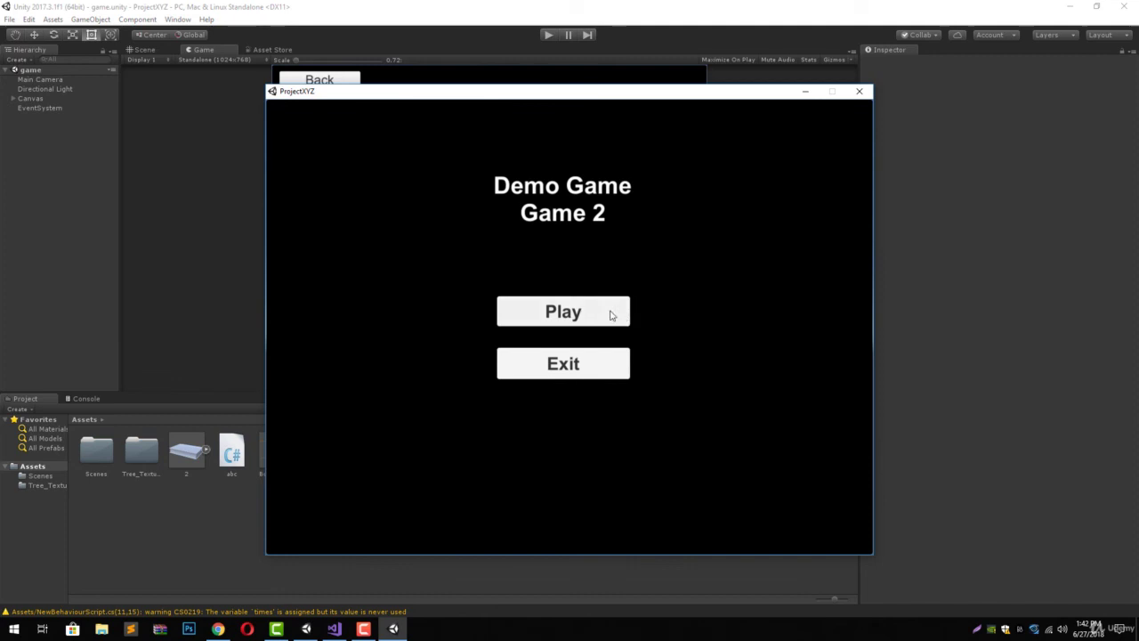
click(532, 318)
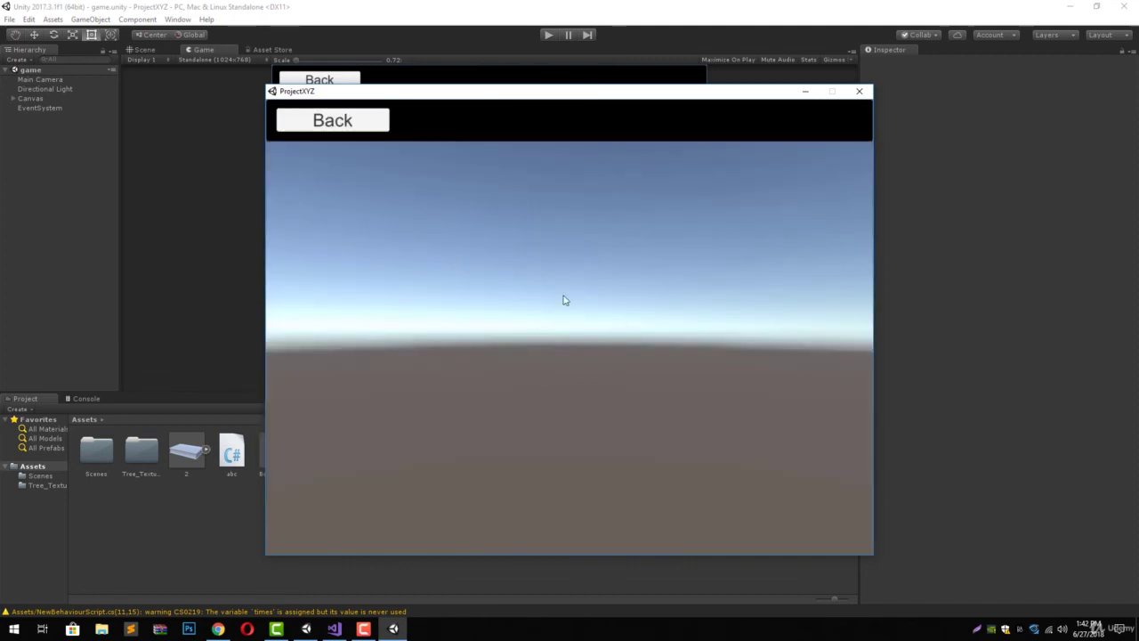
click(337, 125)
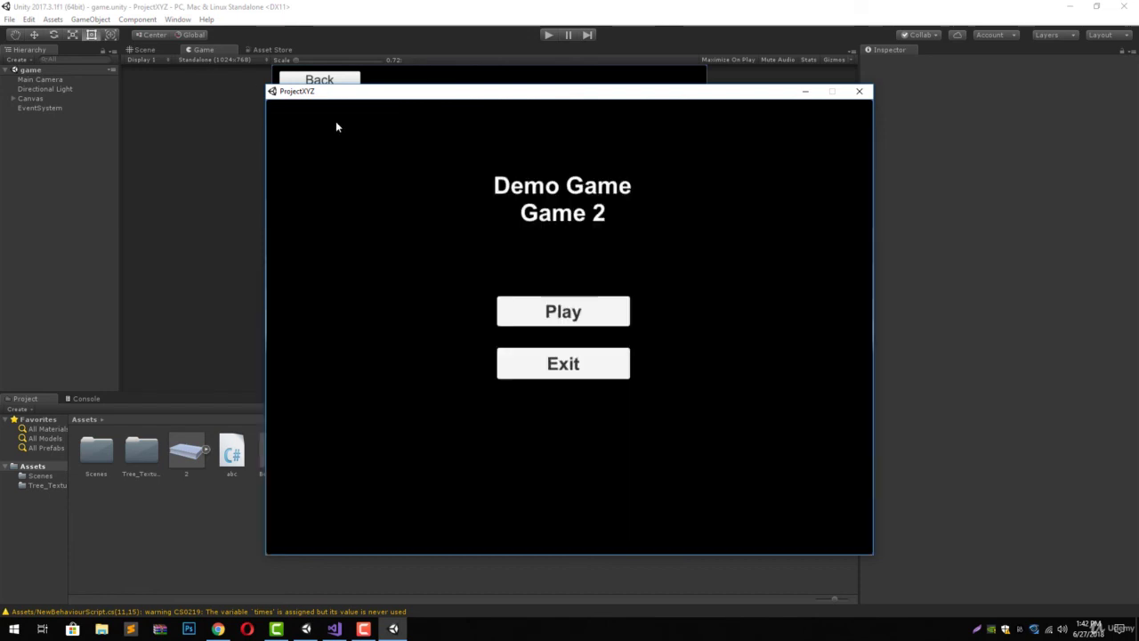
click(582, 312)
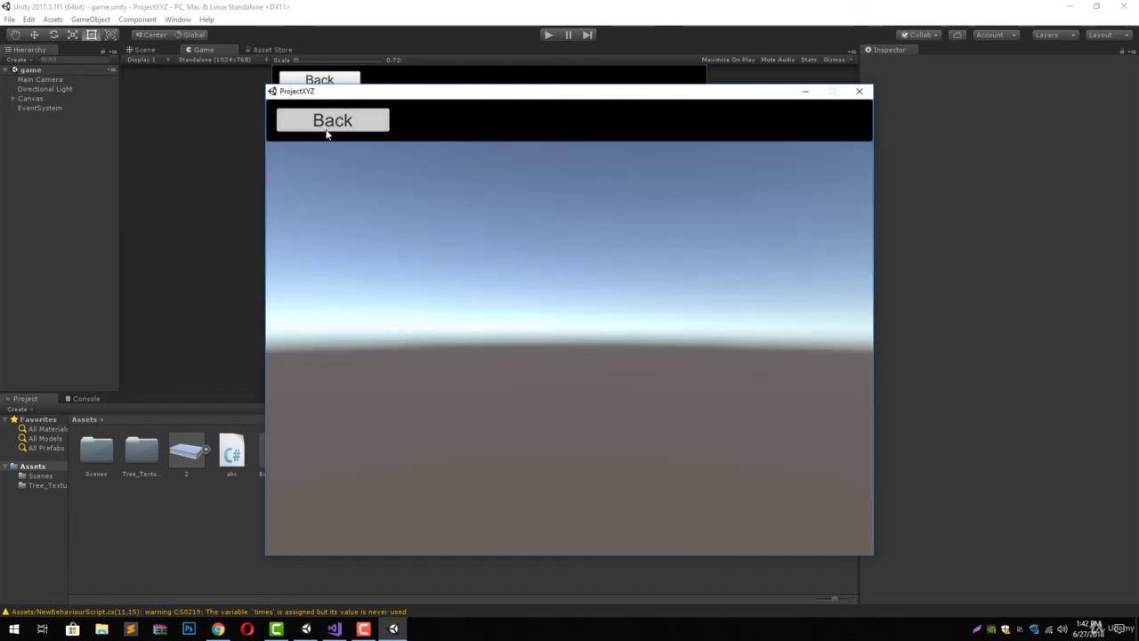
click(328, 132)
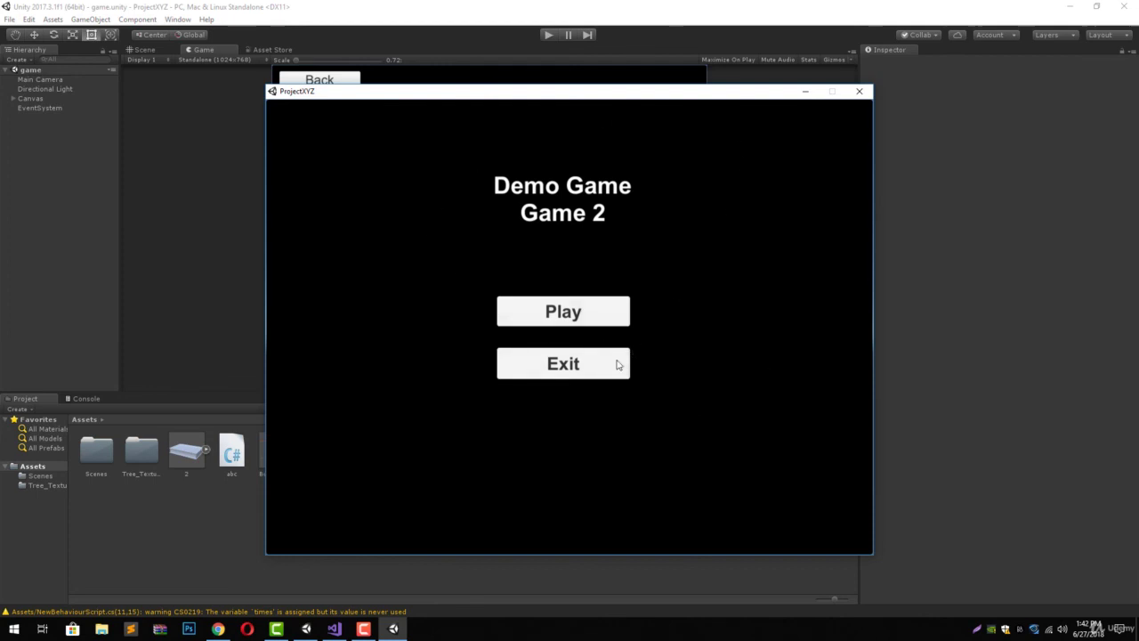
click(568, 374)
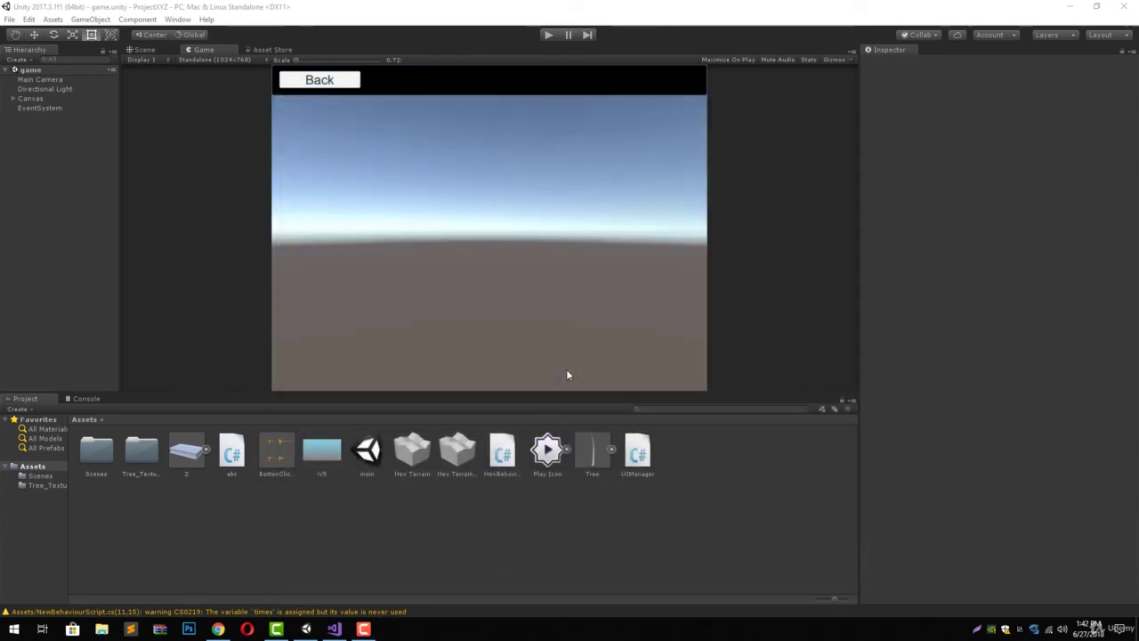